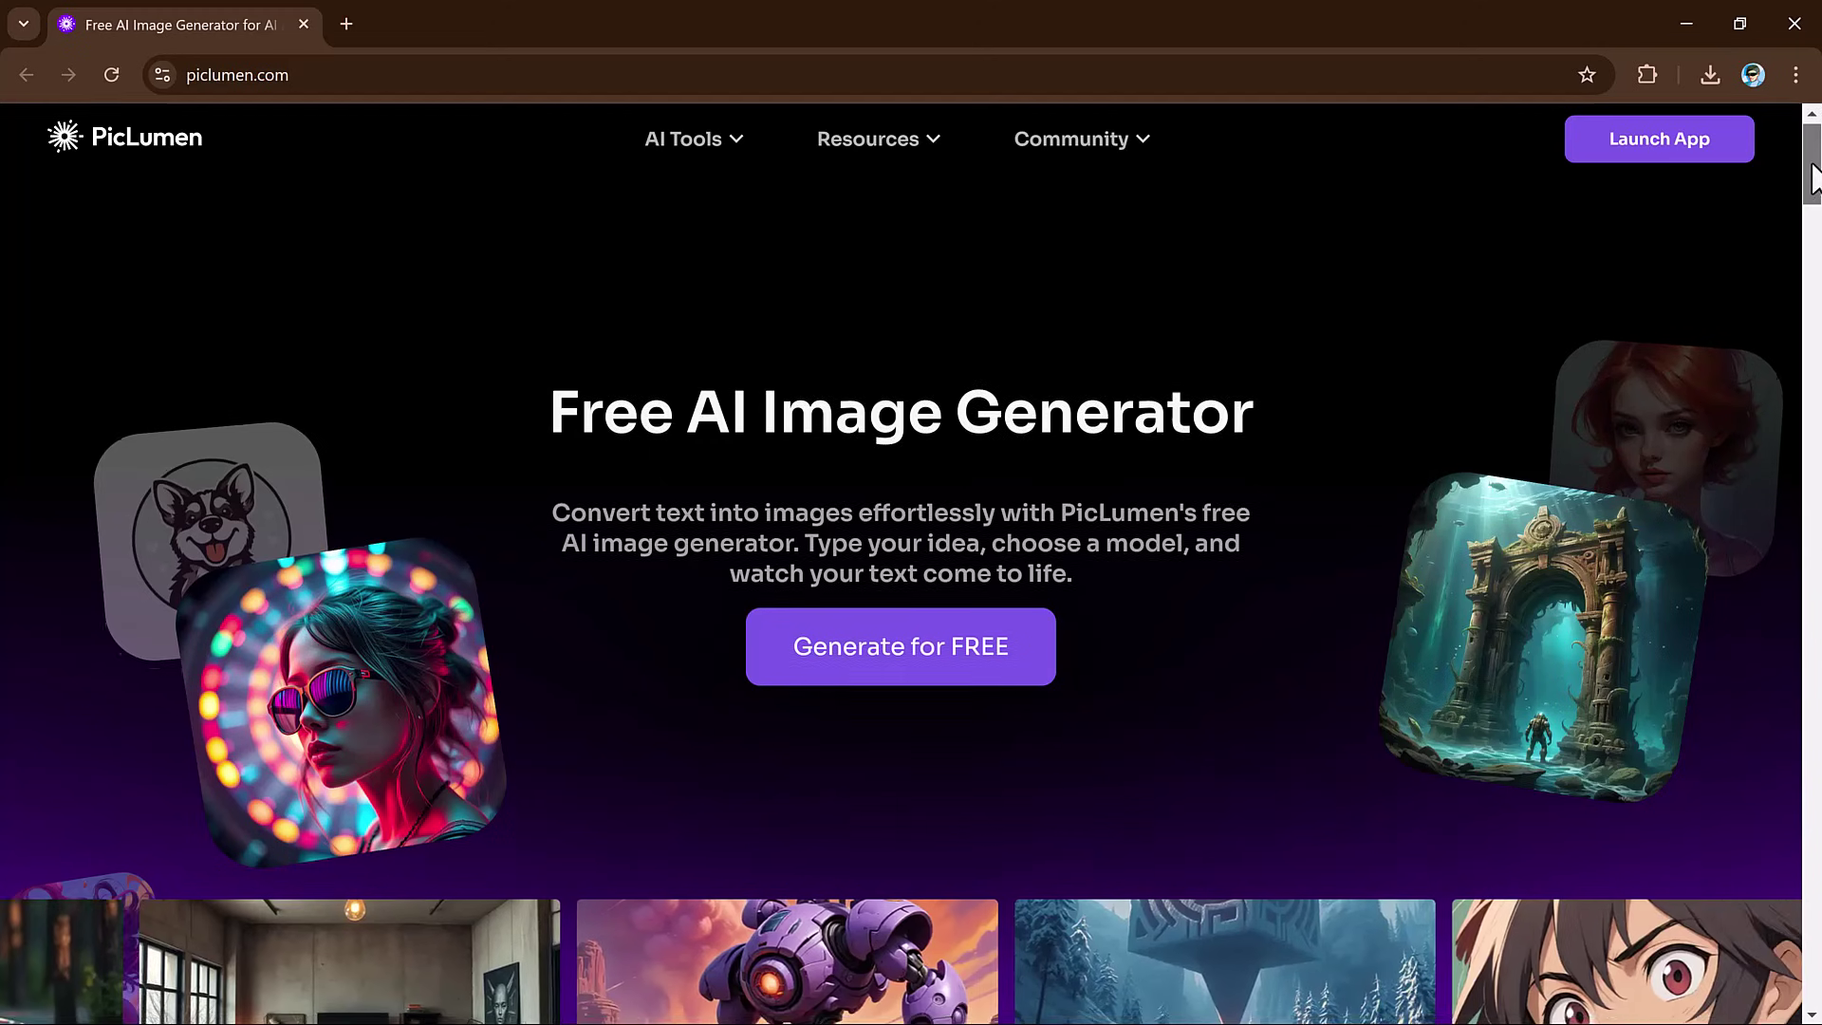
# View the showcase style categories from Concept art through E-Commerce, ending on the serum bottle
pyautogui.scroll(-8, 1810, 175)
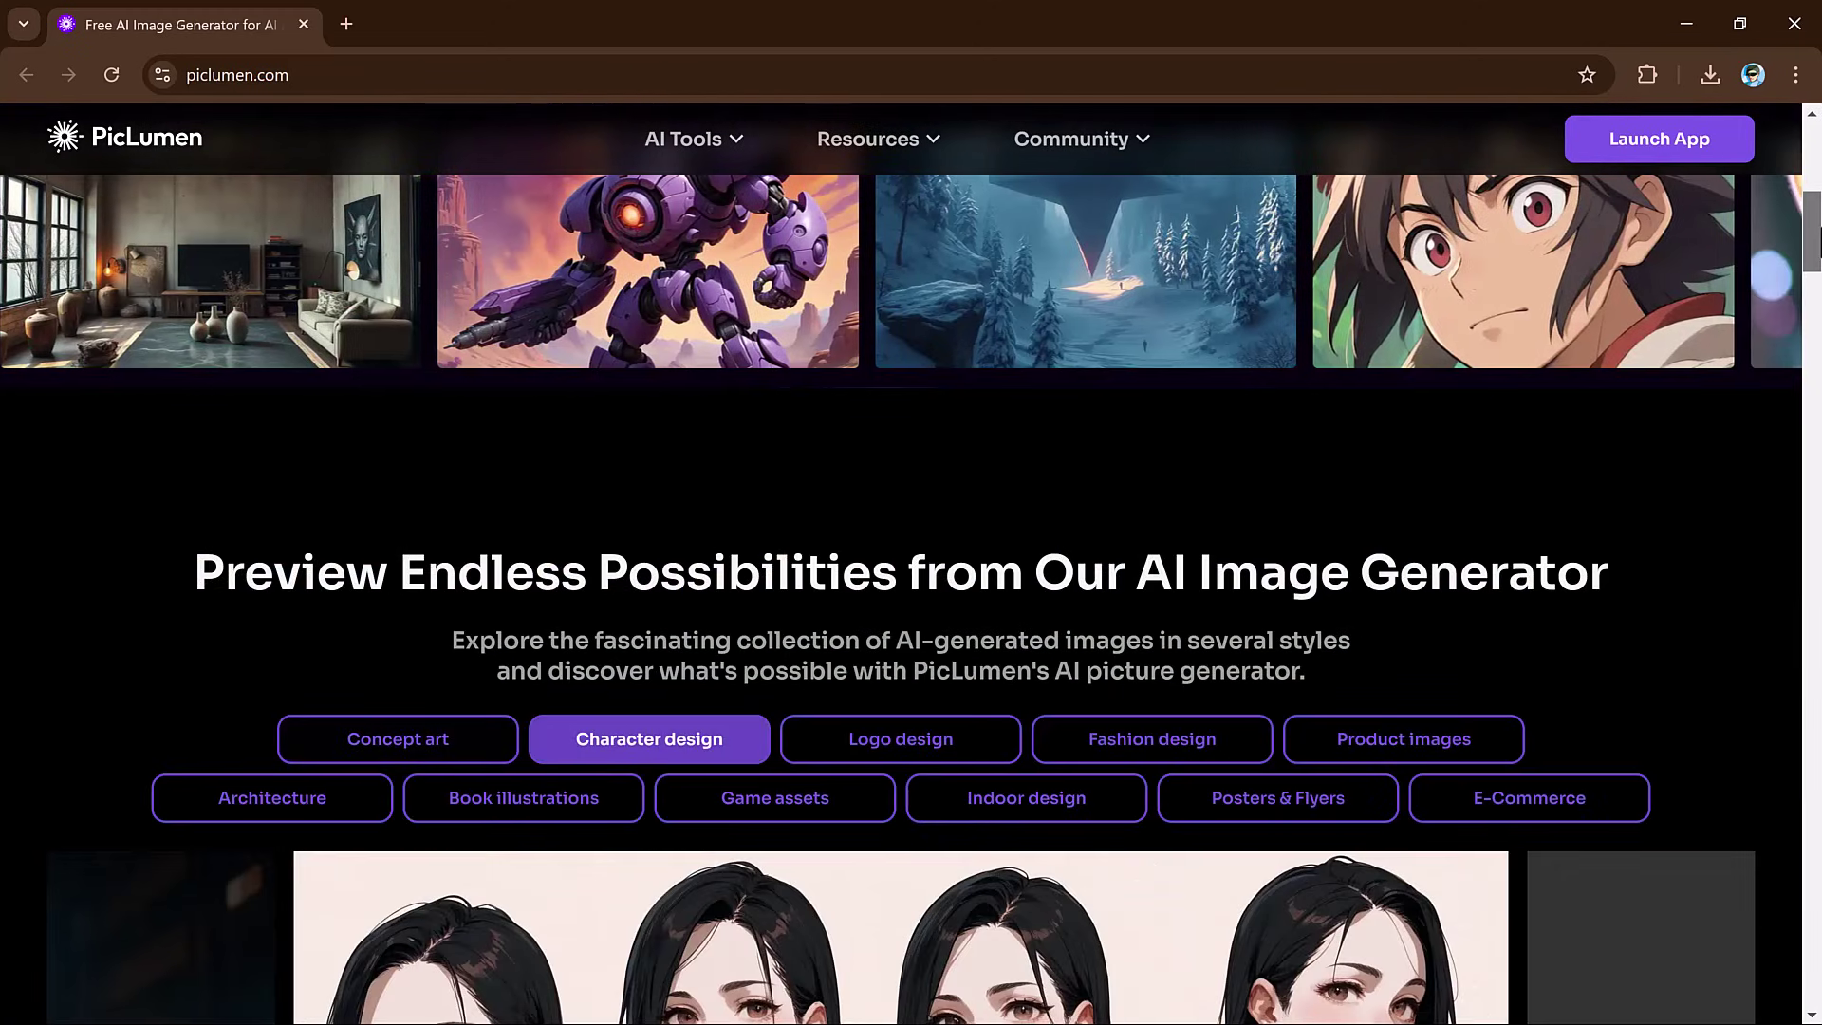
pyautogui.scroll(-5, 1811, 242)
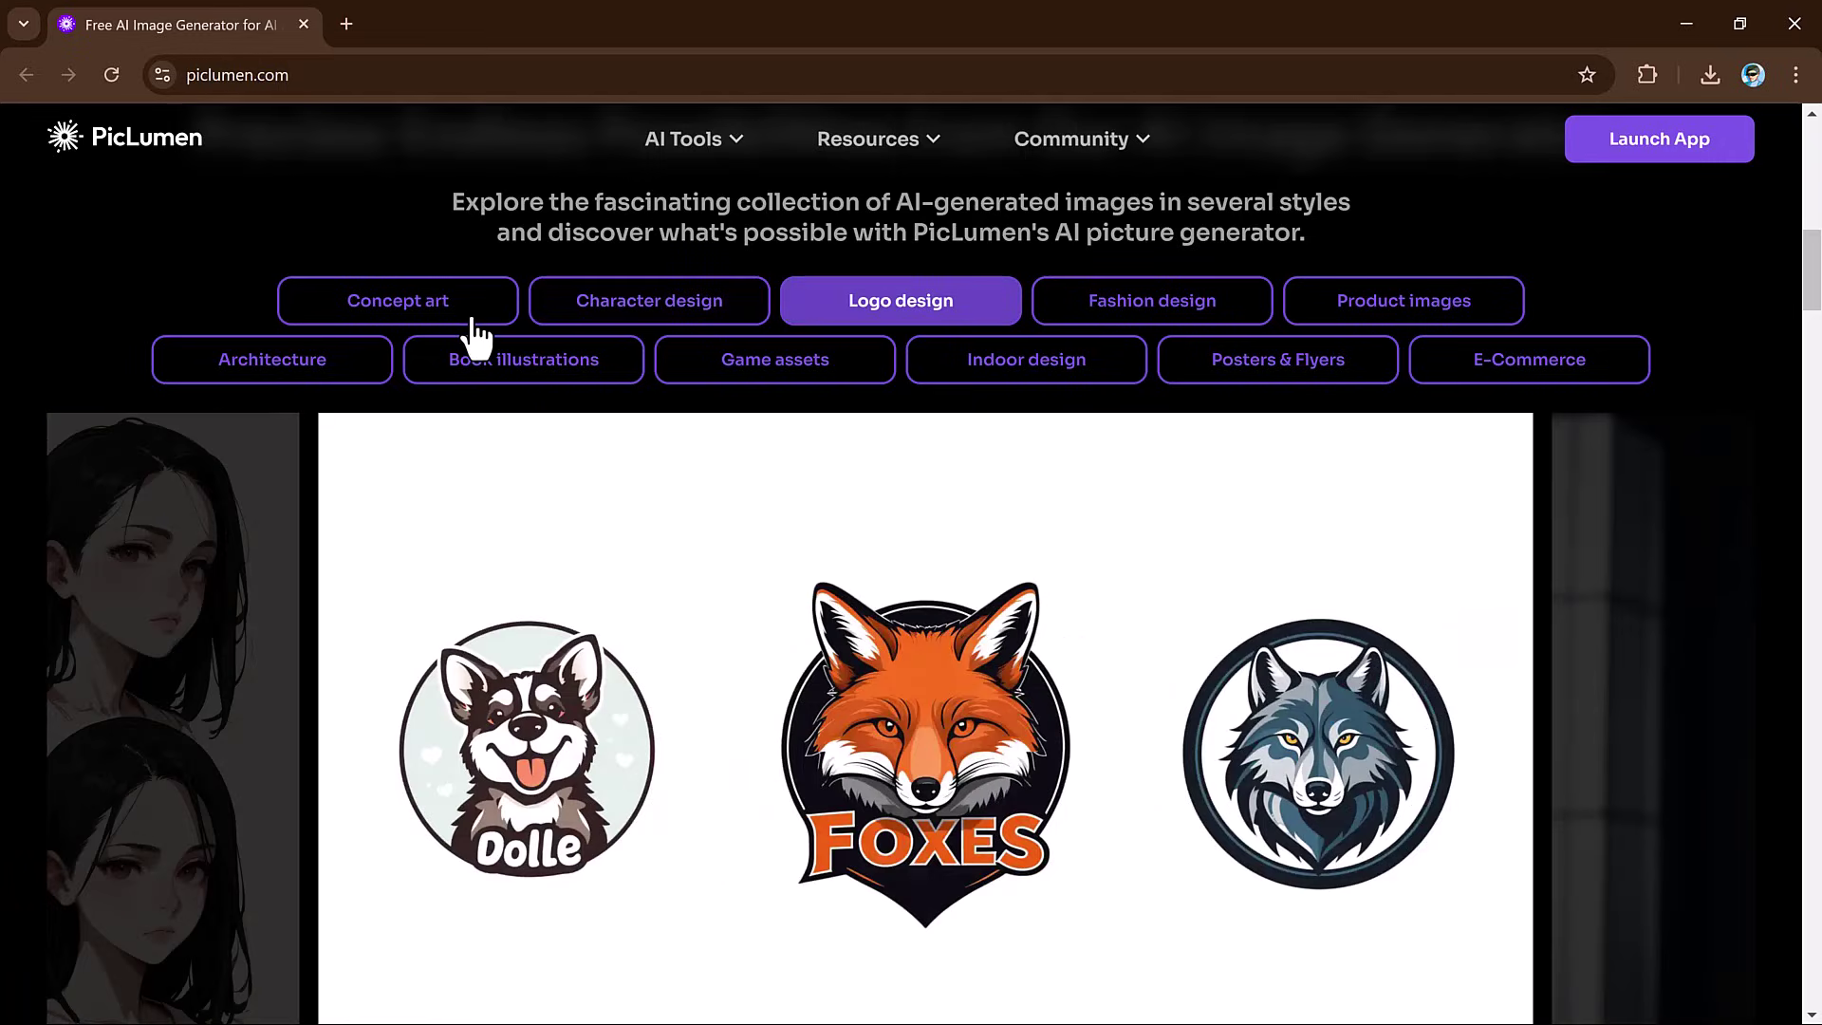
pyautogui.click(472, 317)
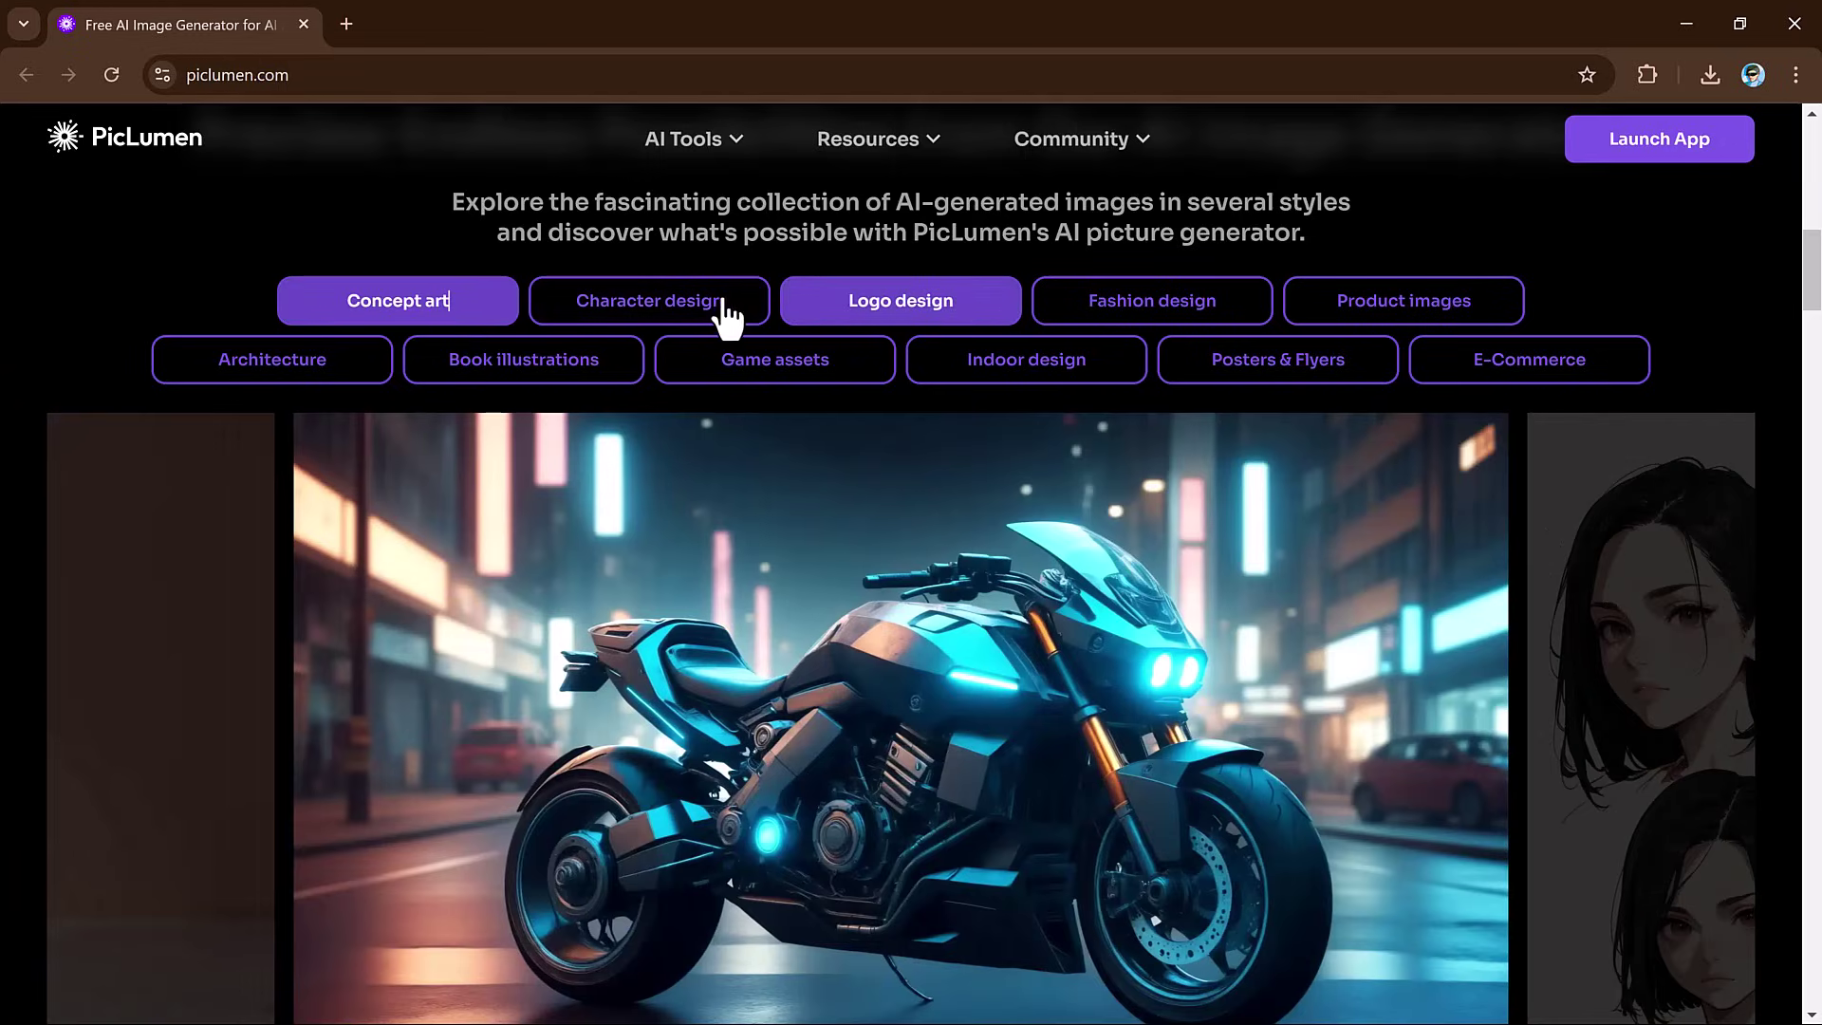
pyautogui.click(731, 317)
pyautogui.click(826, 313)
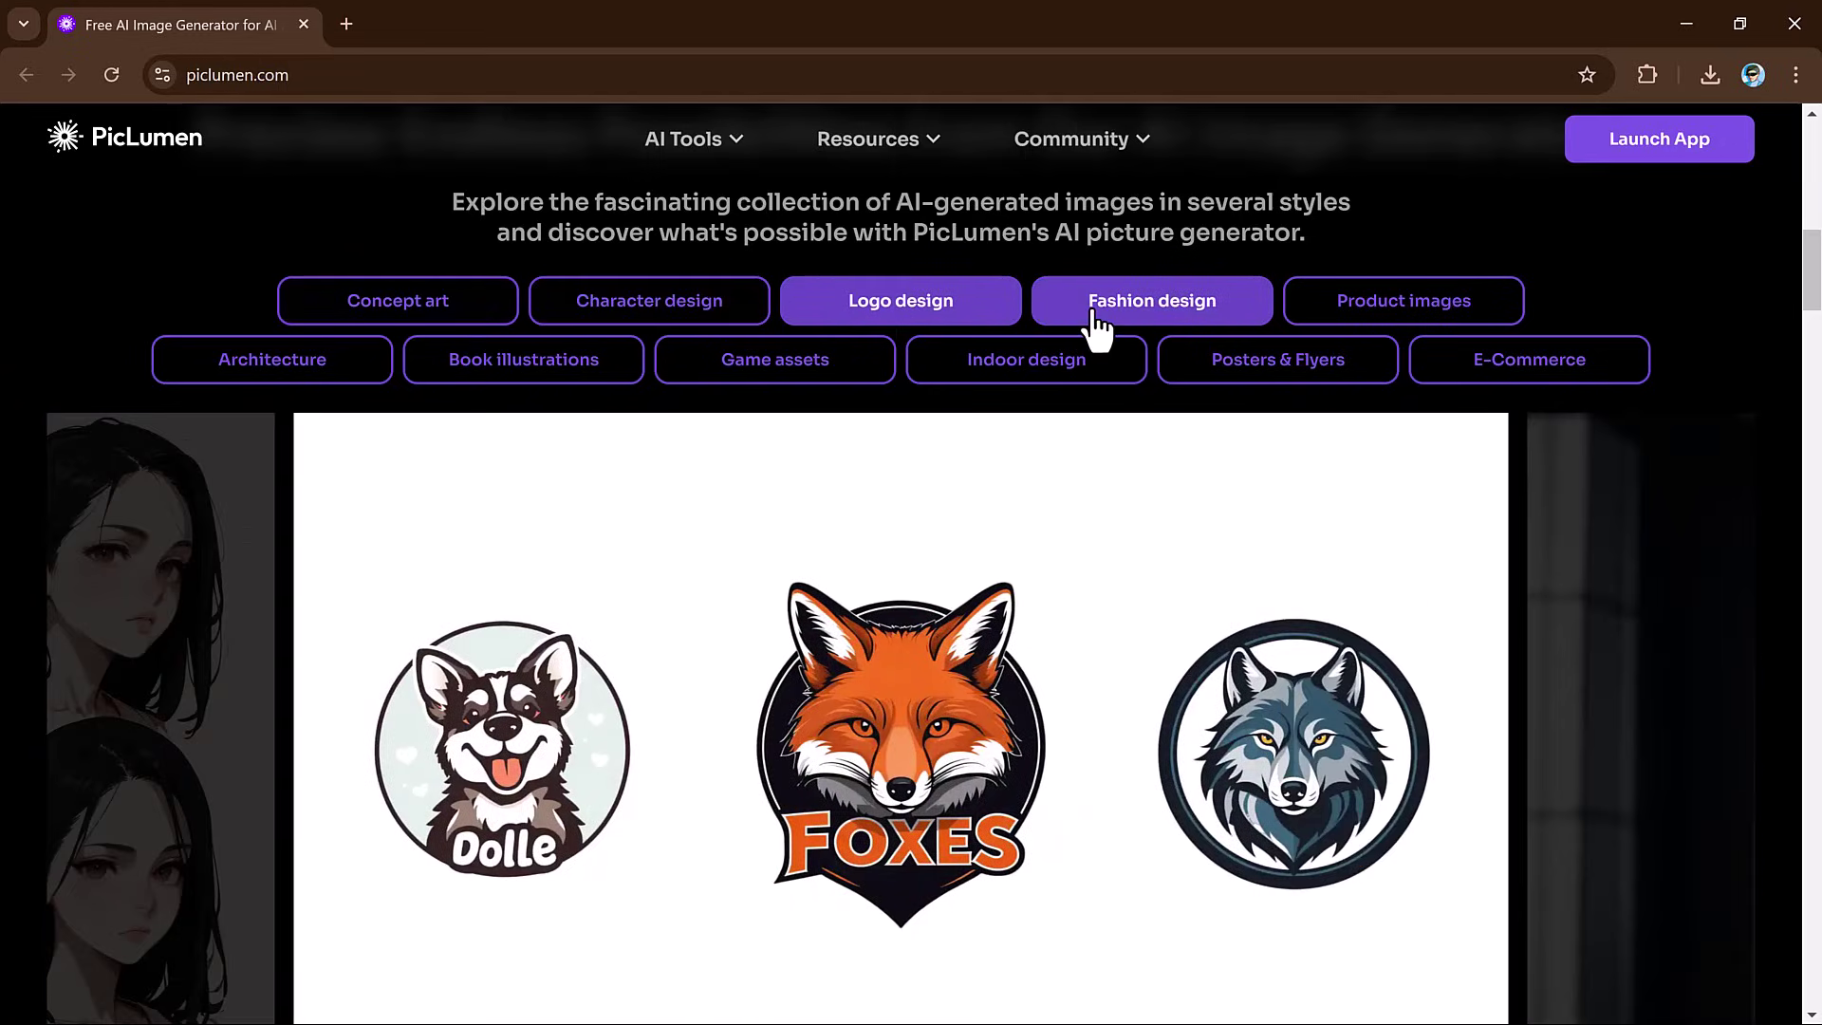
pyautogui.click(1224, 318)
pyautogui.click(1383, 314)
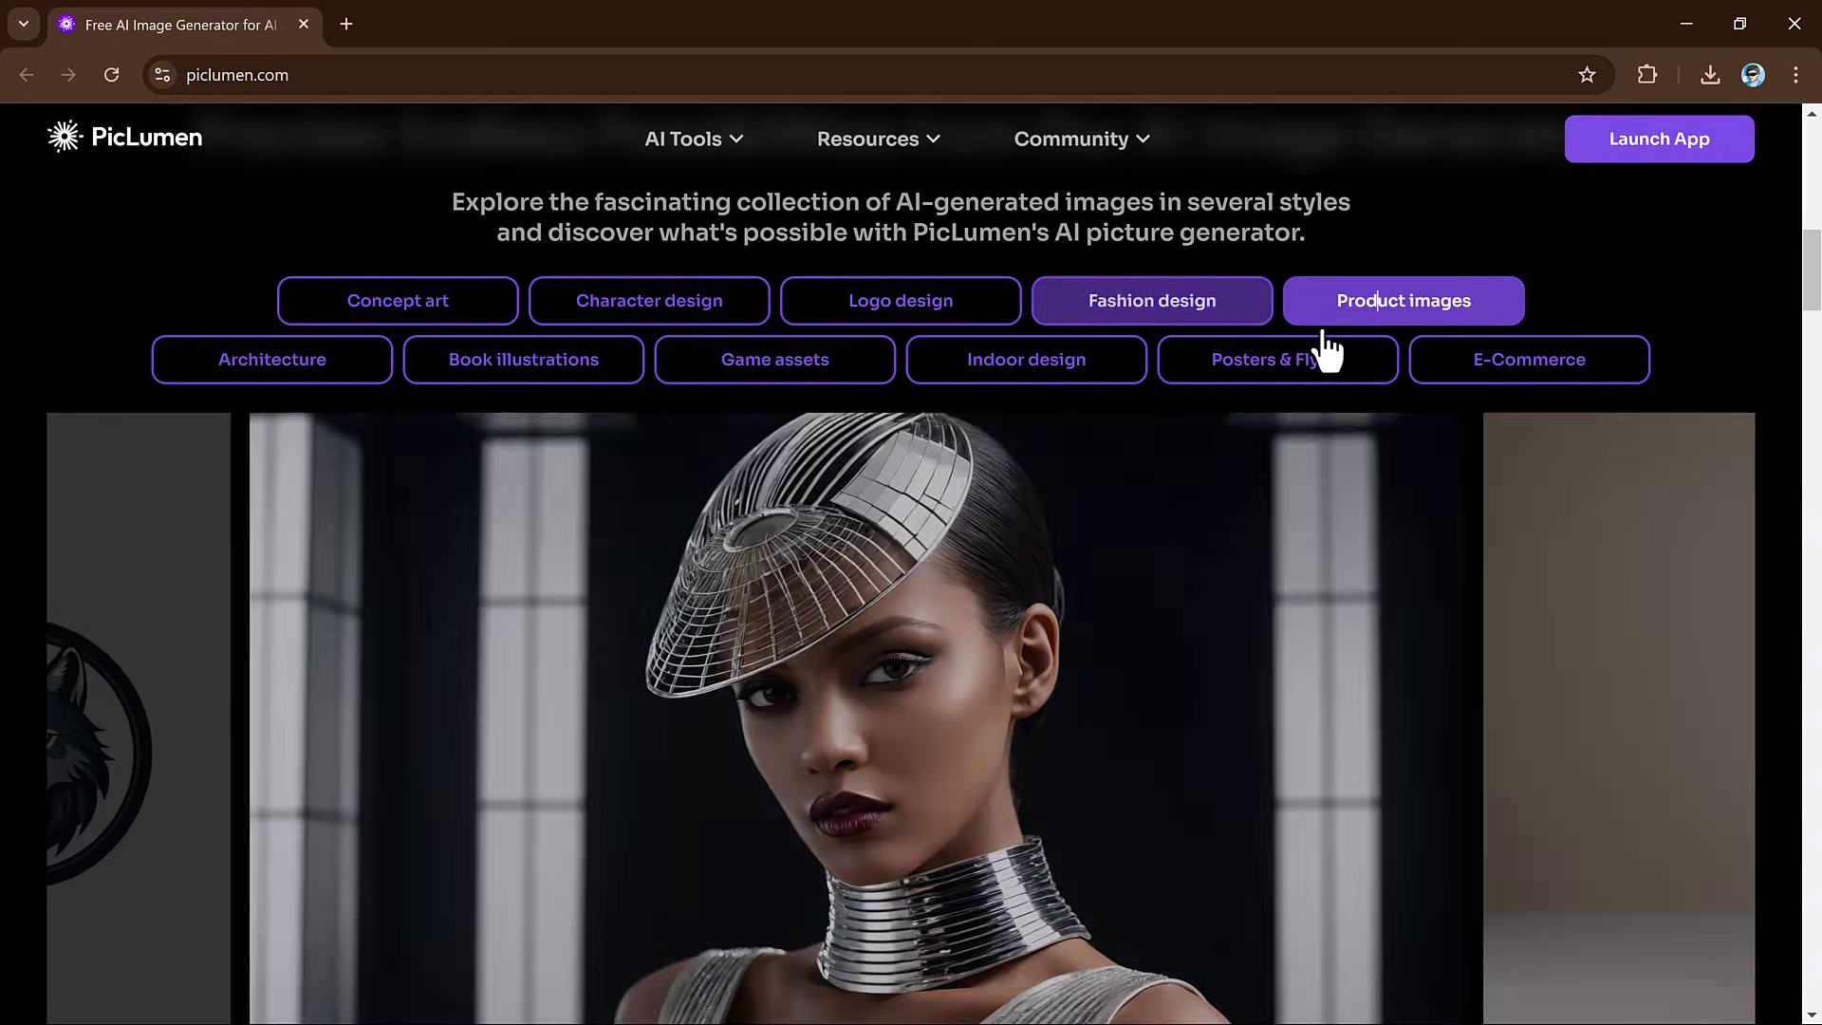
pyautogui.click(355, 363)
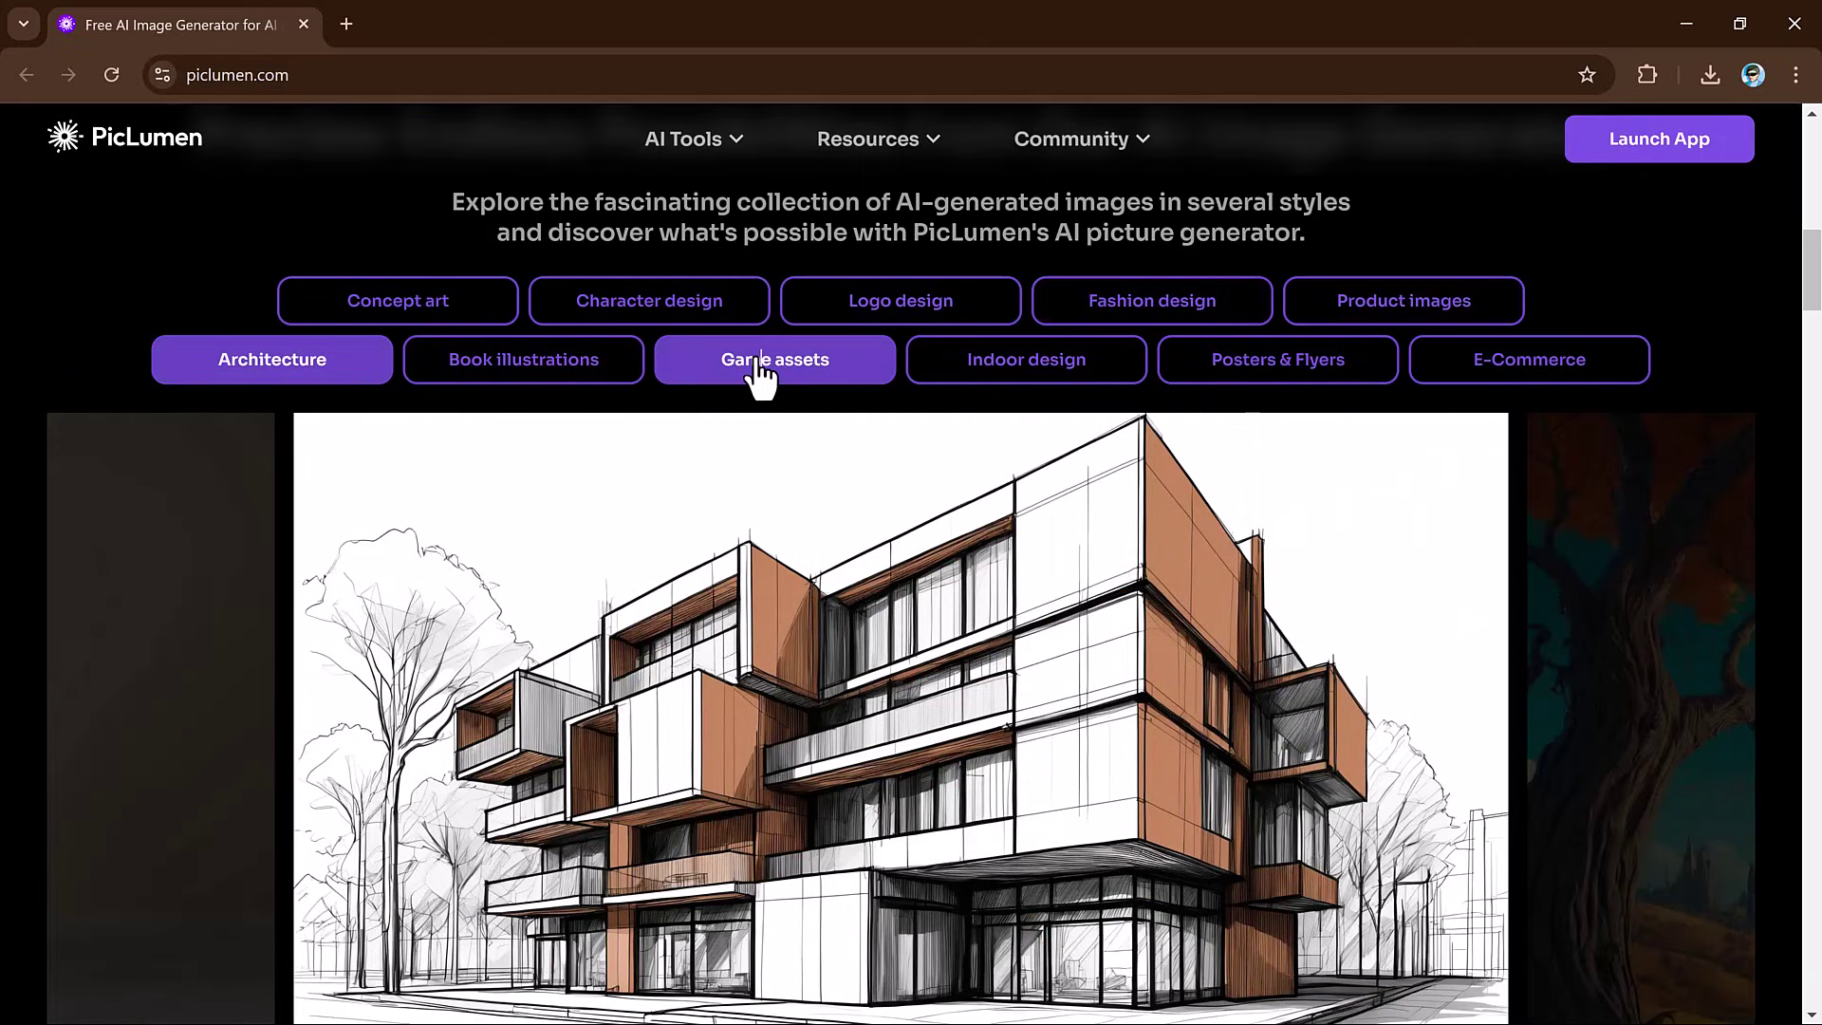
pyautogui.click(757, 372)
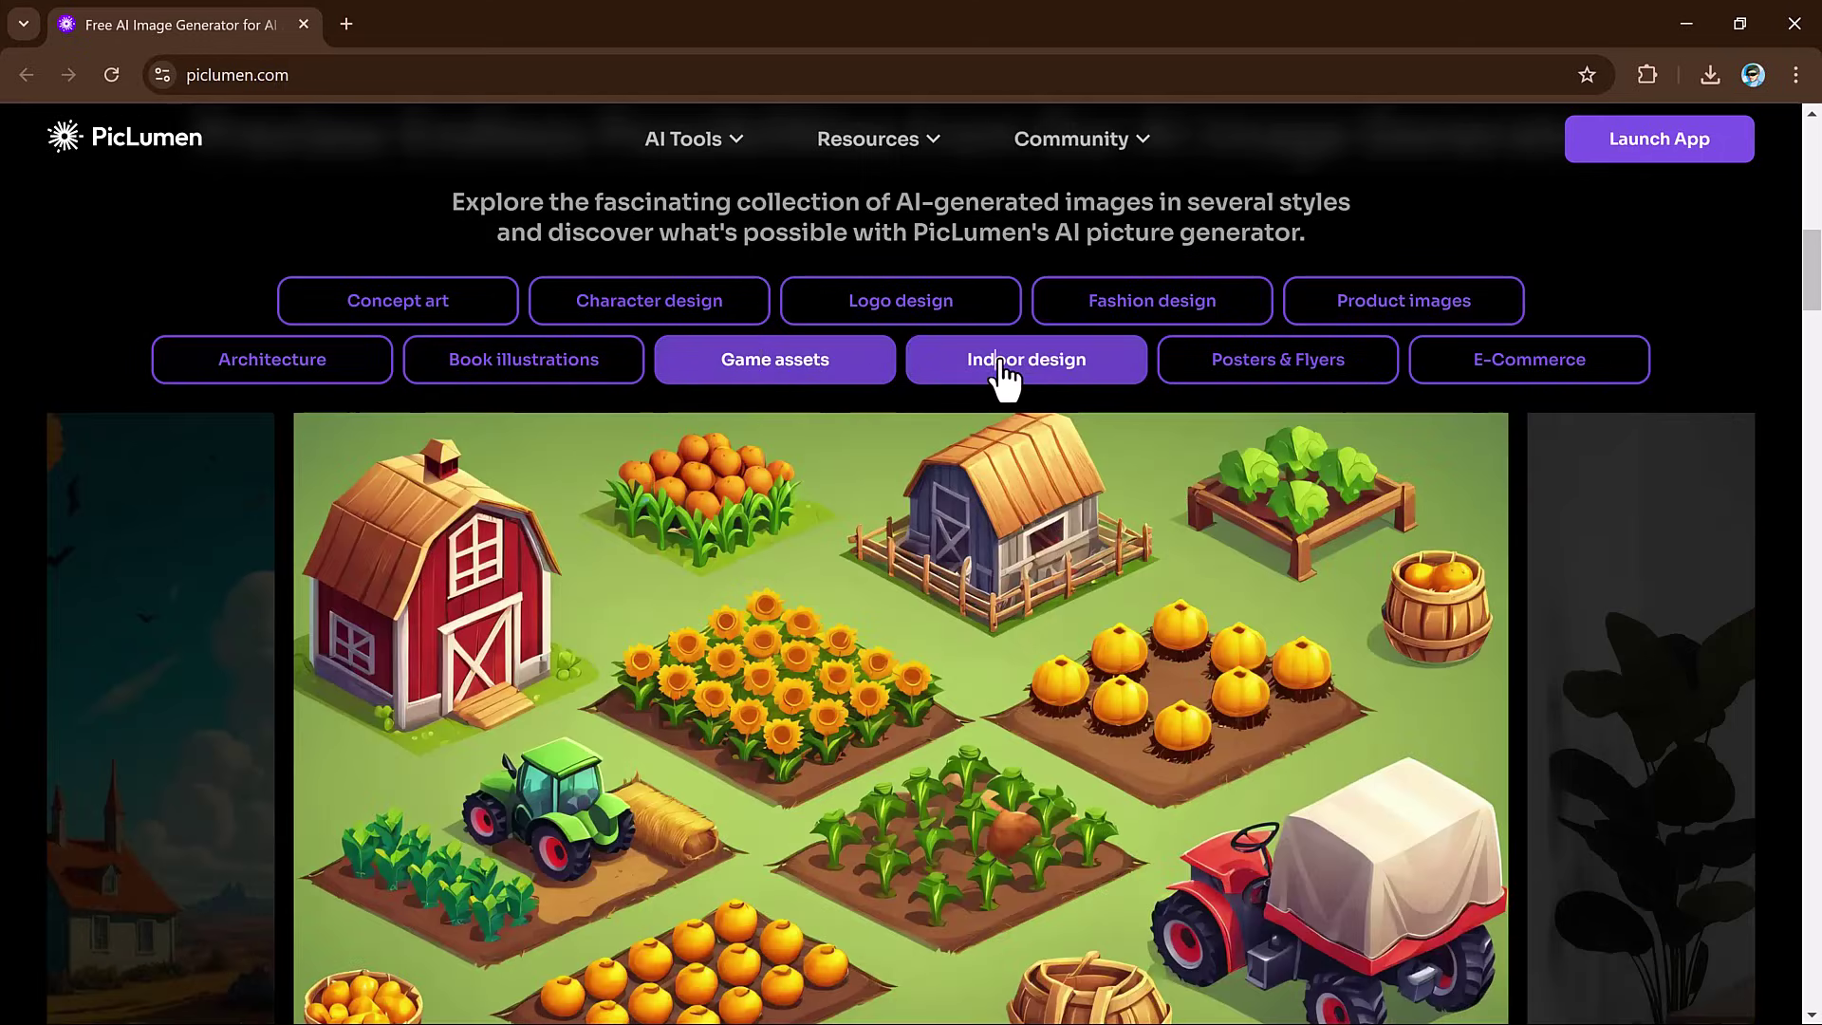
pyautogui.click(1000, 373)
pyautogui.click(1472, 380)
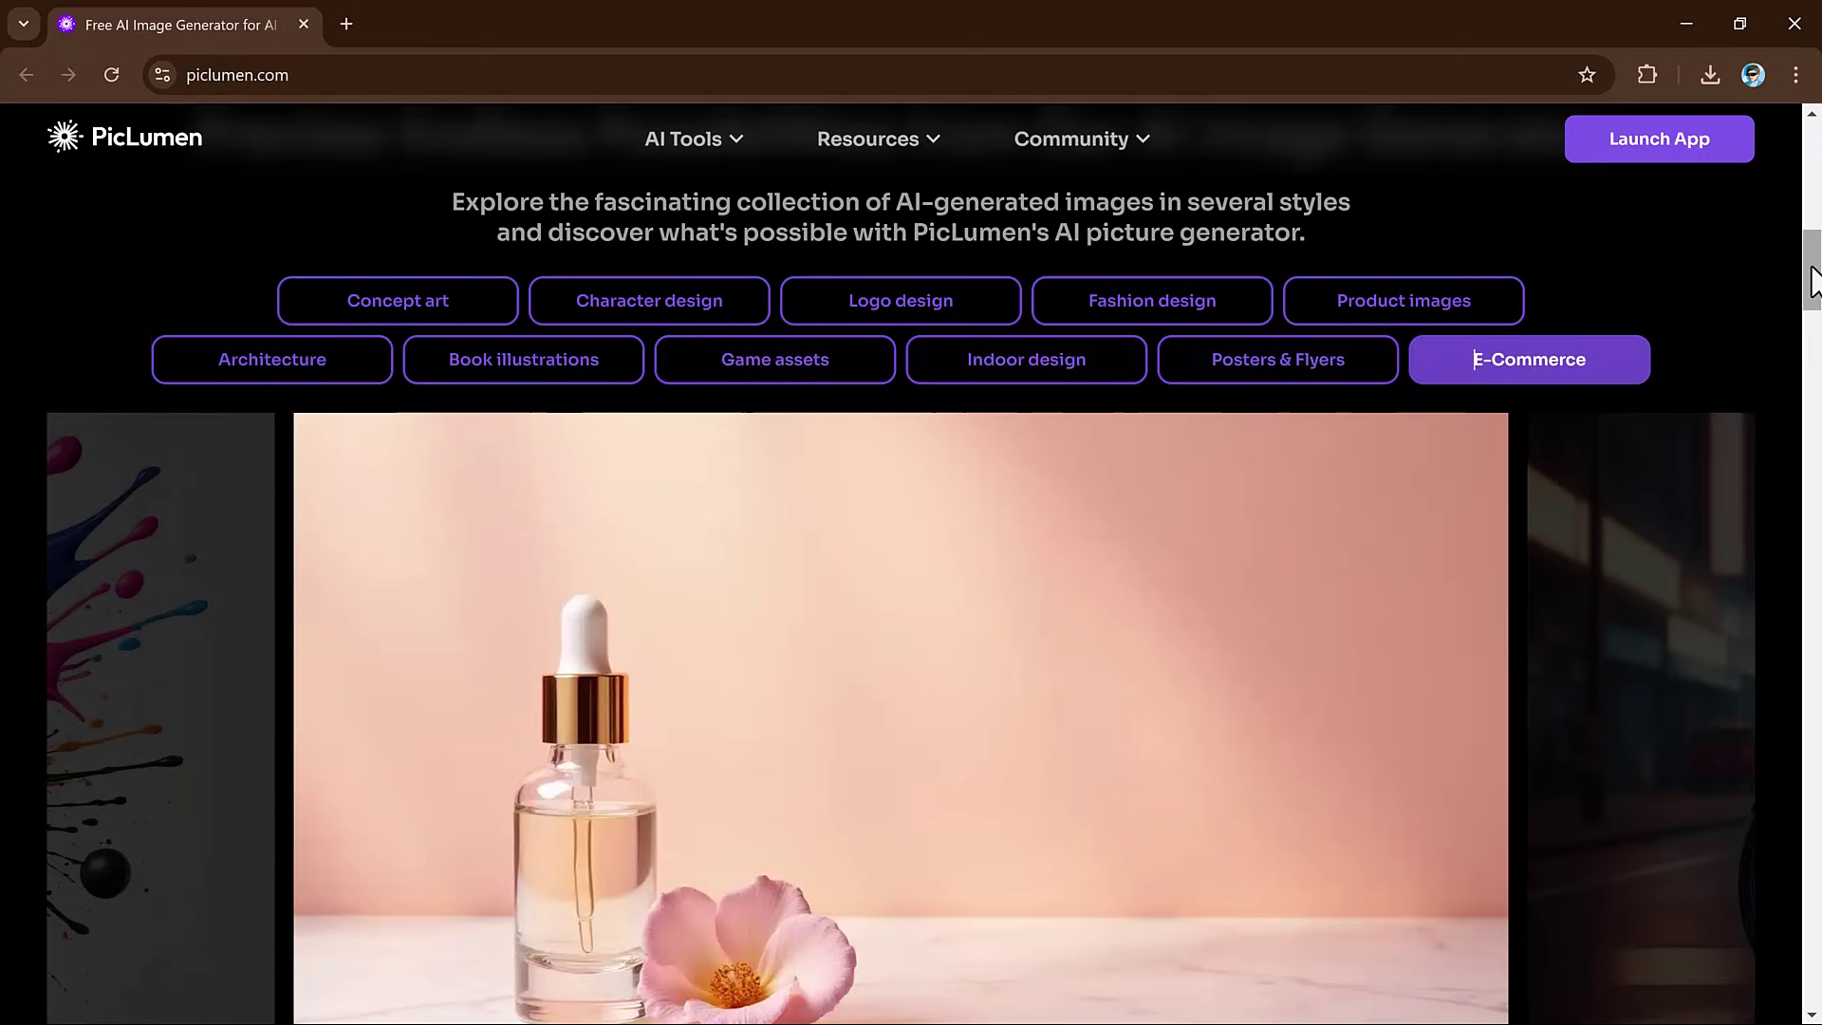
# Scroll past the Pony and FLUX.1-schnell galleries to the 'Create Your AI Artworks Now!' section
pyautogui.moveTo(1813, 282); pyautogui.dragTo(1815, 639)
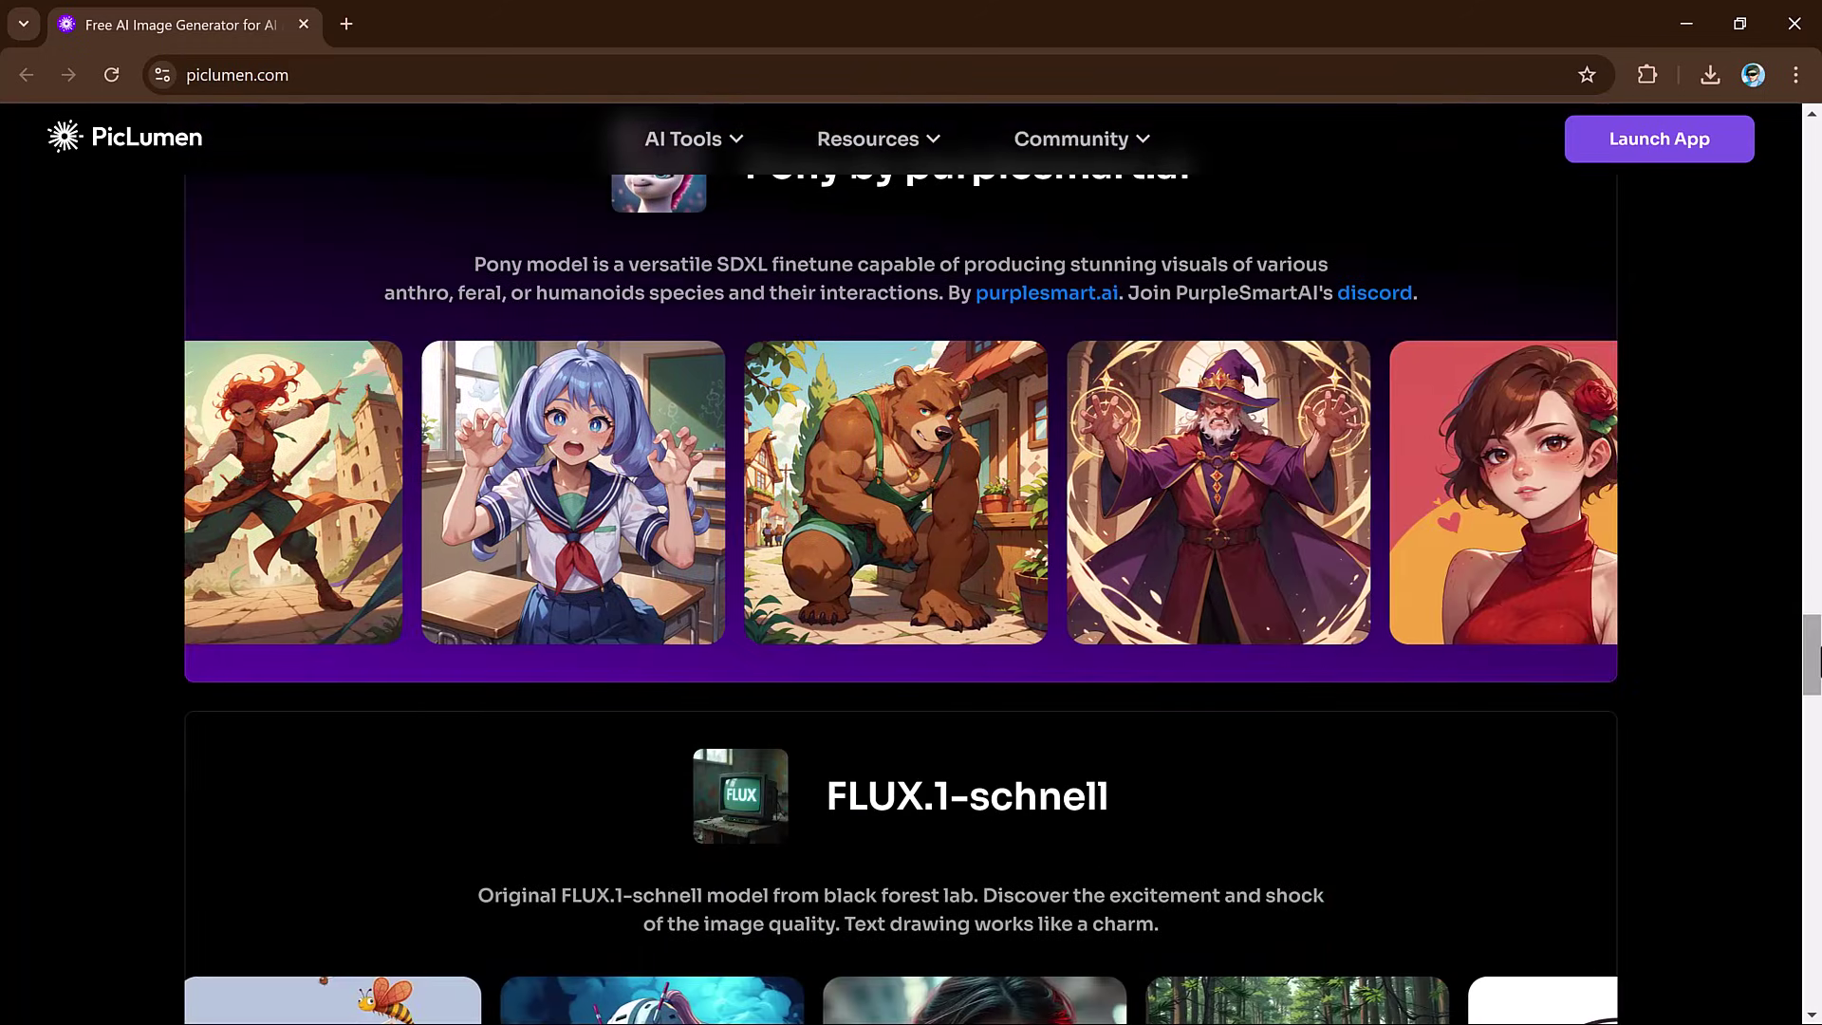
pyautogui.moveTo(1812, 665); pyautogui.dragTo(1545, 903)
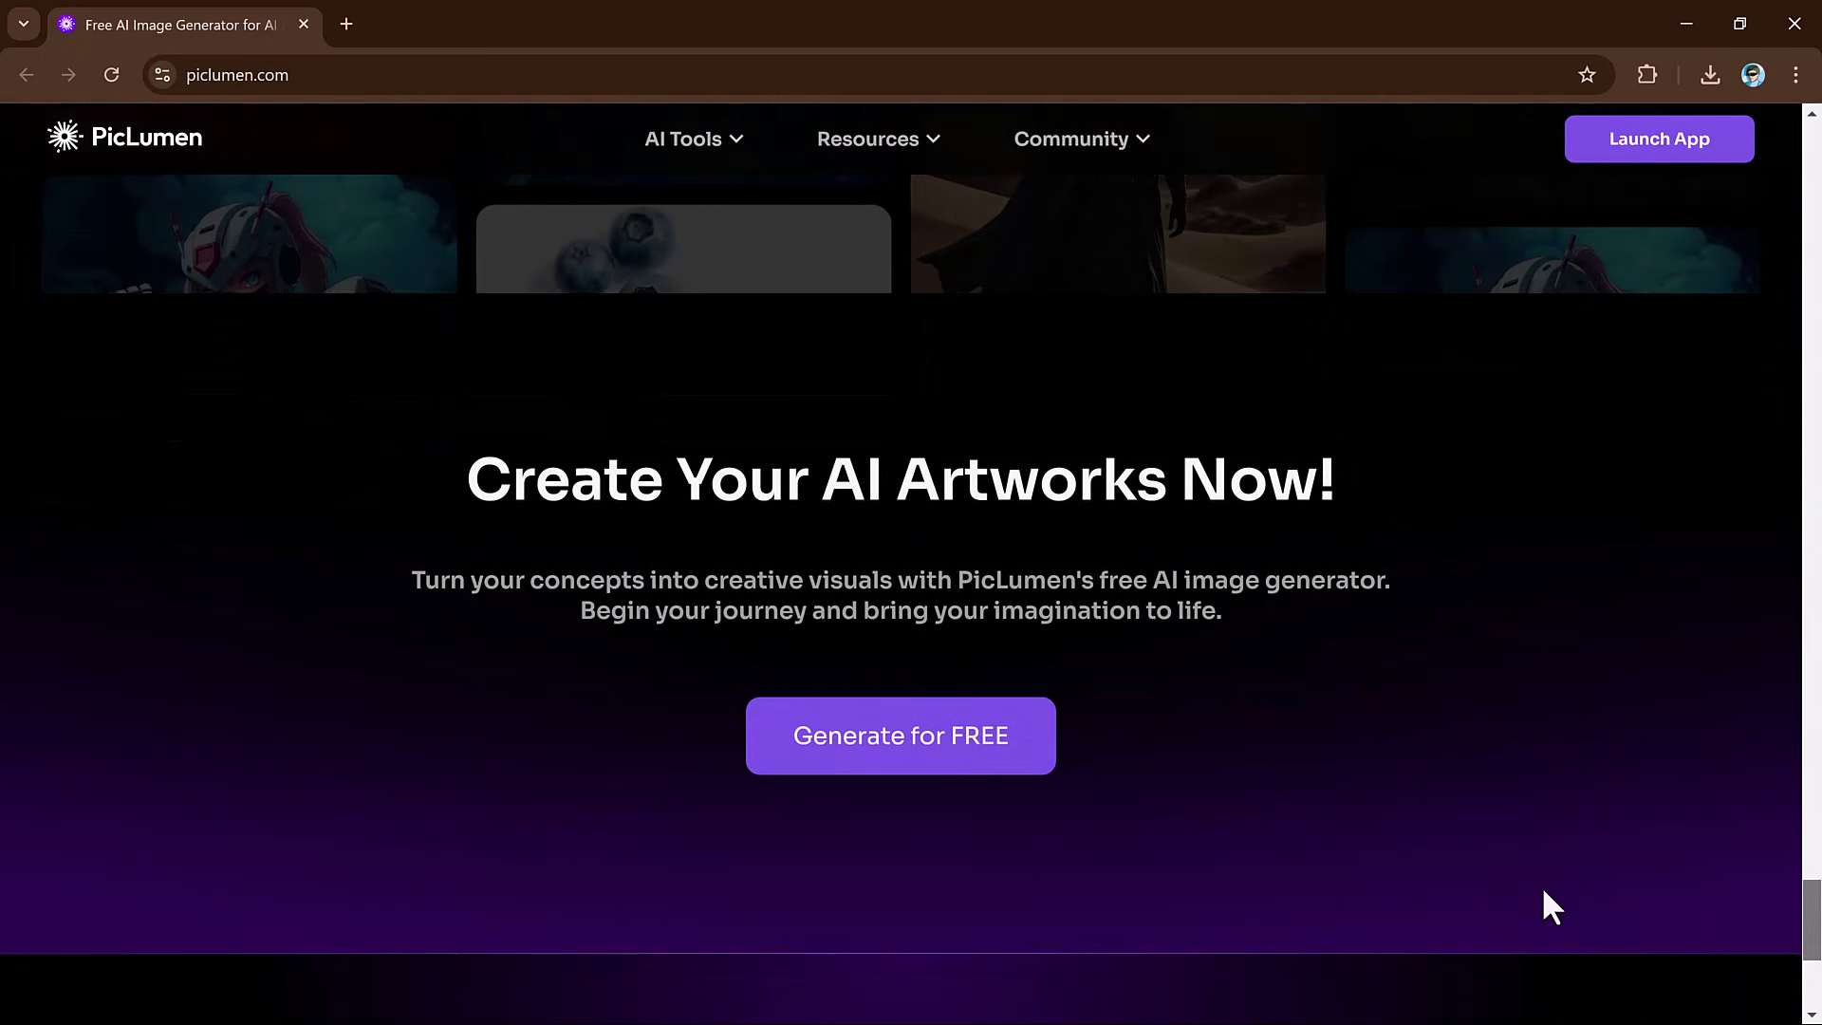
# Open the Explore gallery via Generate for FREE and scroll through its images
pyautogui.click(908, 759)
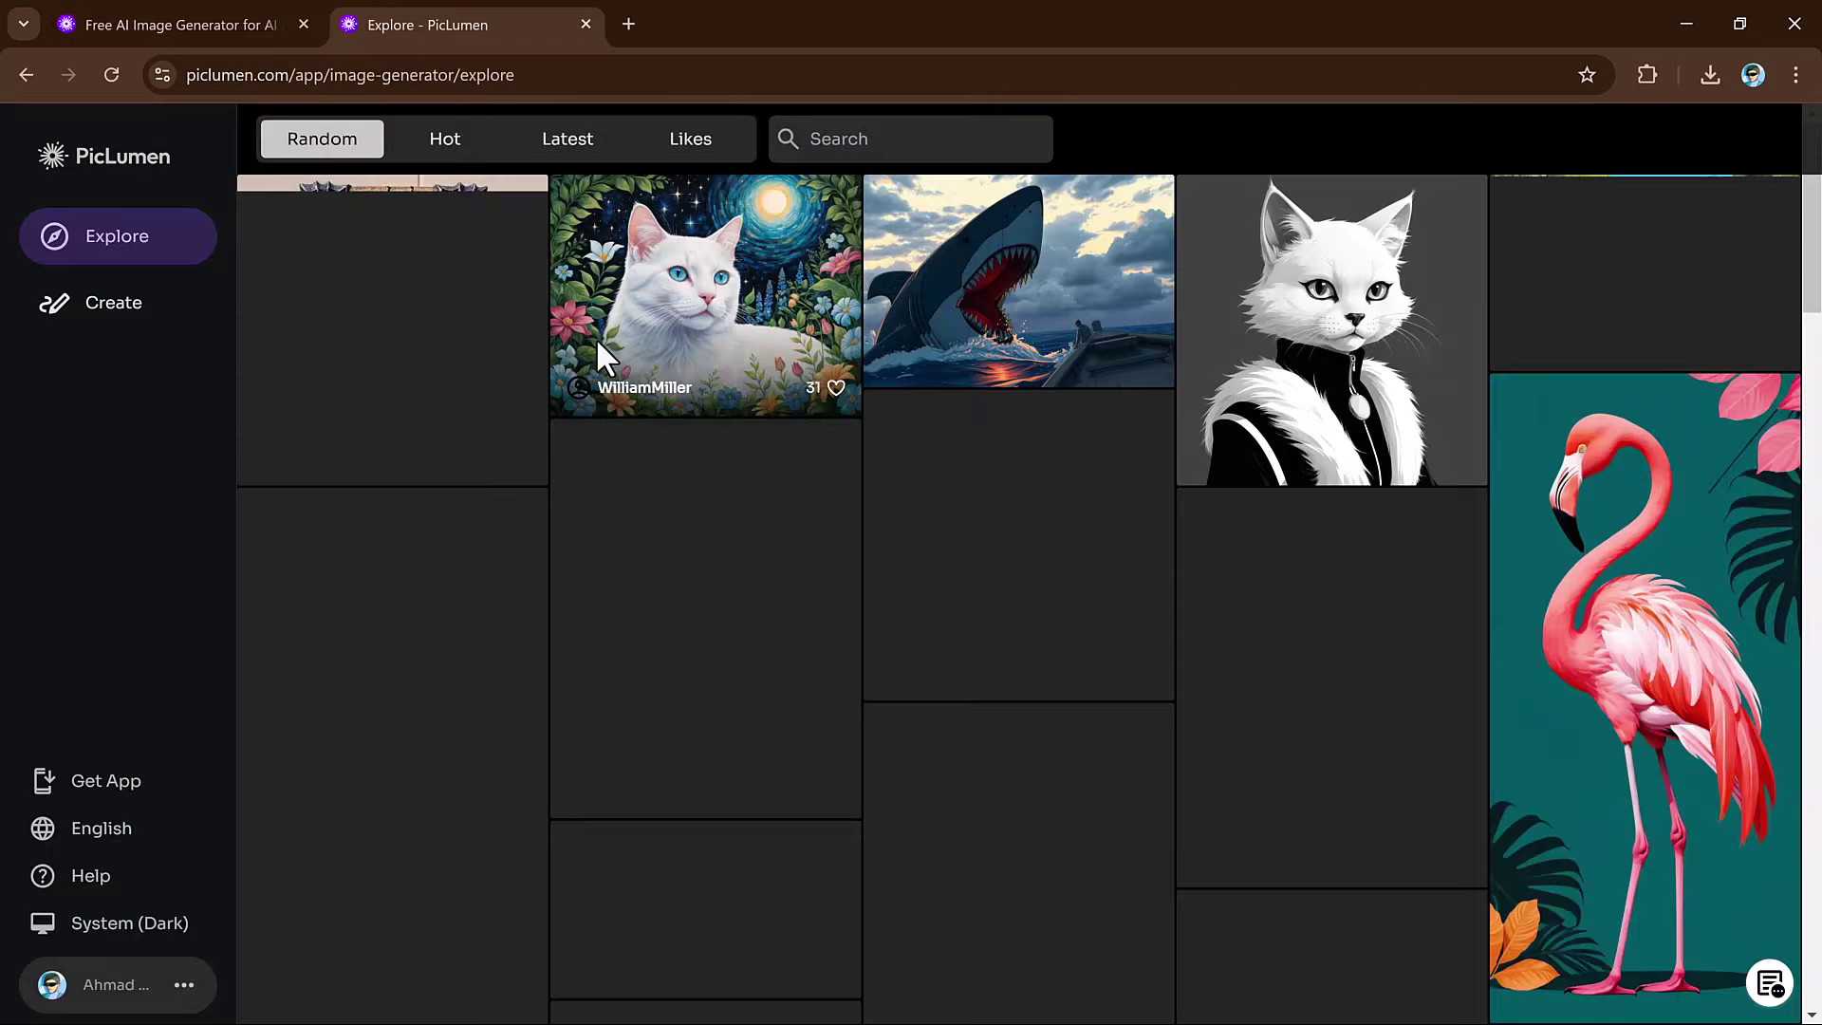
pyautogui.scroll(-5, 594, 342)
pyautogui.scroll(-10, 594, 353)
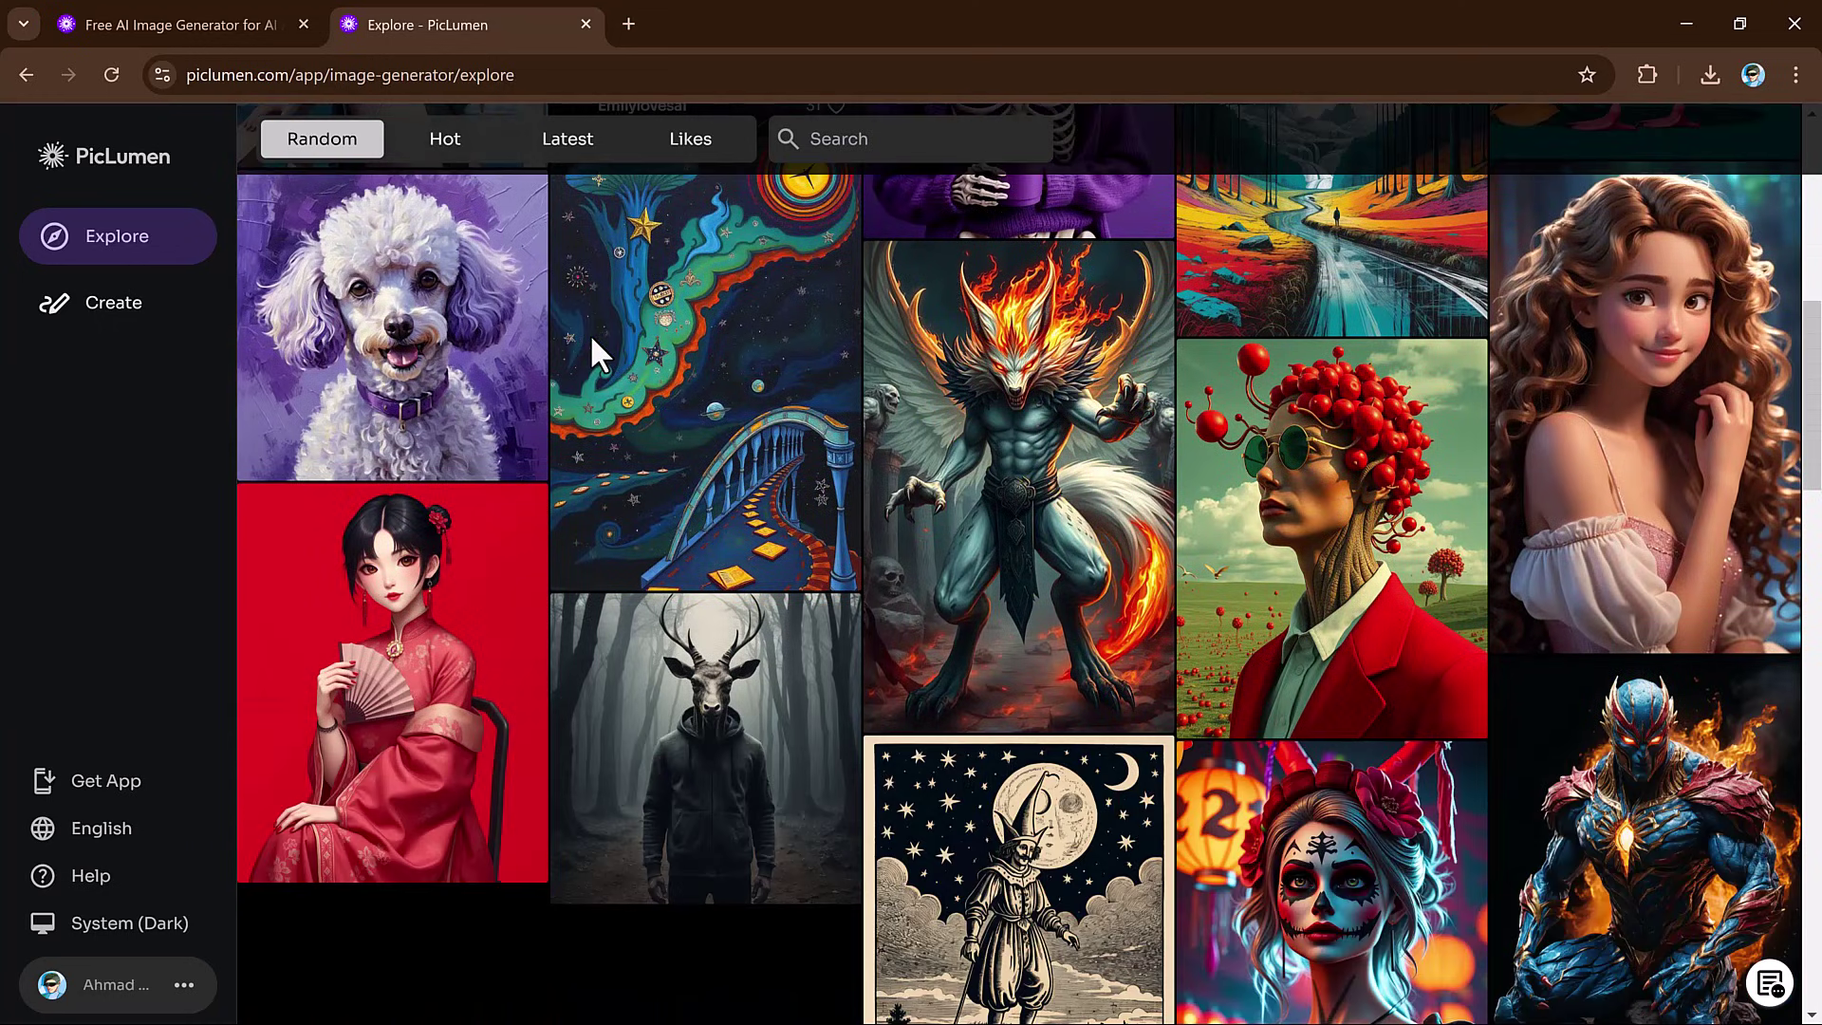
pyautogui.scroll(-6, 589, 333)
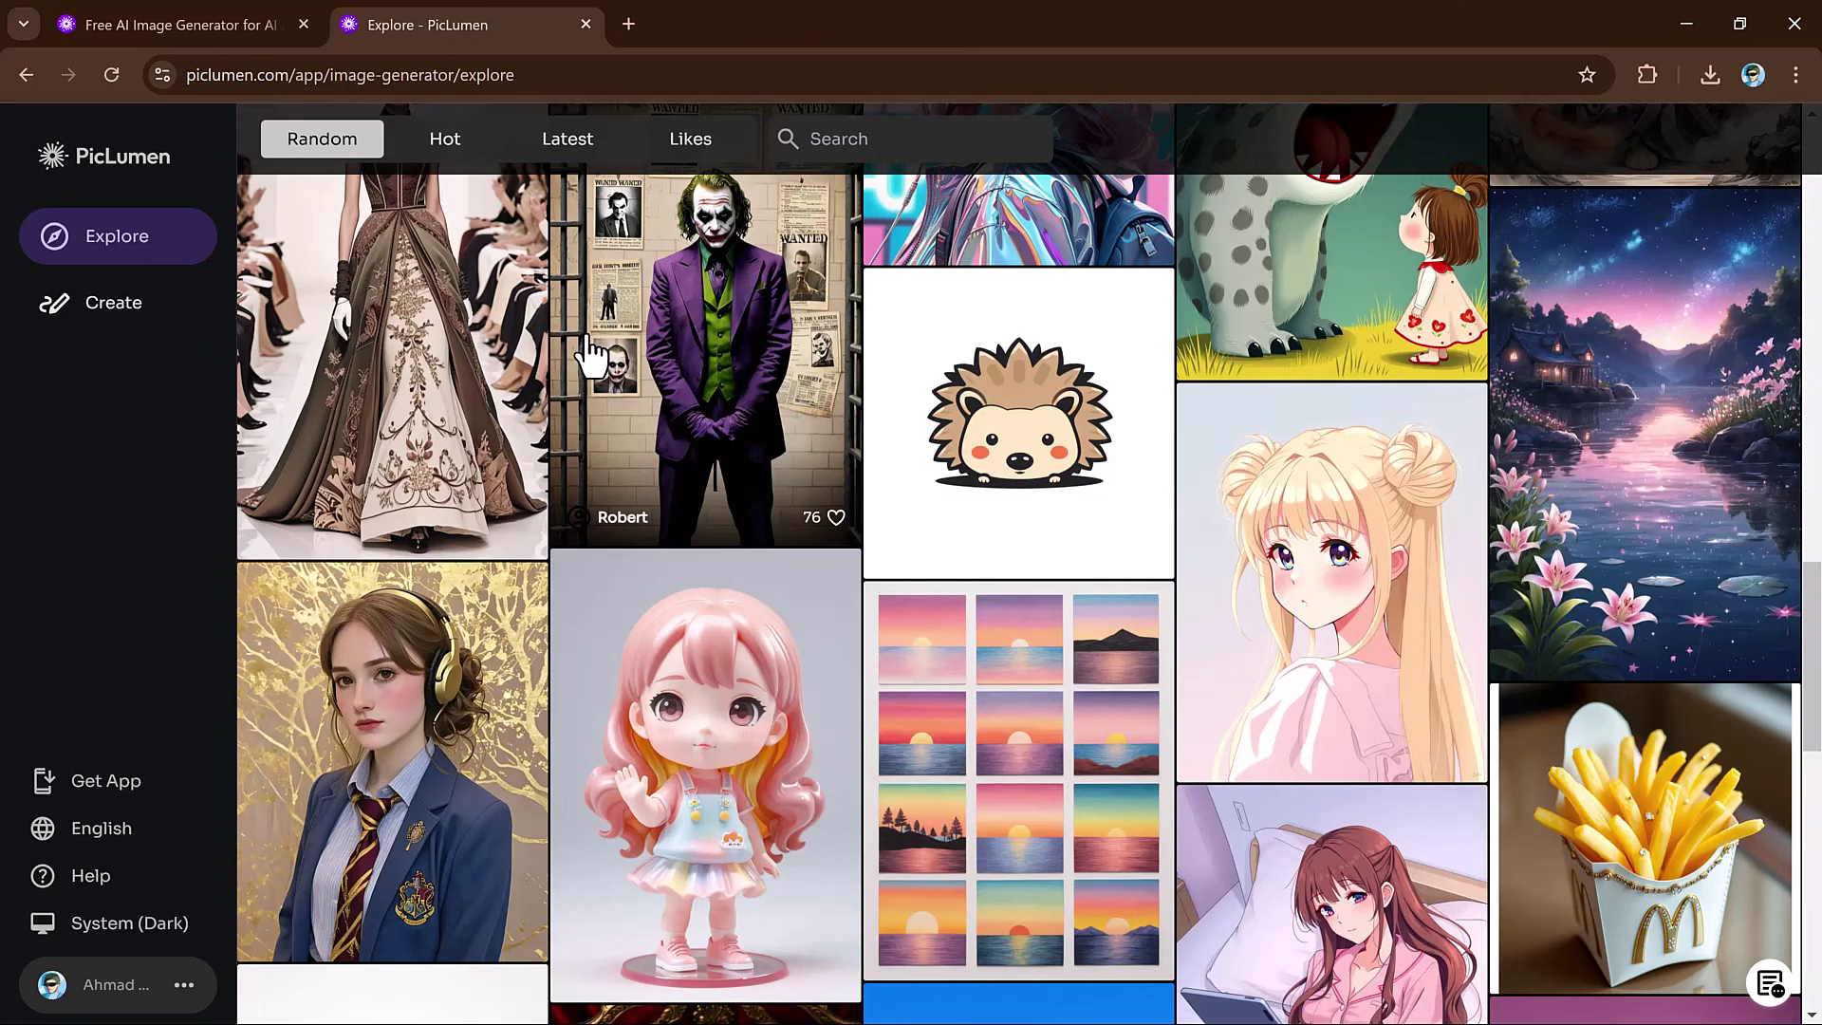
pyautogui.scroll(-8, 587, 337)
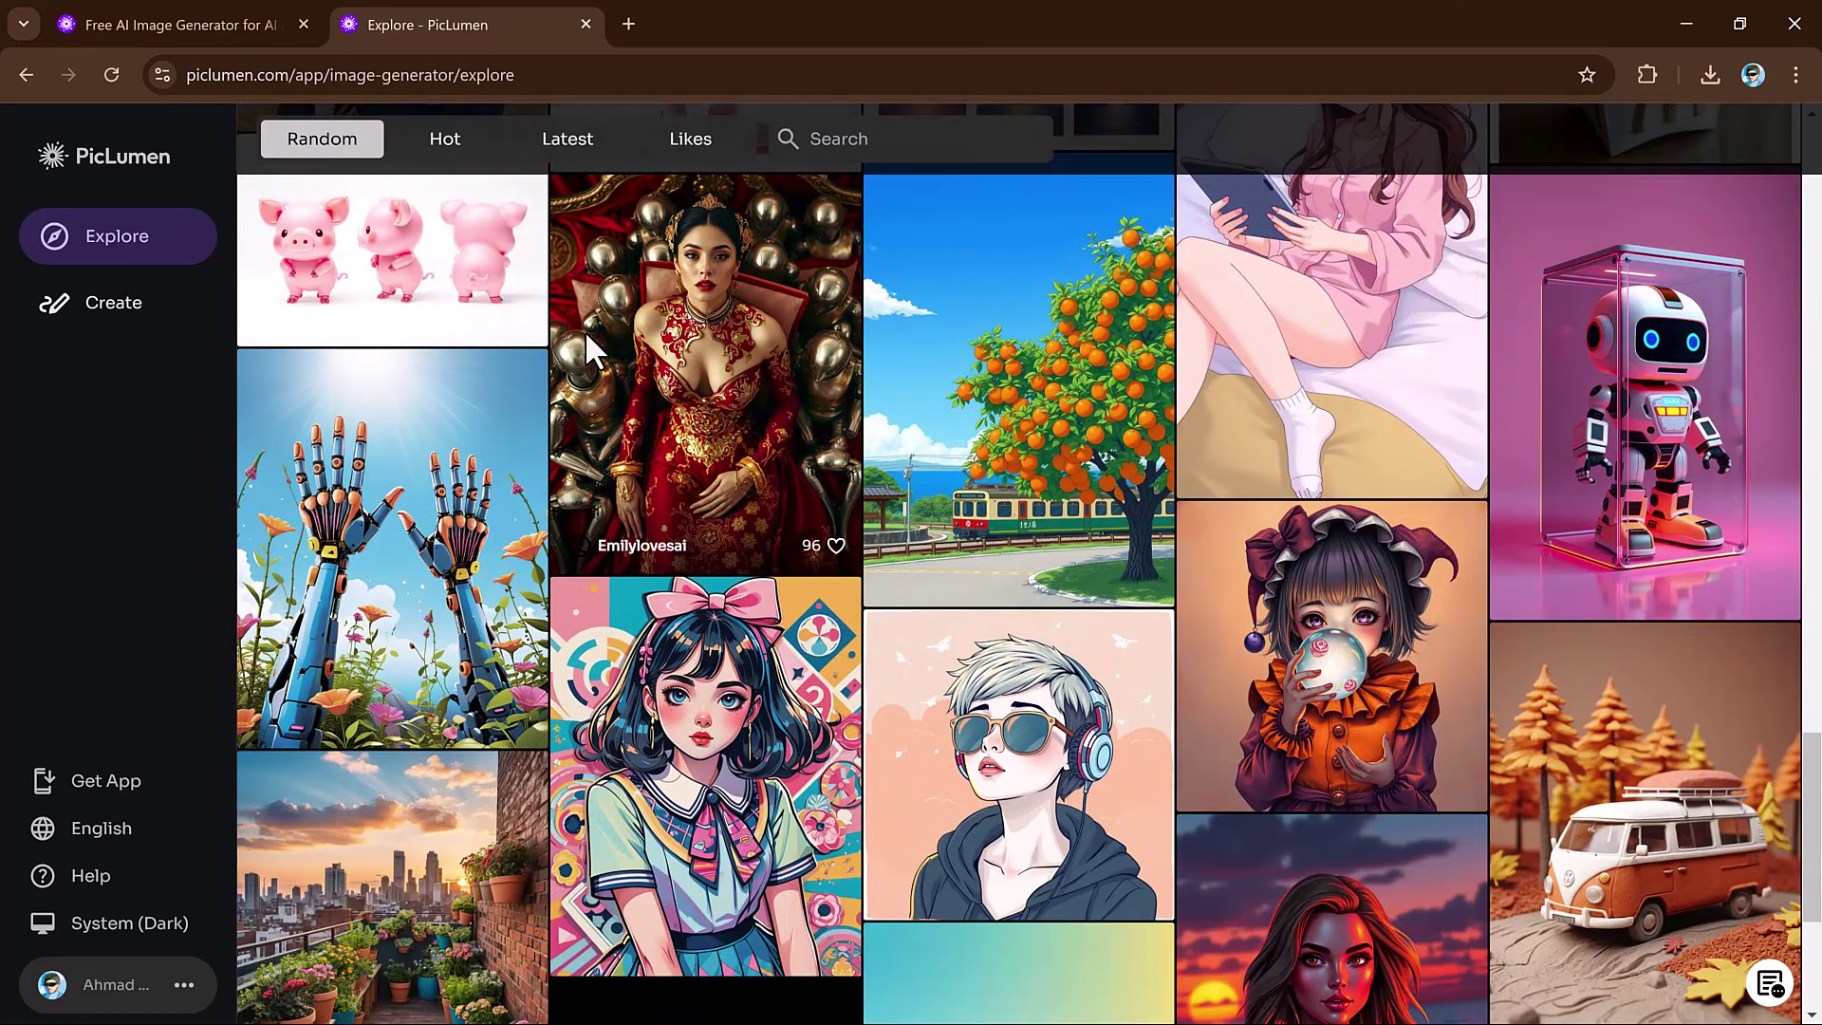
pyautogui.scroll(-5, 585, 330)
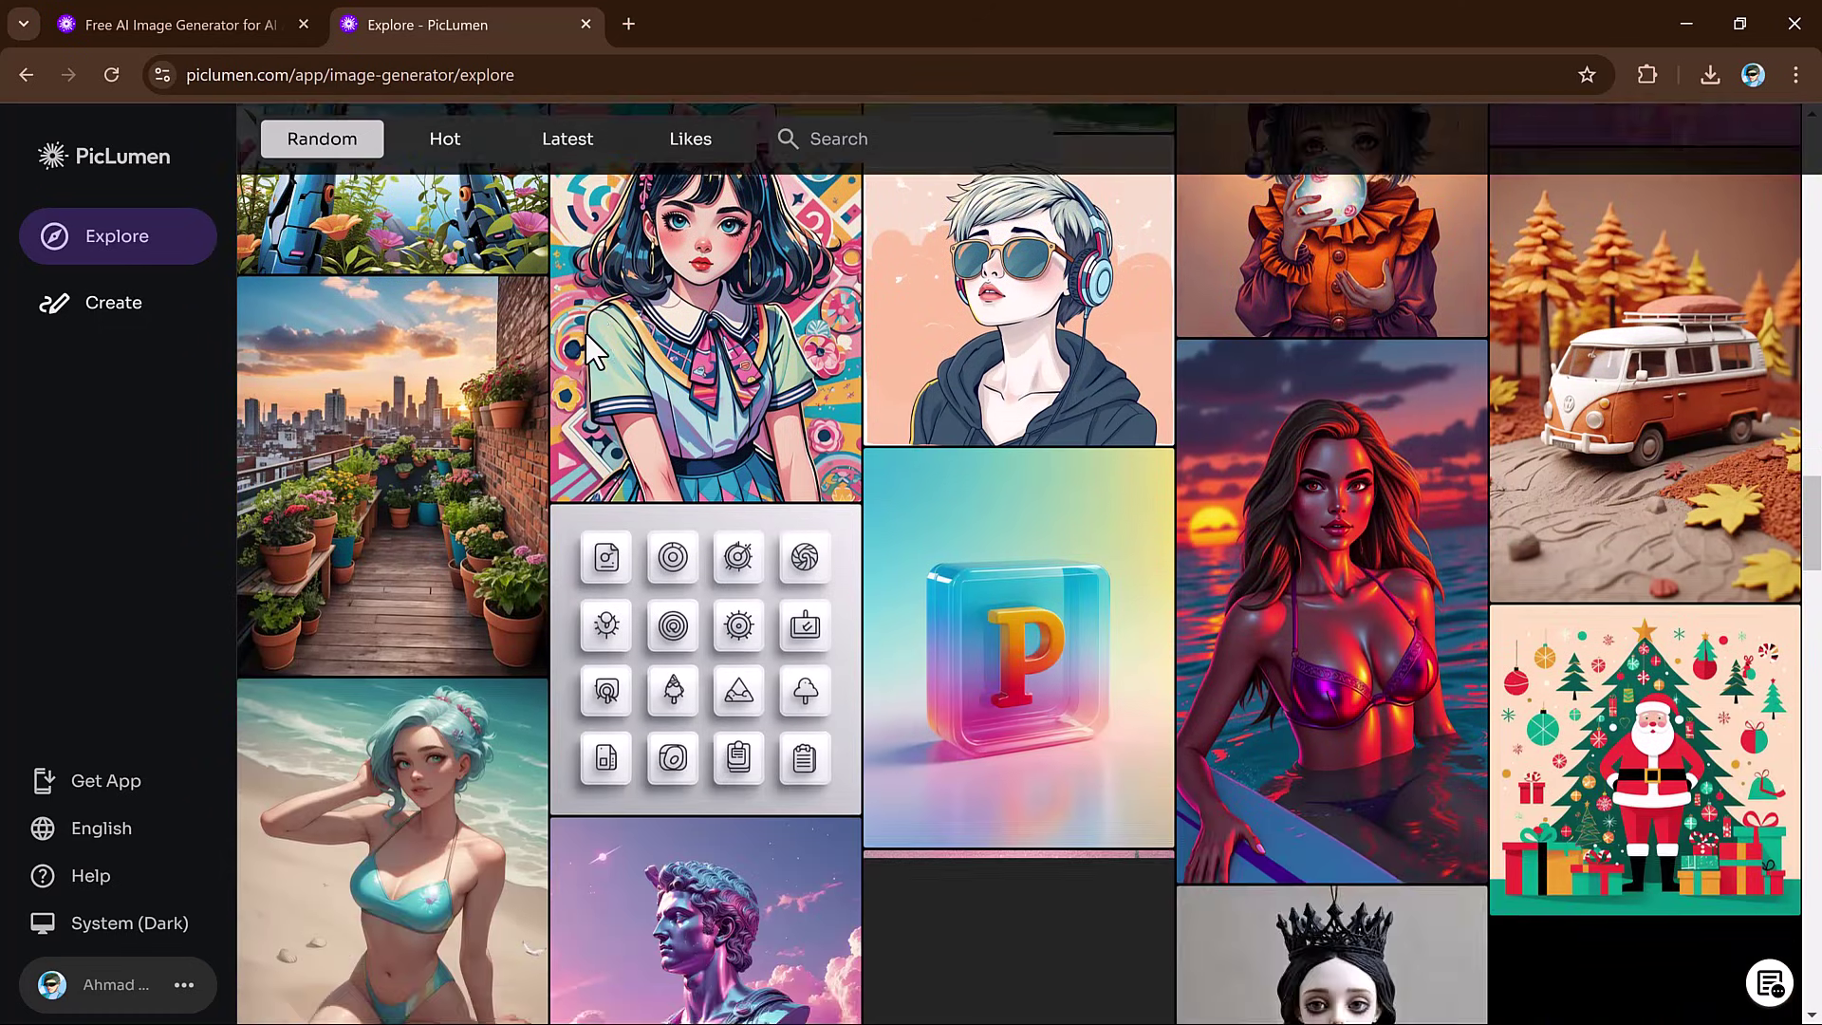
pyautogui.scroll(-6, 584, 330)
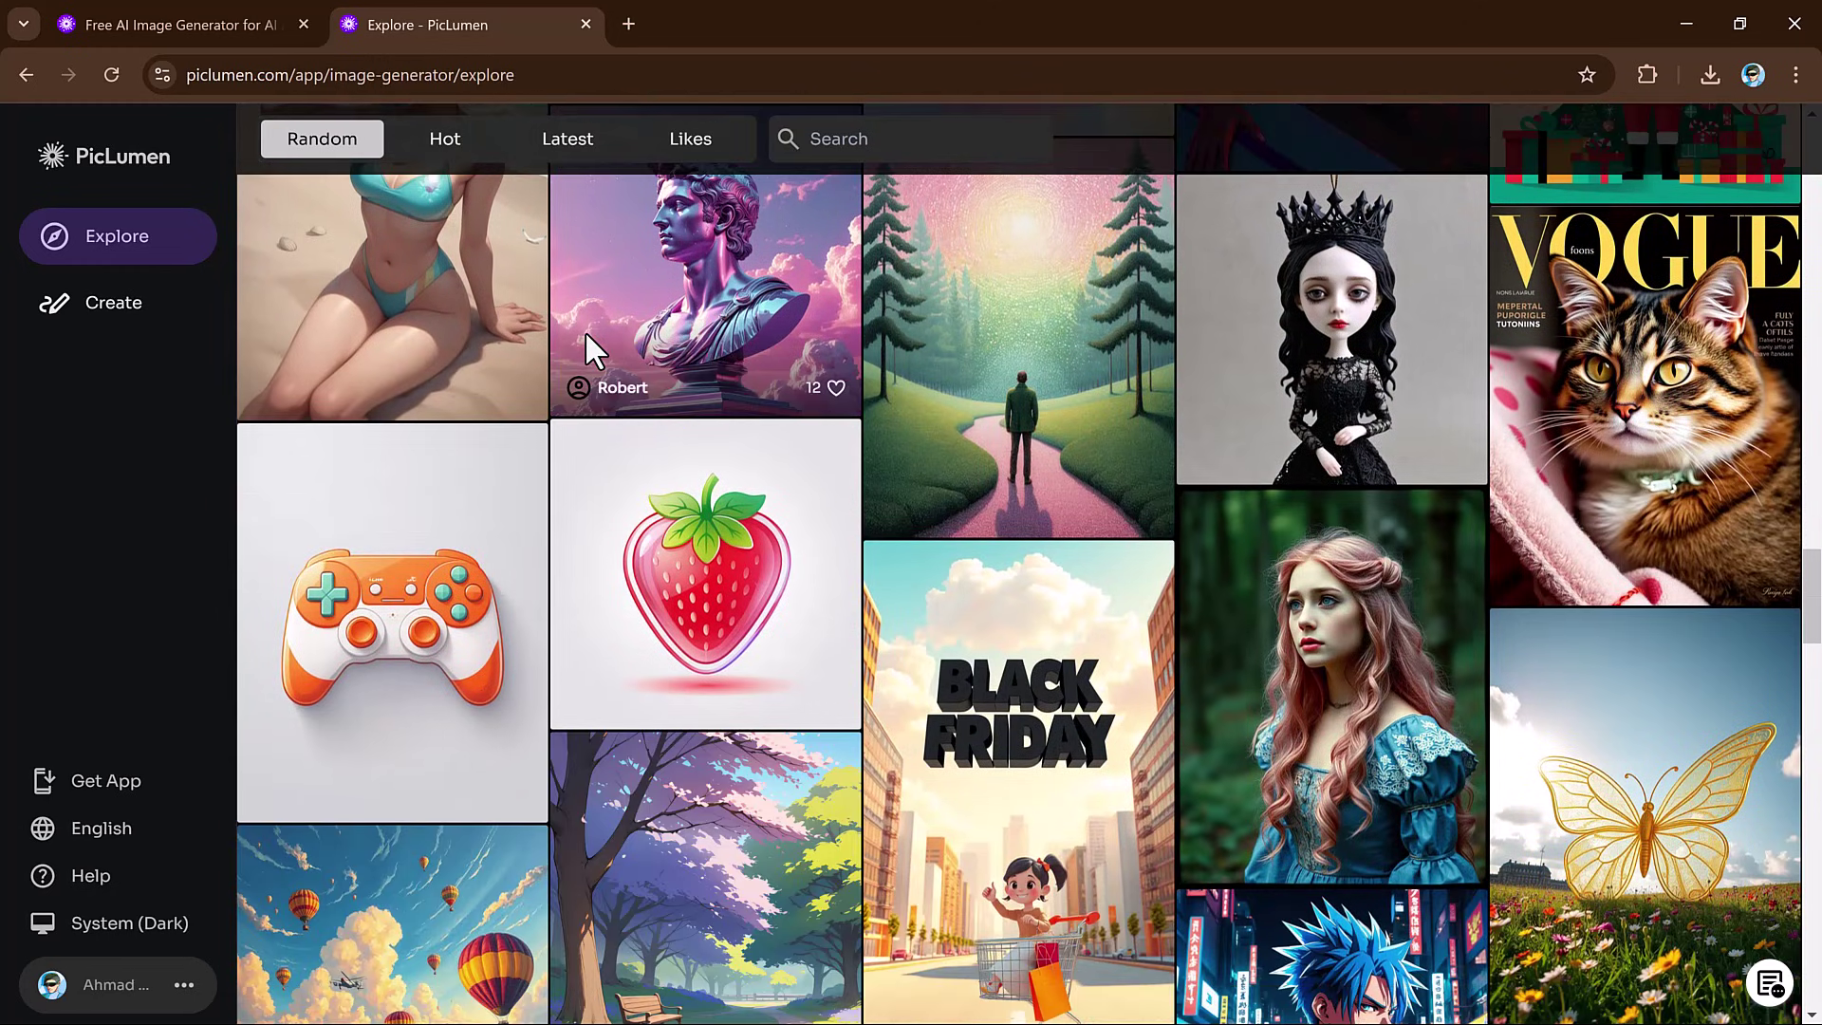
pyautogui.scroll(-3, 586, 341)
pyautogui.scroll(-3, 589, 353)
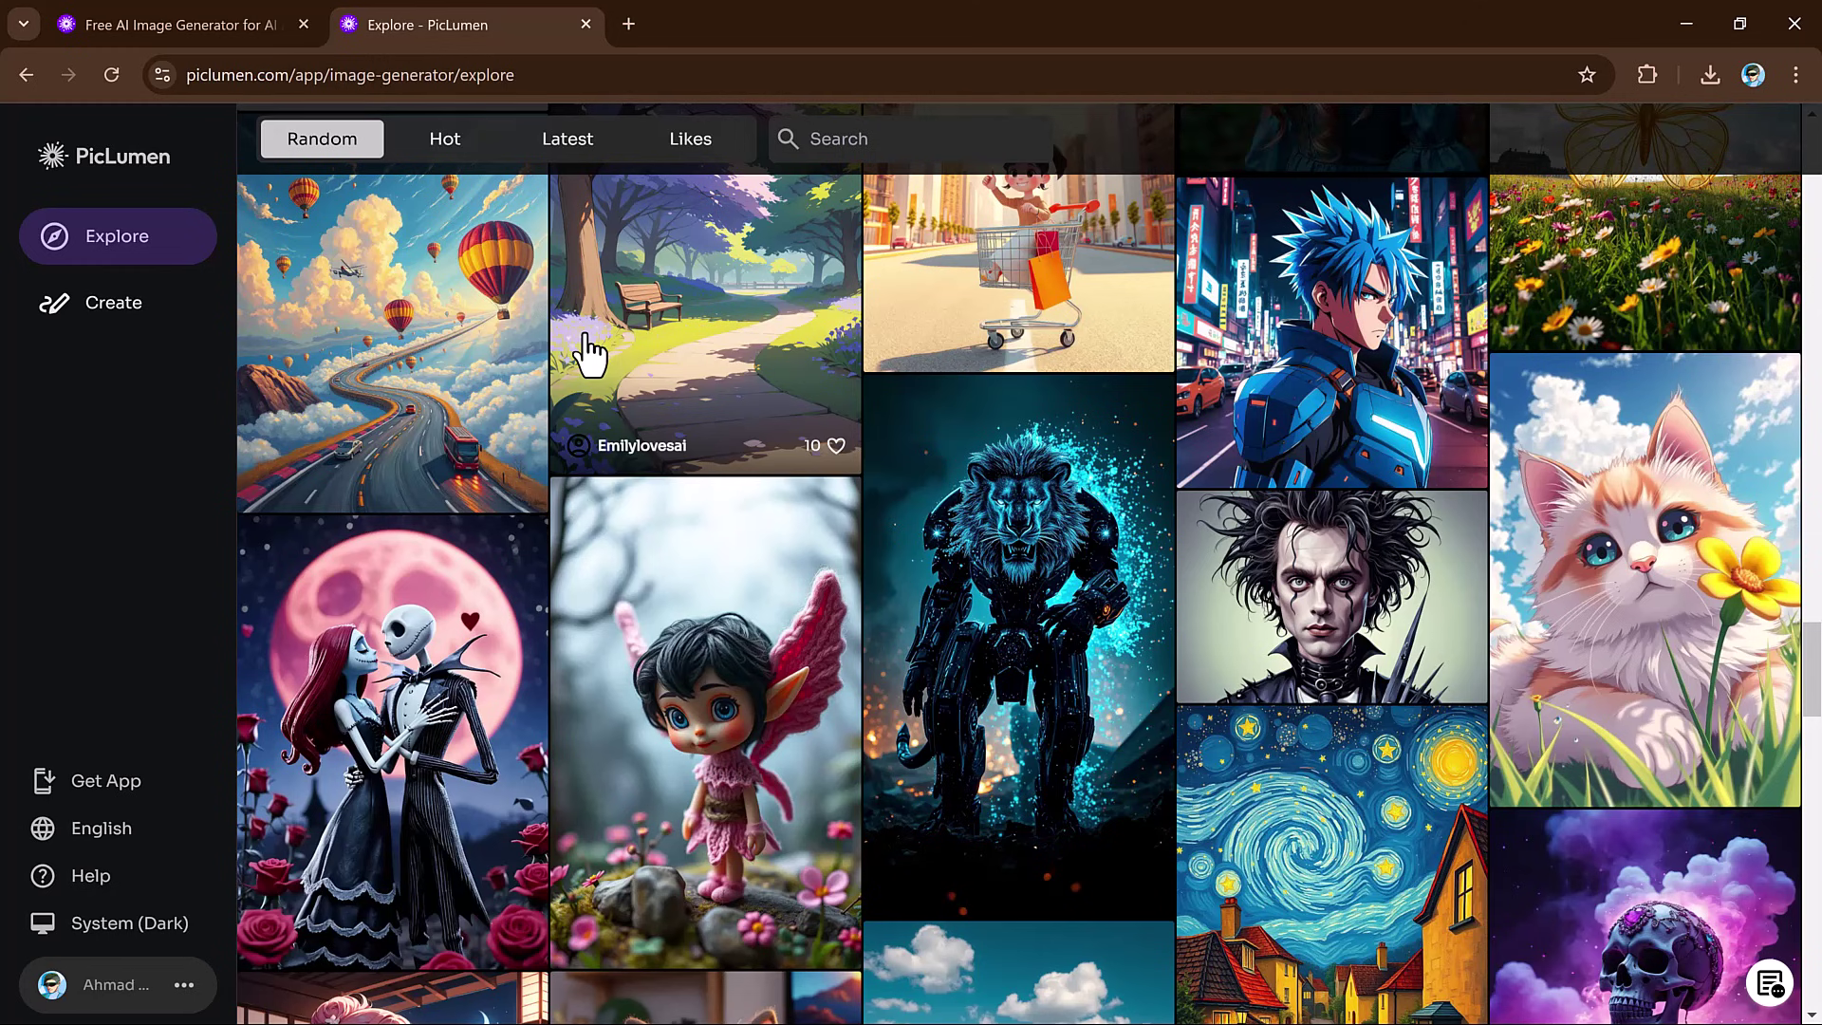
# Sort the Explore gallery by Latest and scroll through the newest images
pyautogui.click(567, 159)
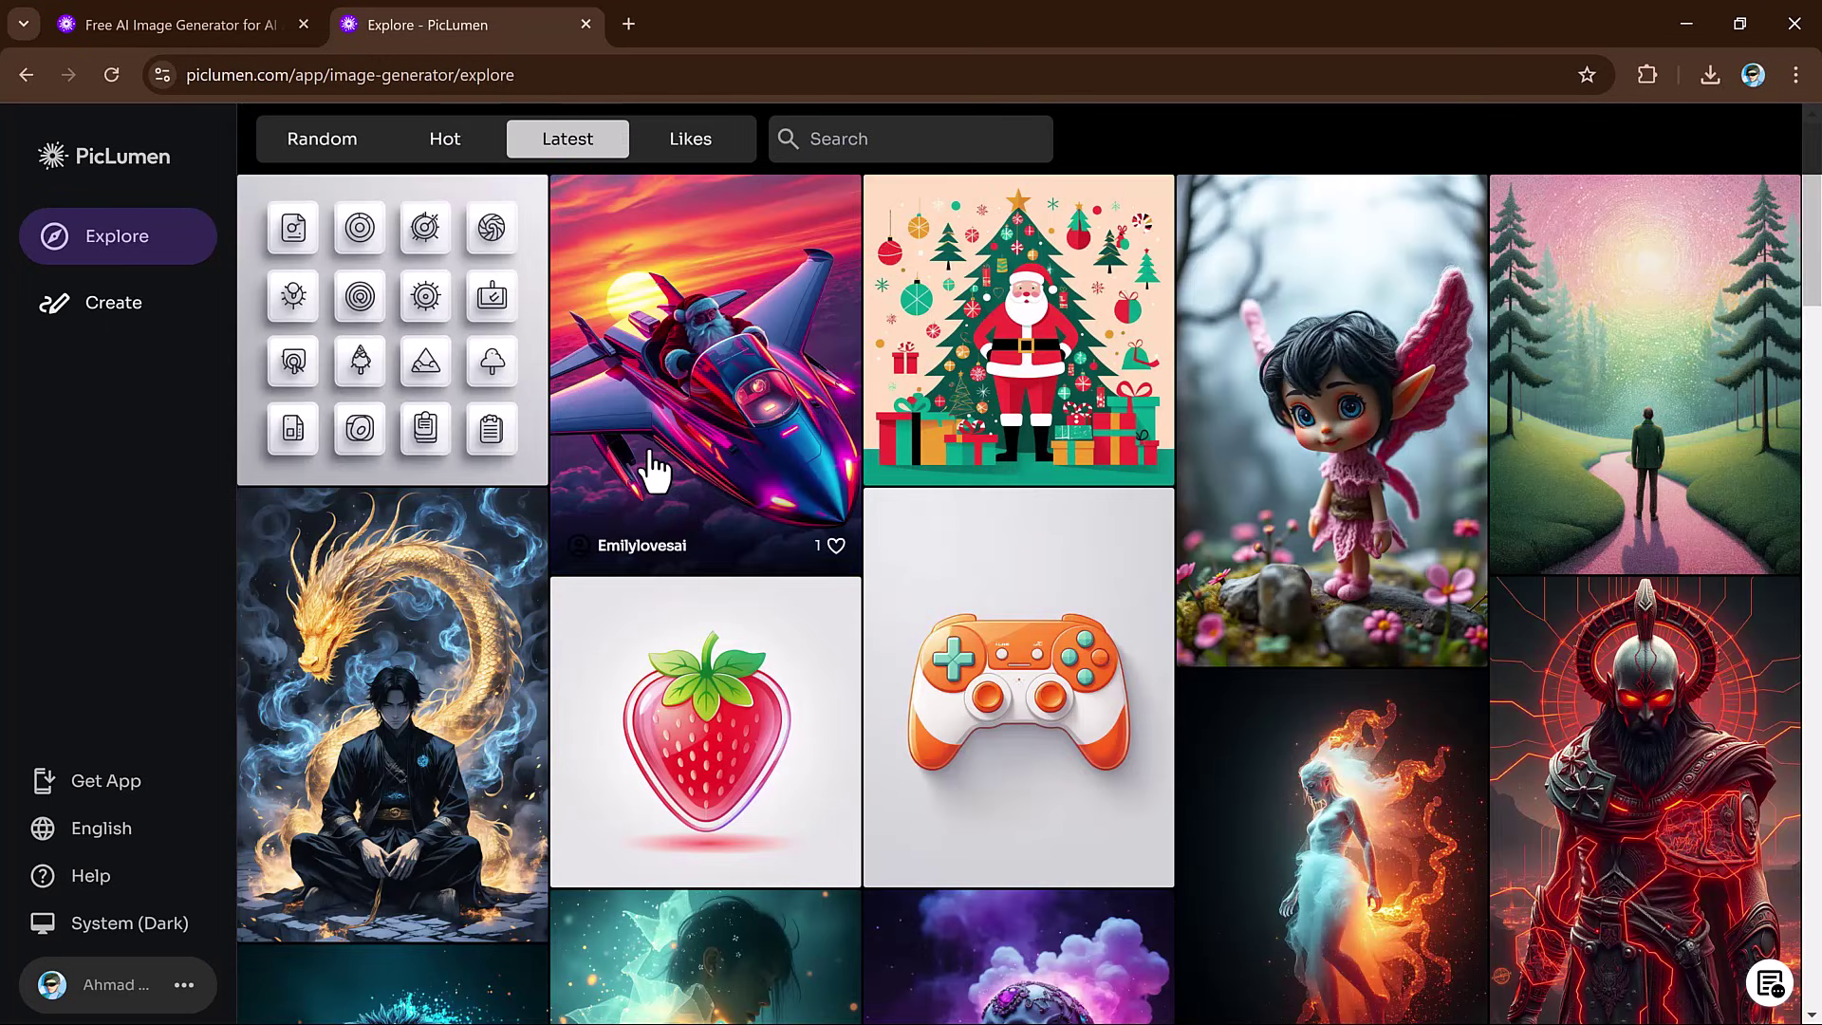
pyautogui.scroll(-3, 651, 465)
pyautogui.scroll(-2, 651, 465)
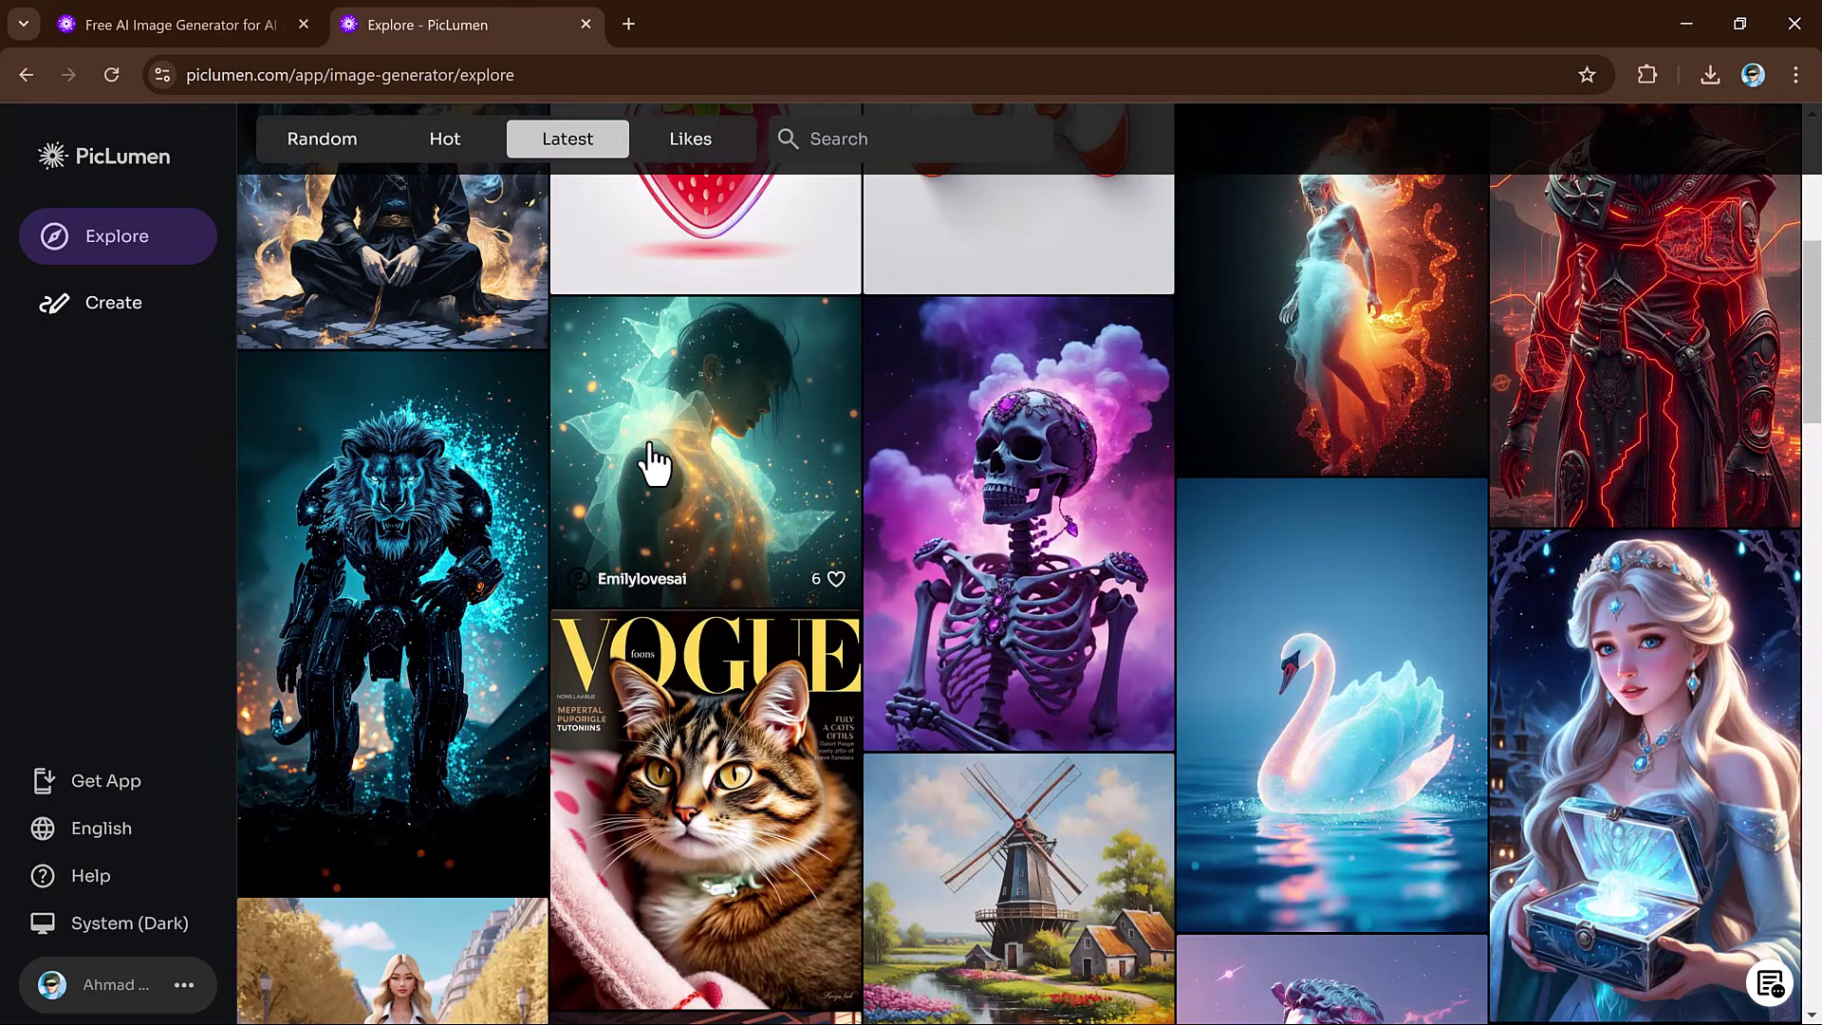
pyautogui.scroll(-5, 651, 465)
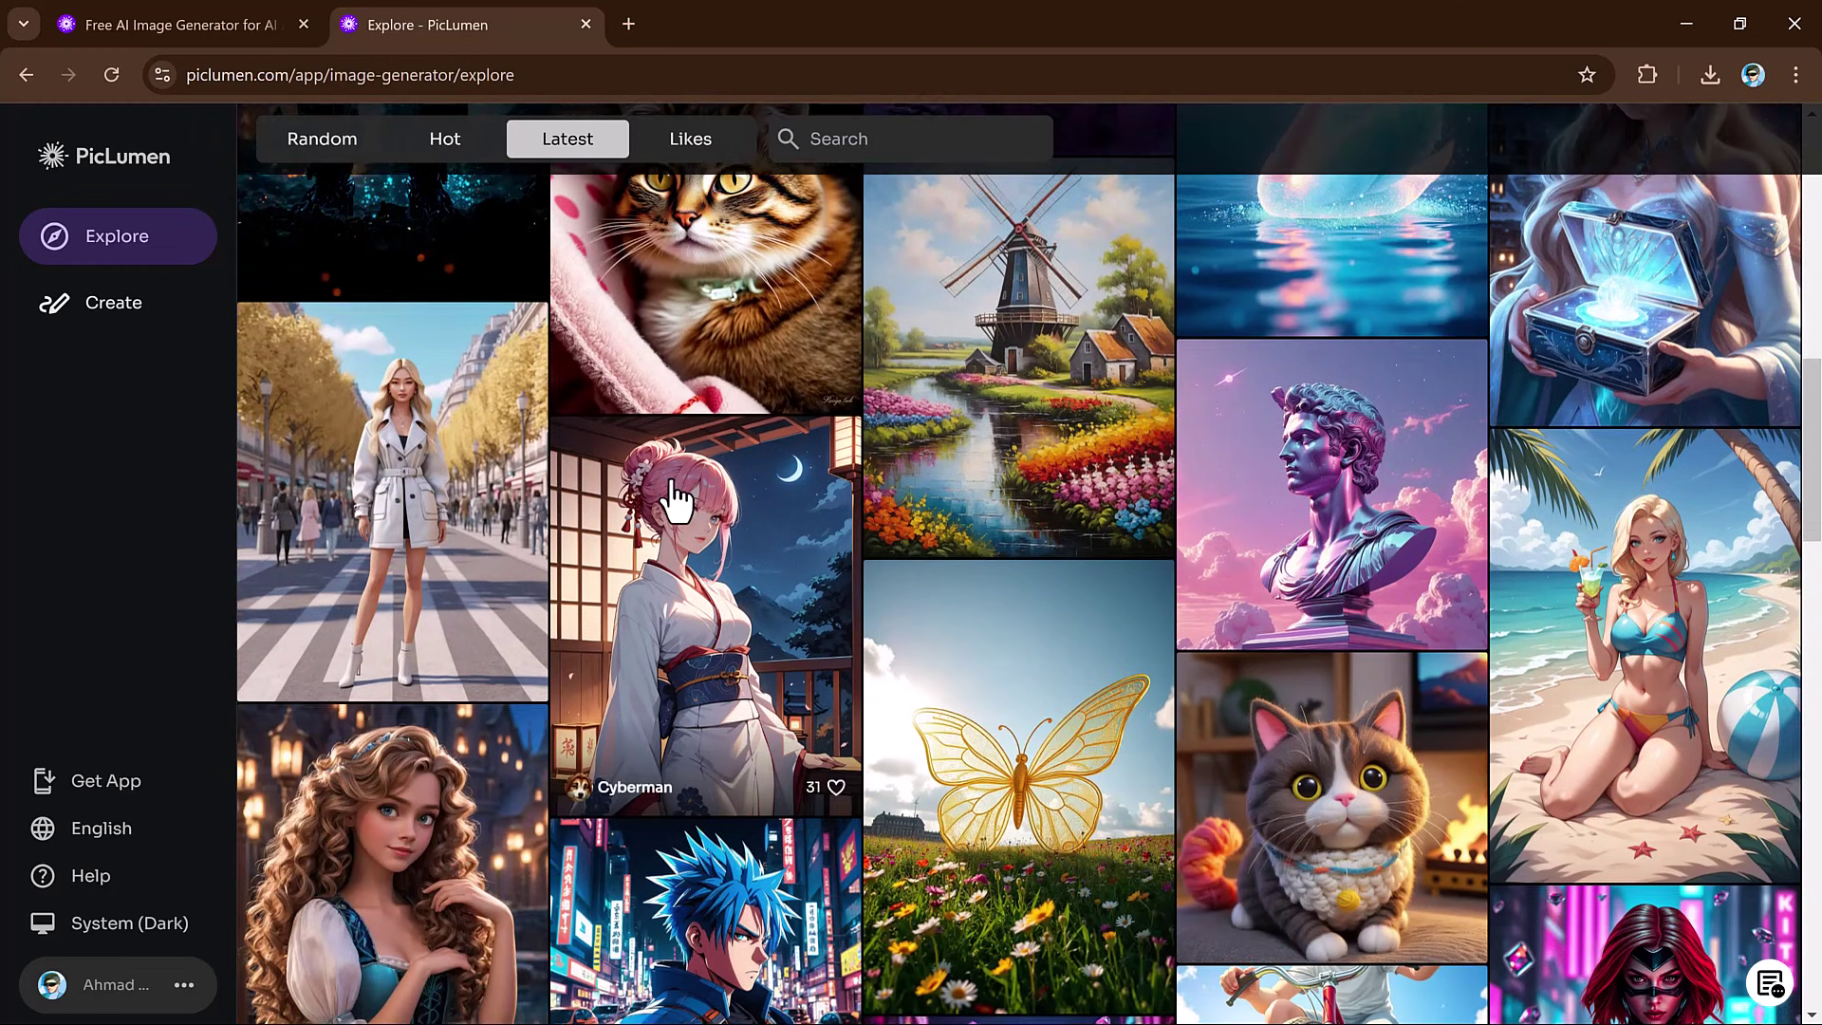
pyautogui.scroll(-2, 675, 495)
# On the Create page, keep PicLumen Realistic V2 as the model and get ready to paste a prompt
pyautogui.click(169, 304)
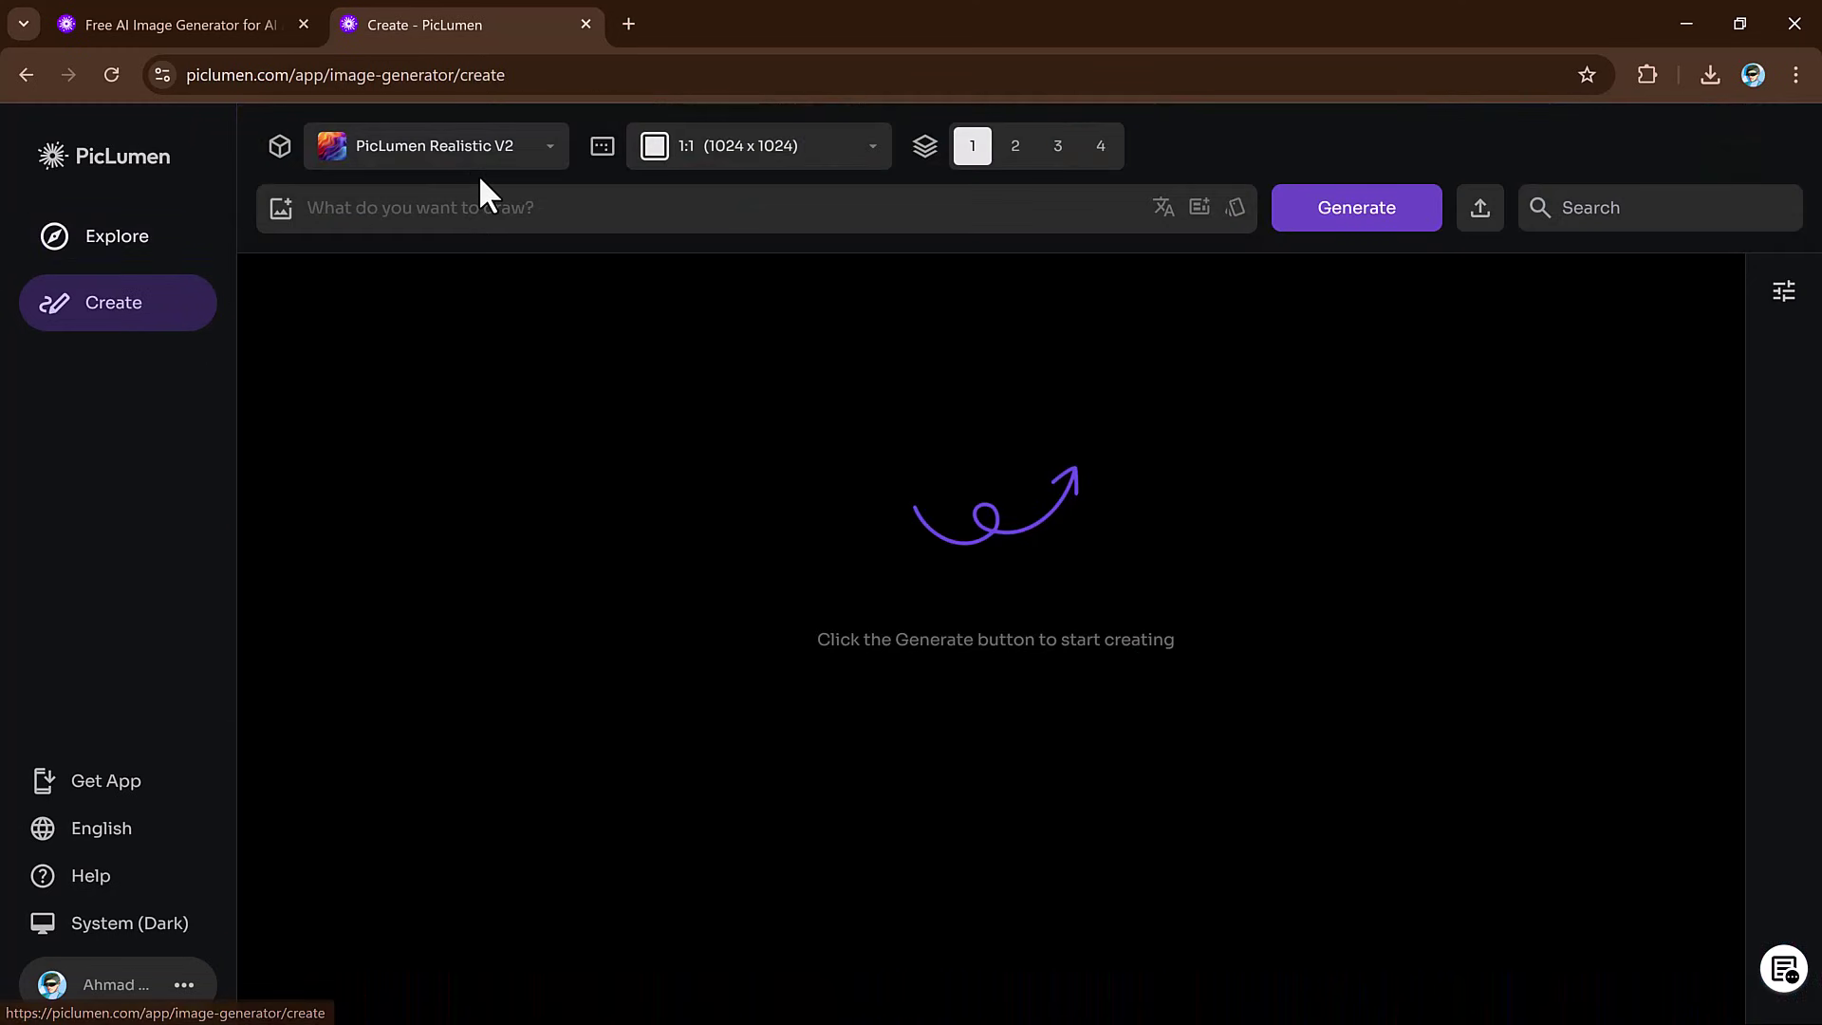
pyautogui.click(481, 207)
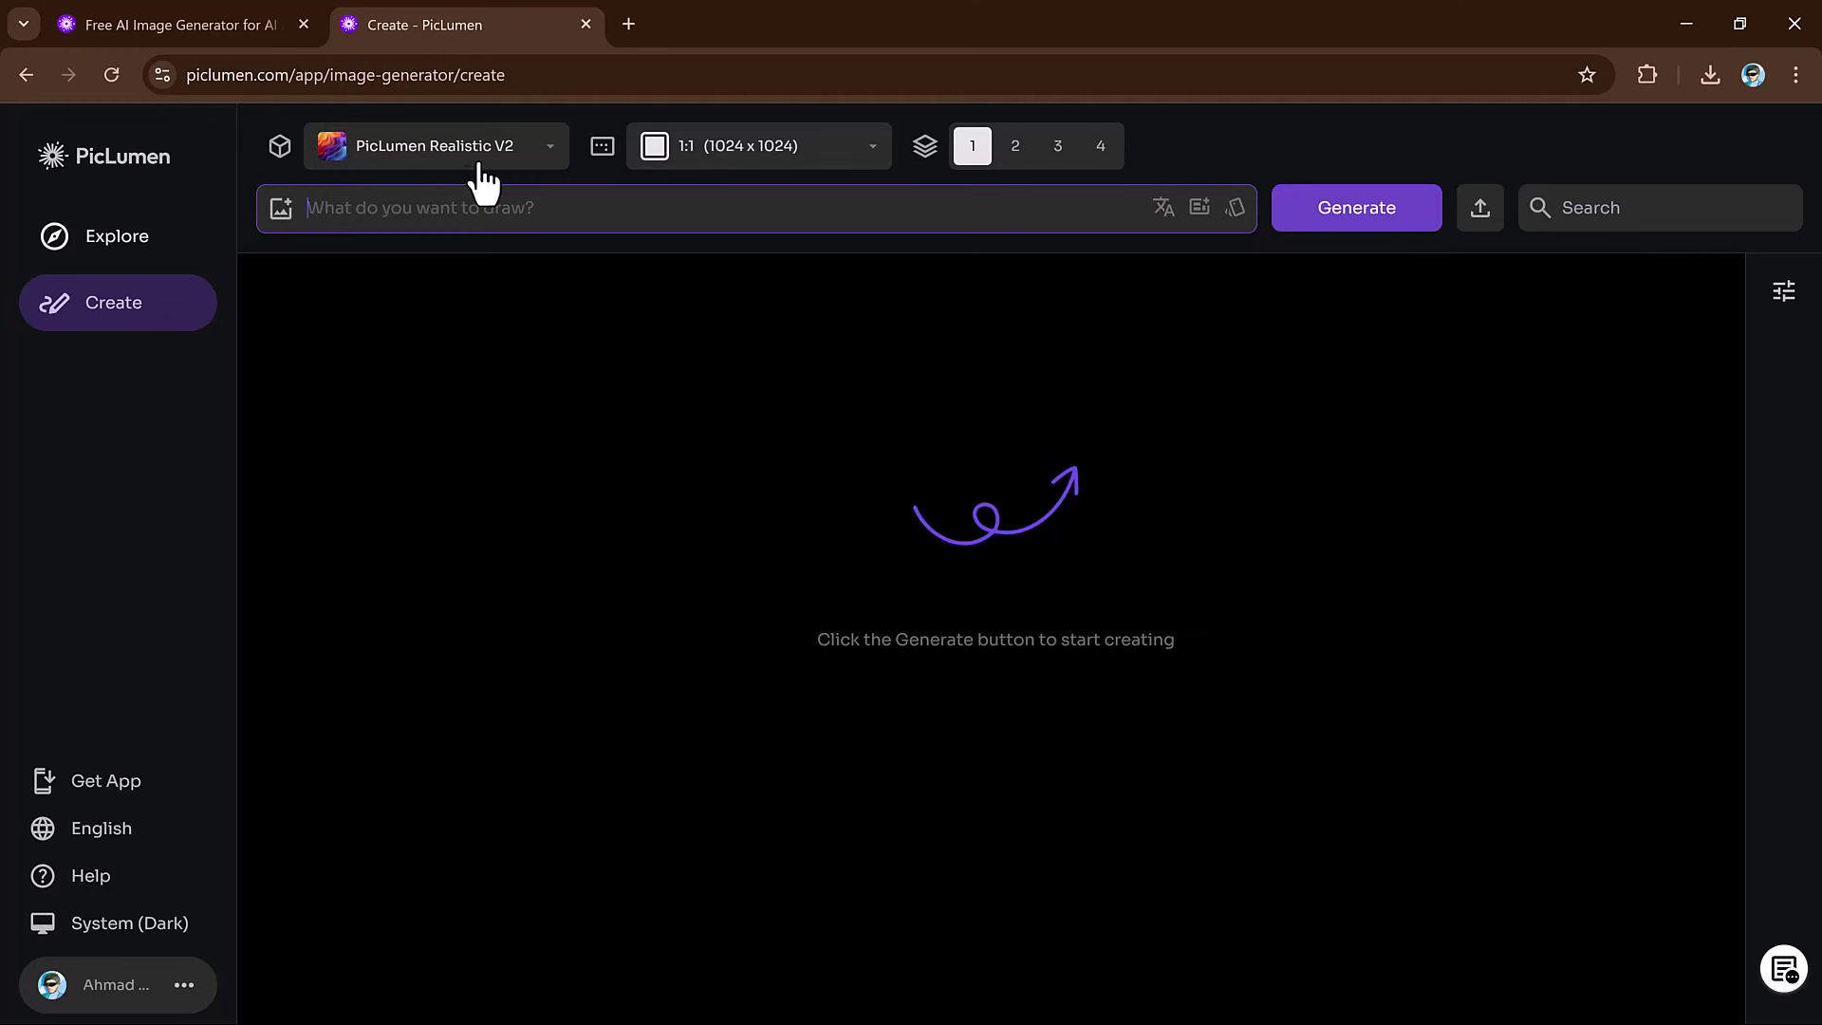
pyautogui.click(551, 149)
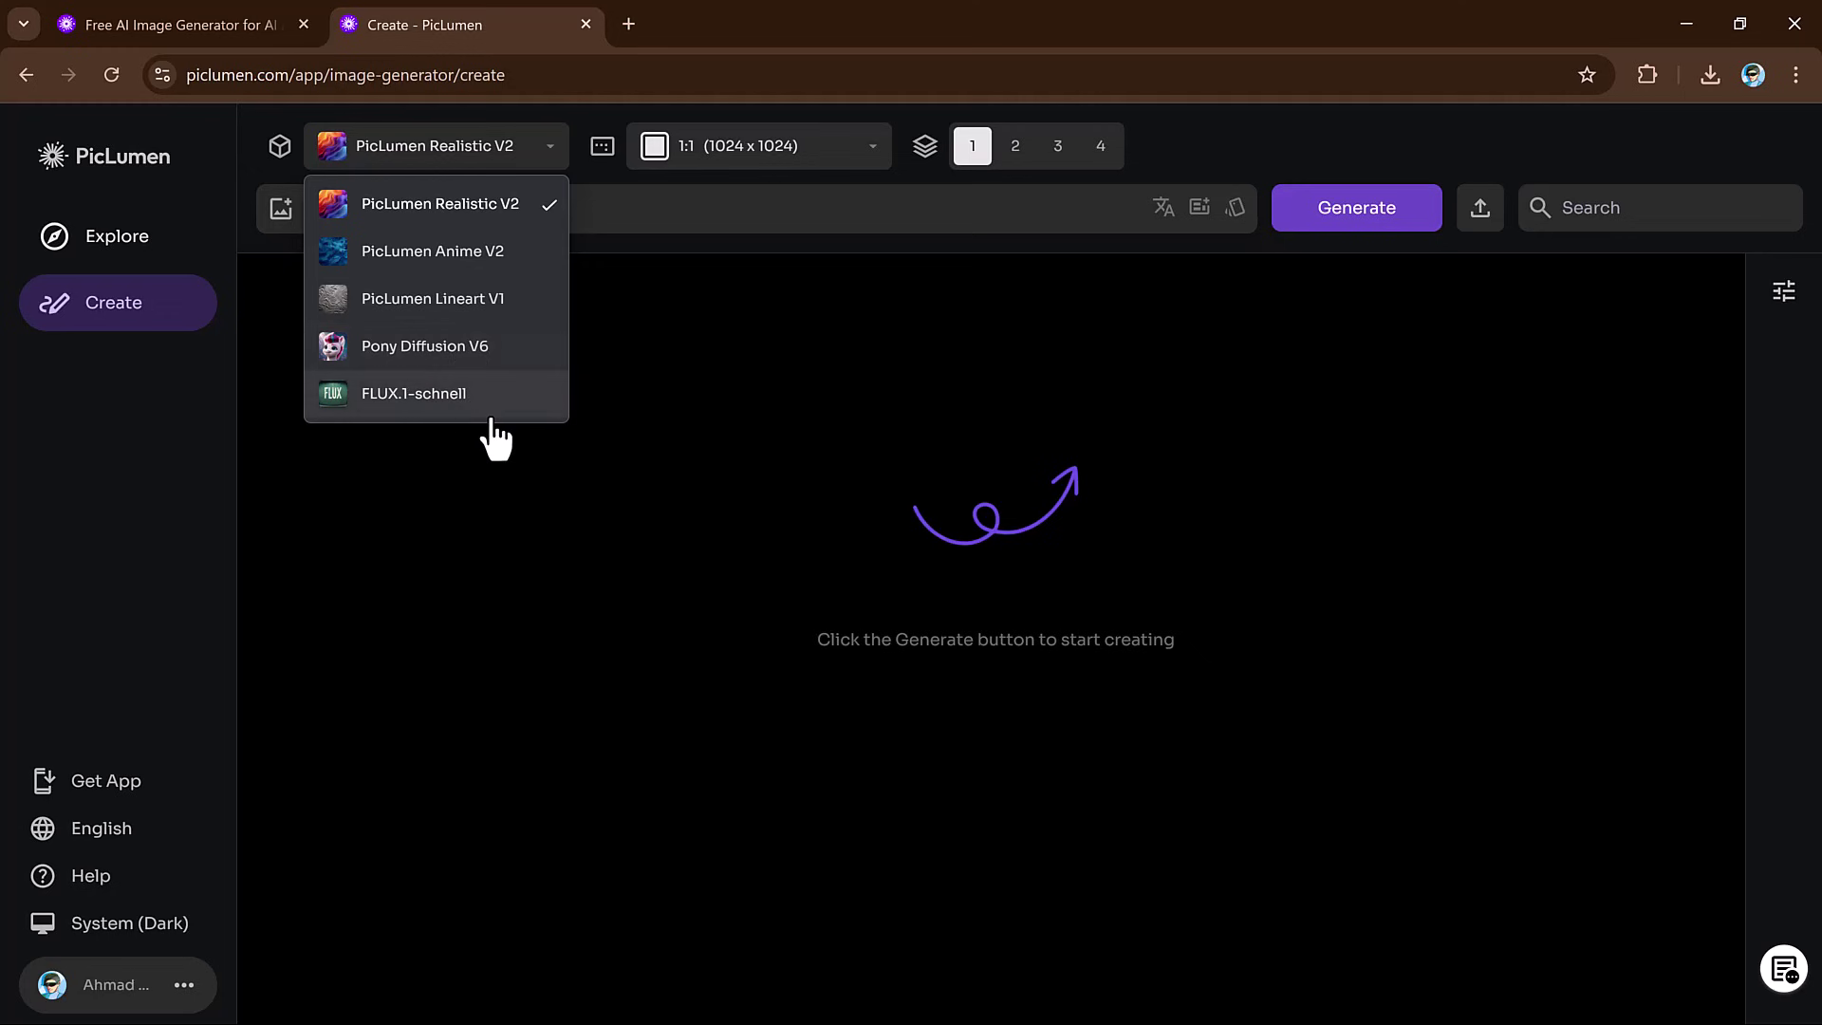
pyautogui.click(487, 222)
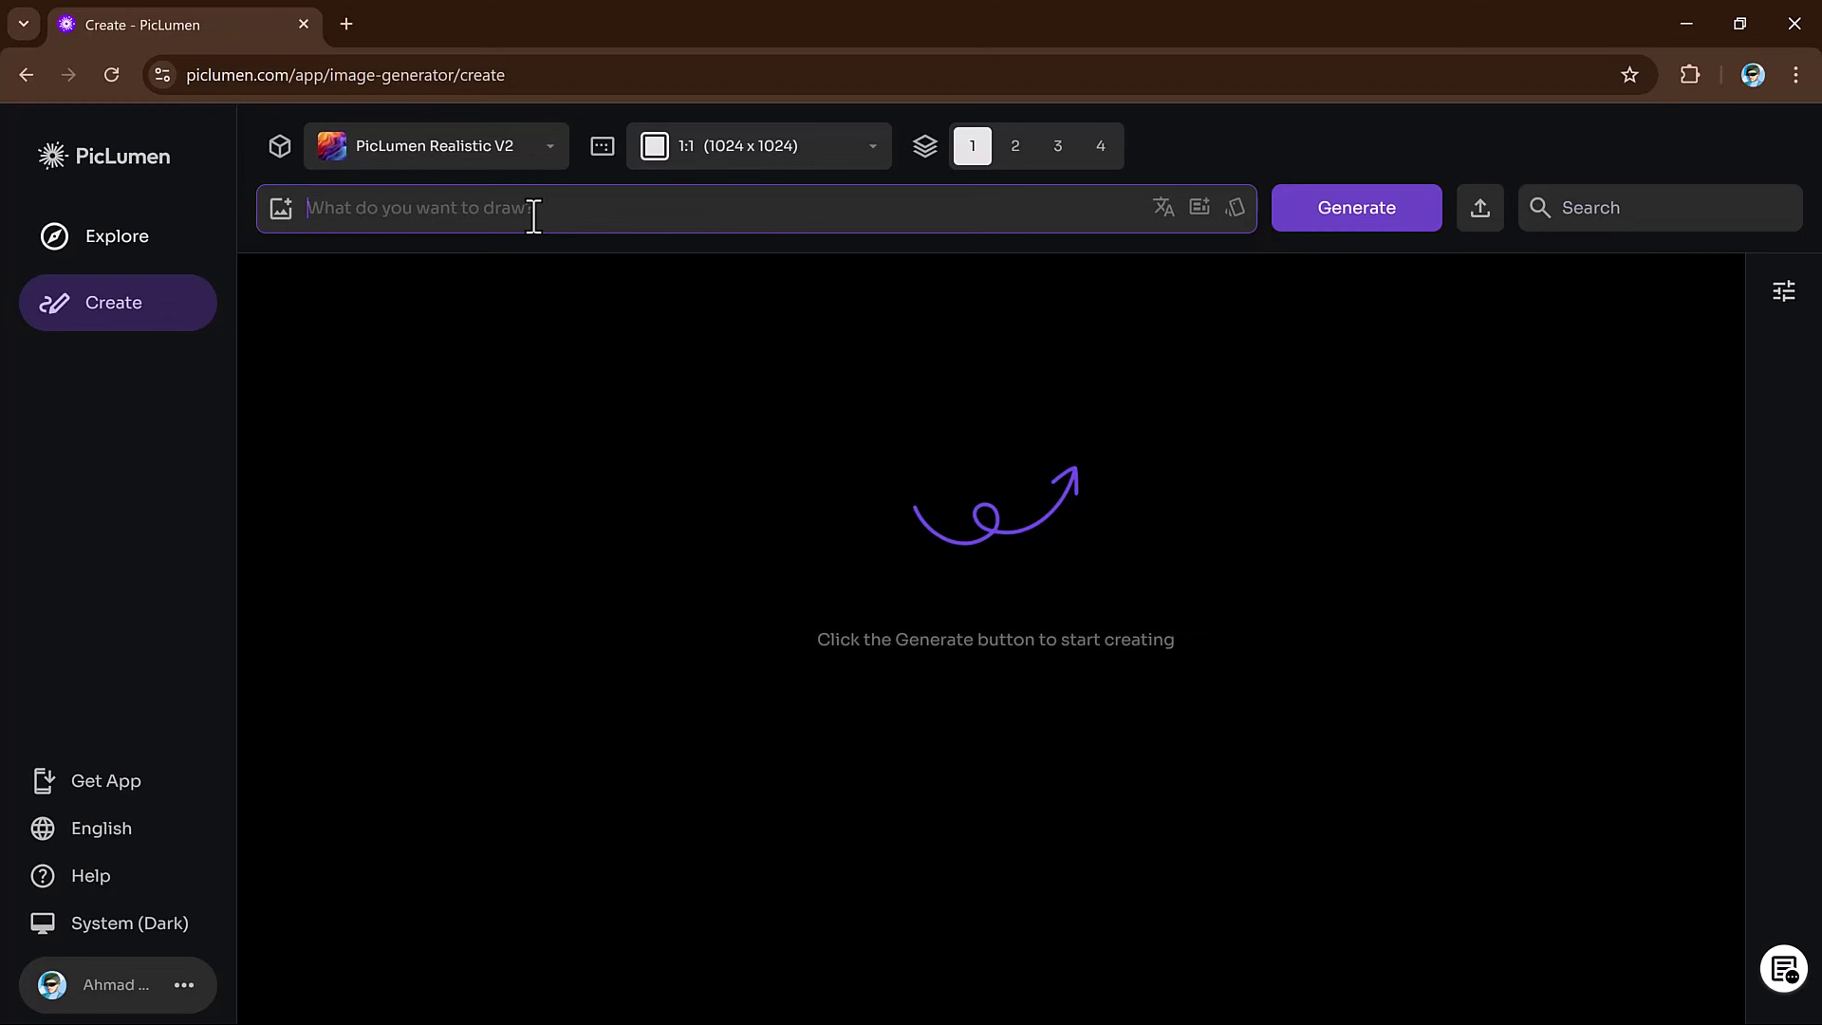
pyautogui.rightClick(534, 215)
# Paste the white-dog-in-yellow-hood prompt and set 9:16 (768 x 1344) output with 3 images
pyautogui.click(605, 484)
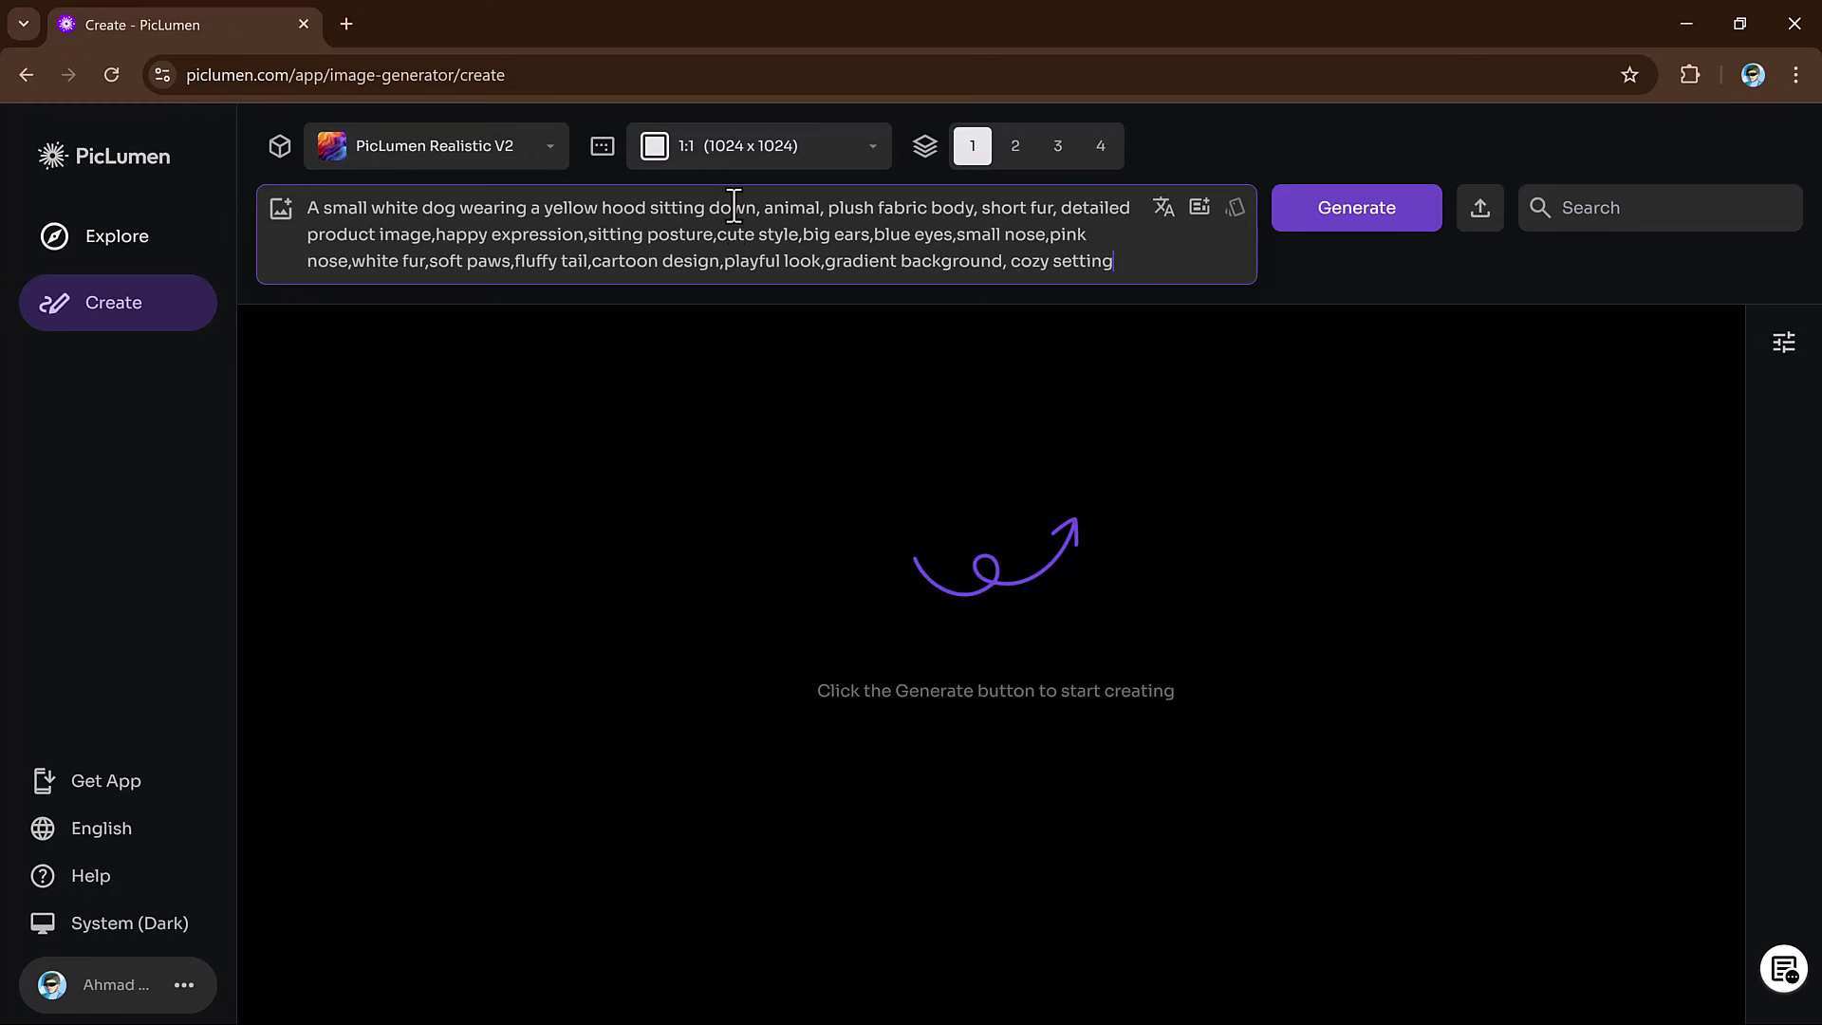
pyautogui.click(767, 152)
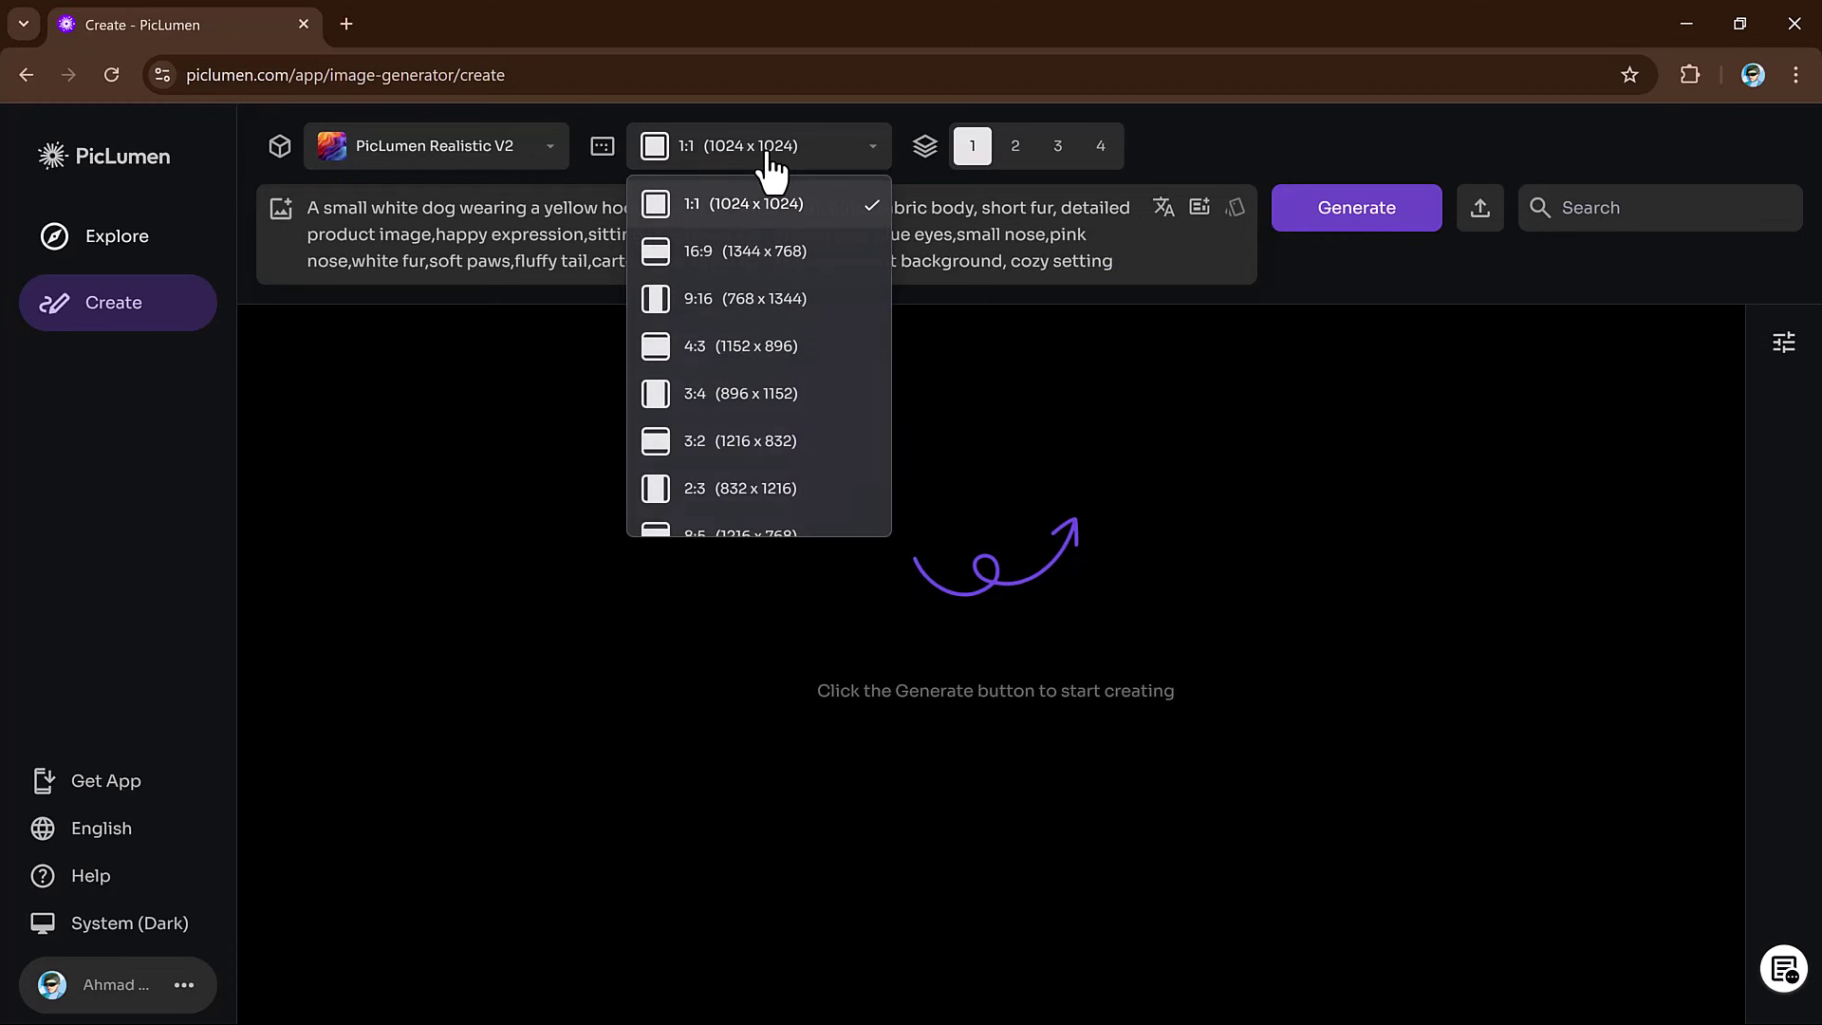
pyautogui.click(718, 301)
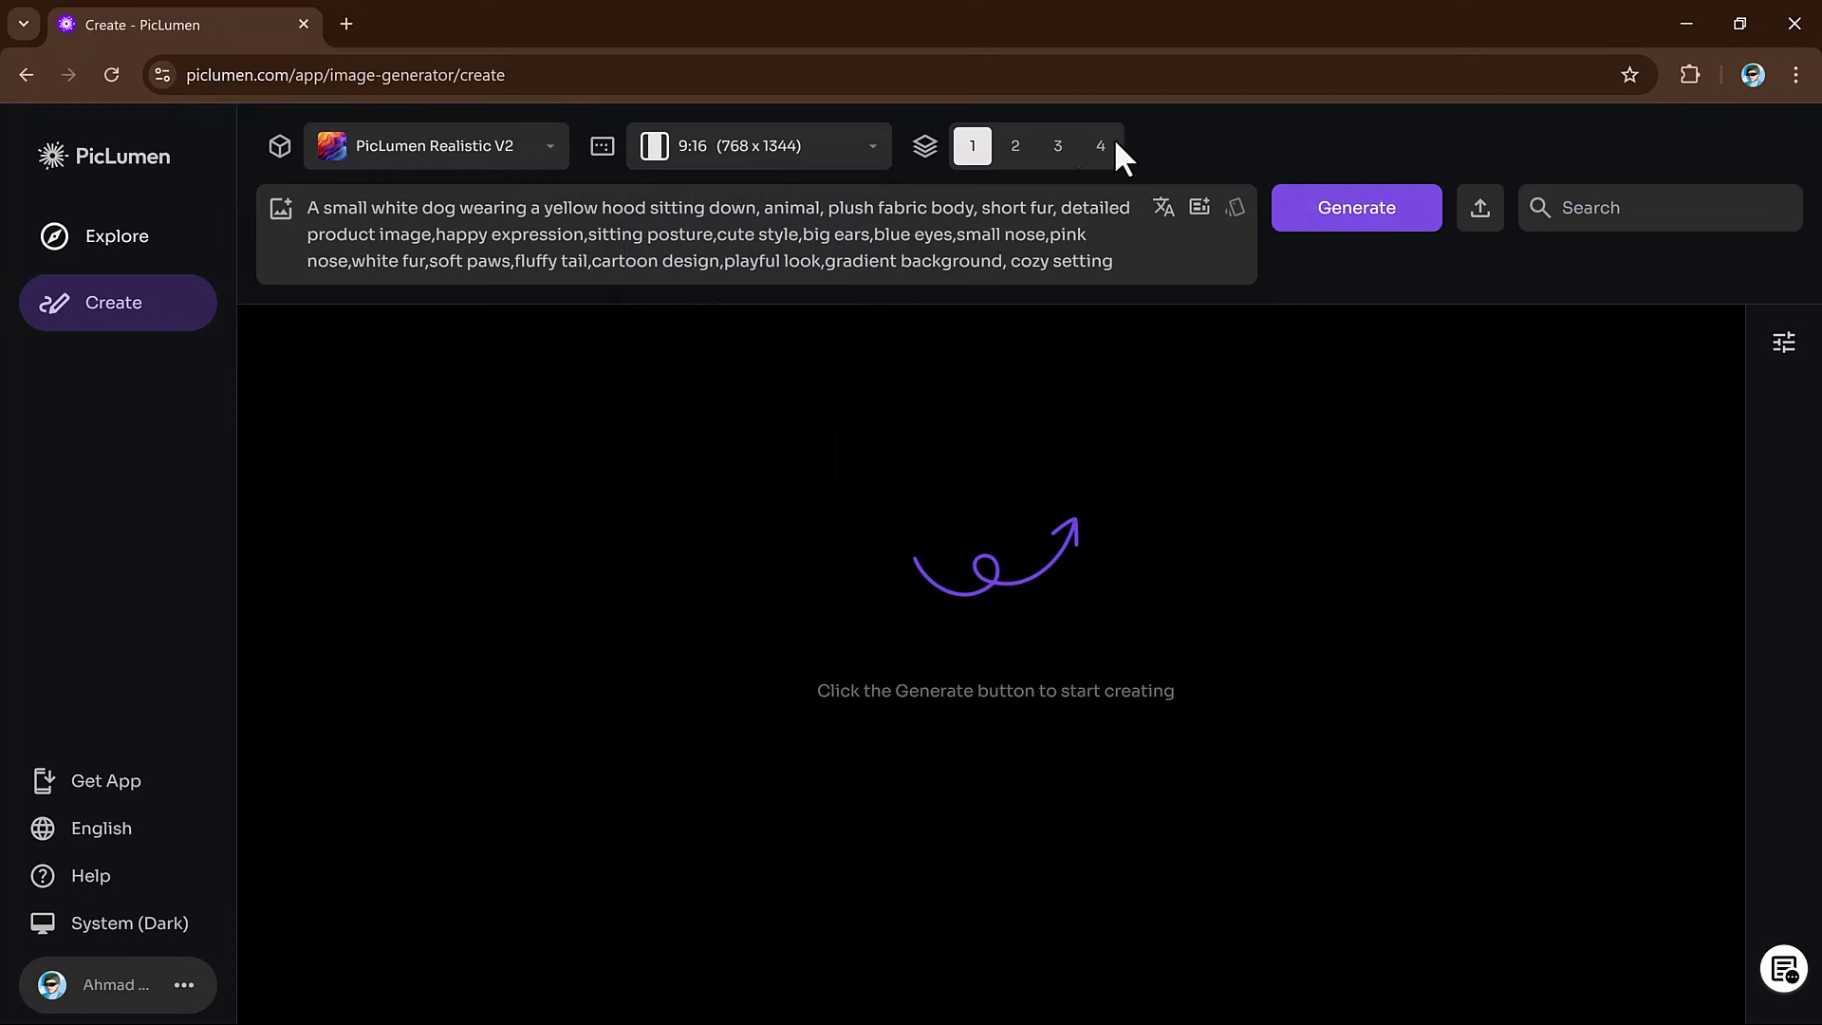
pyautogui.click(1059, 150)
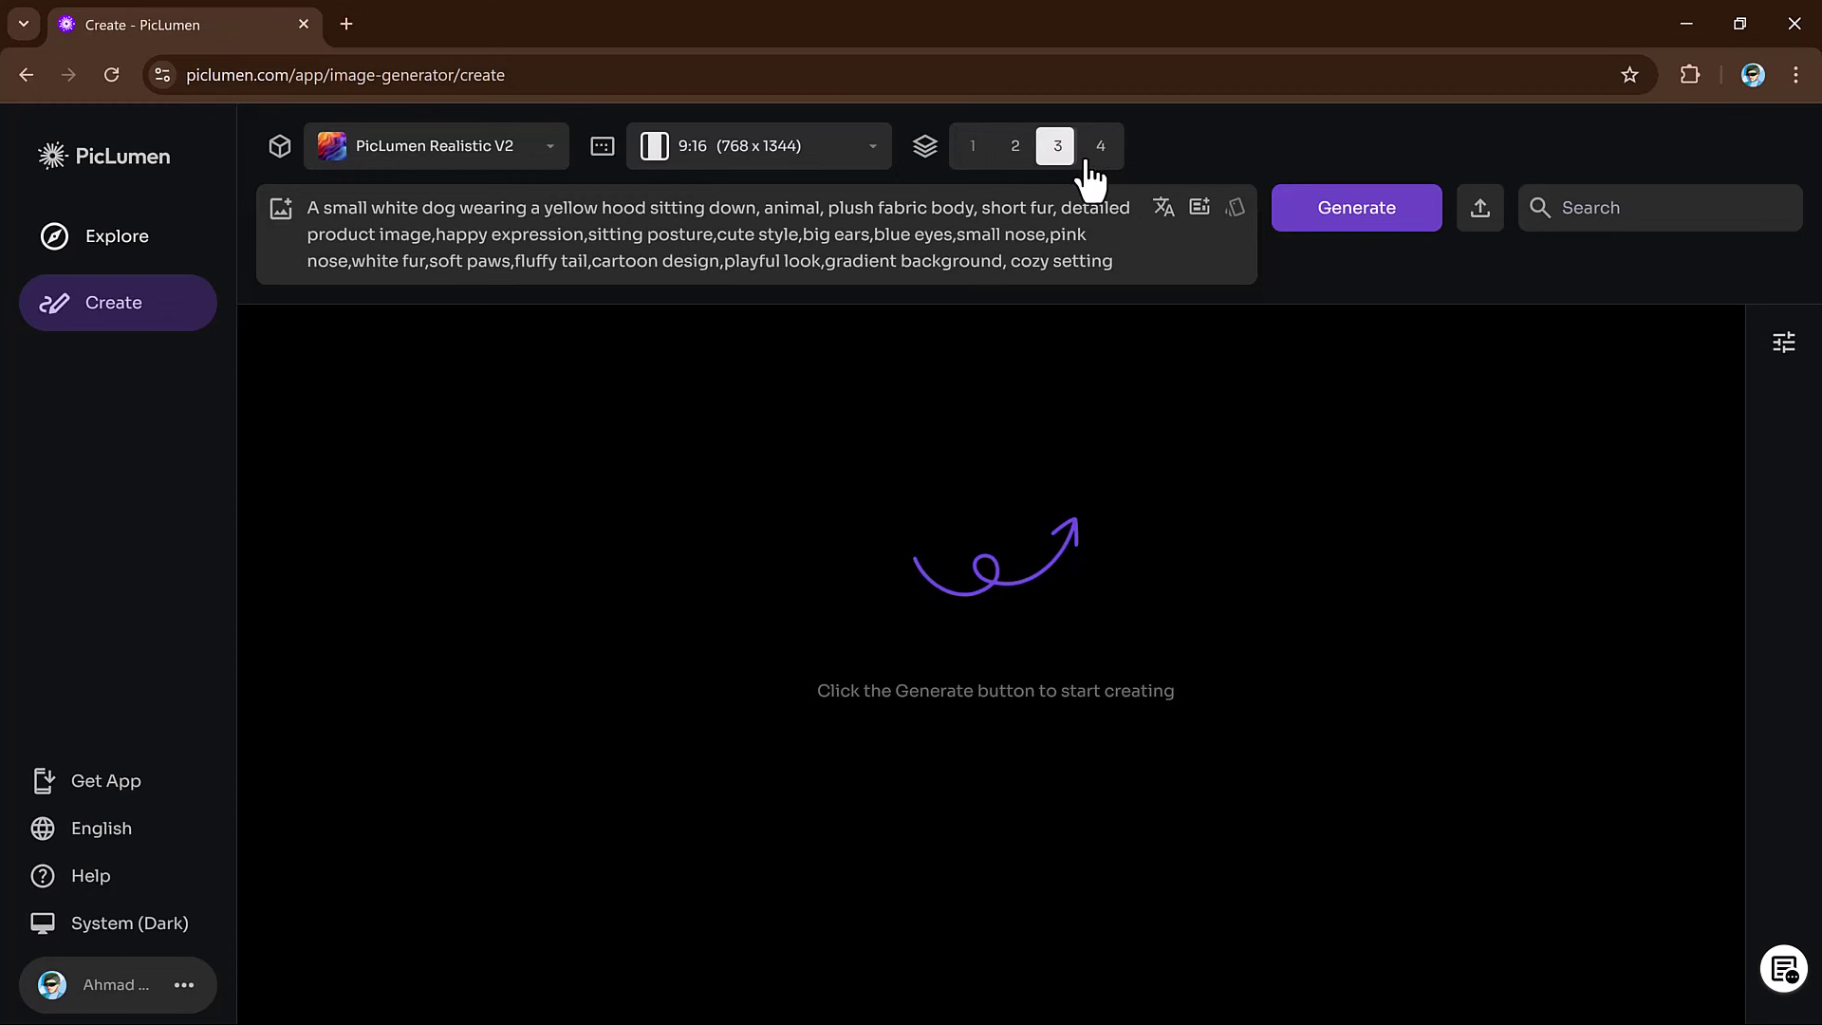
# Generate the three dog images, then view and close the first image's details
pyautogui.click(1324, 217)
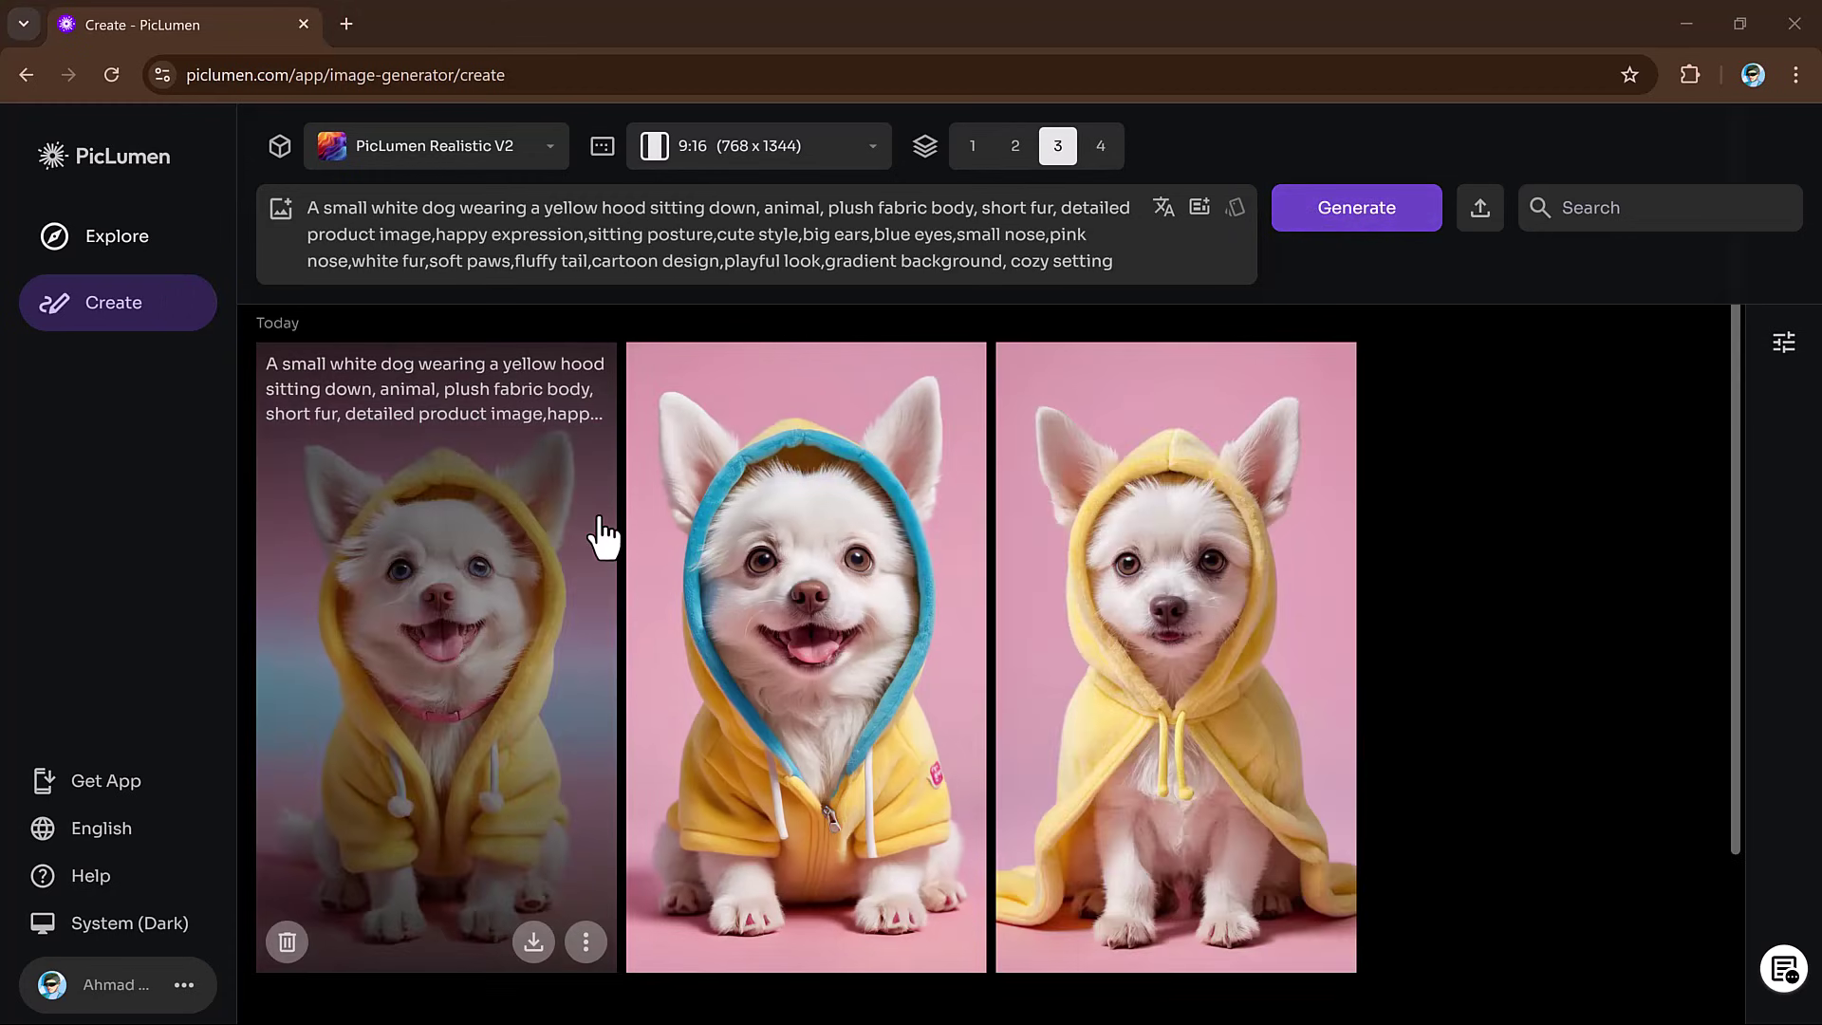
pyautogui.click(484, 608)
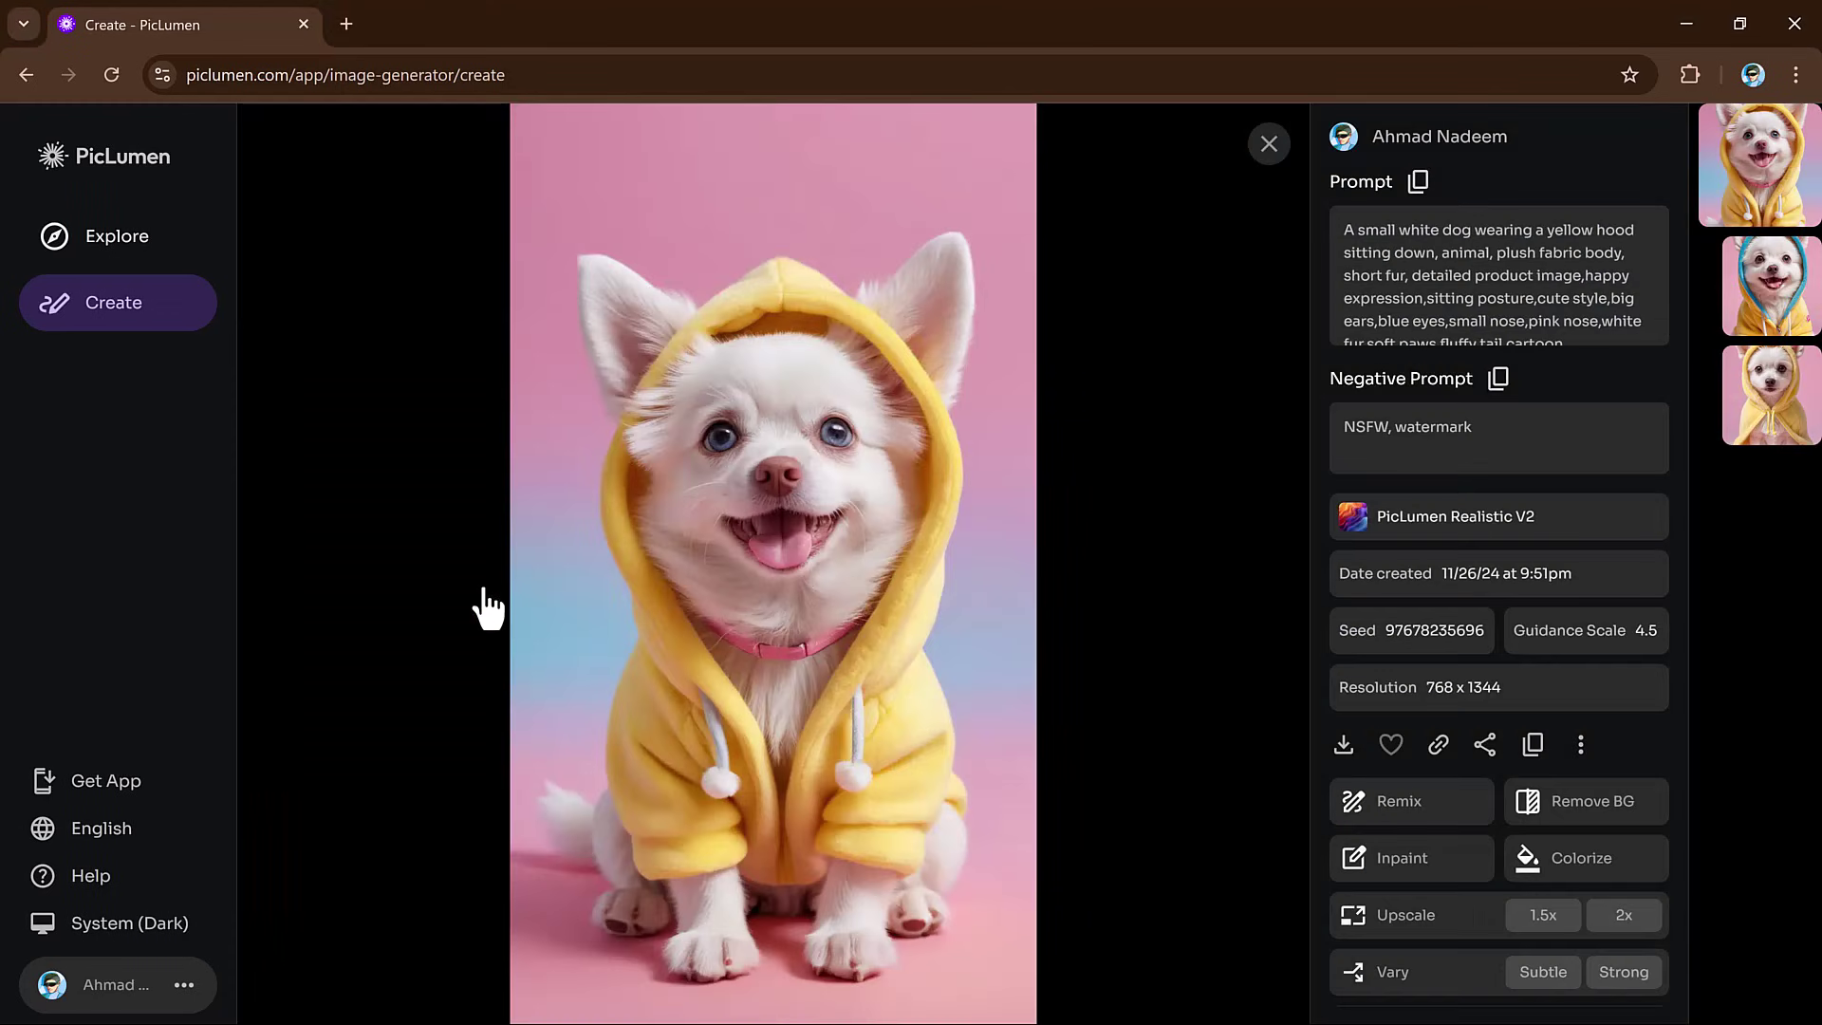
pyautogui.click(1106, 612)
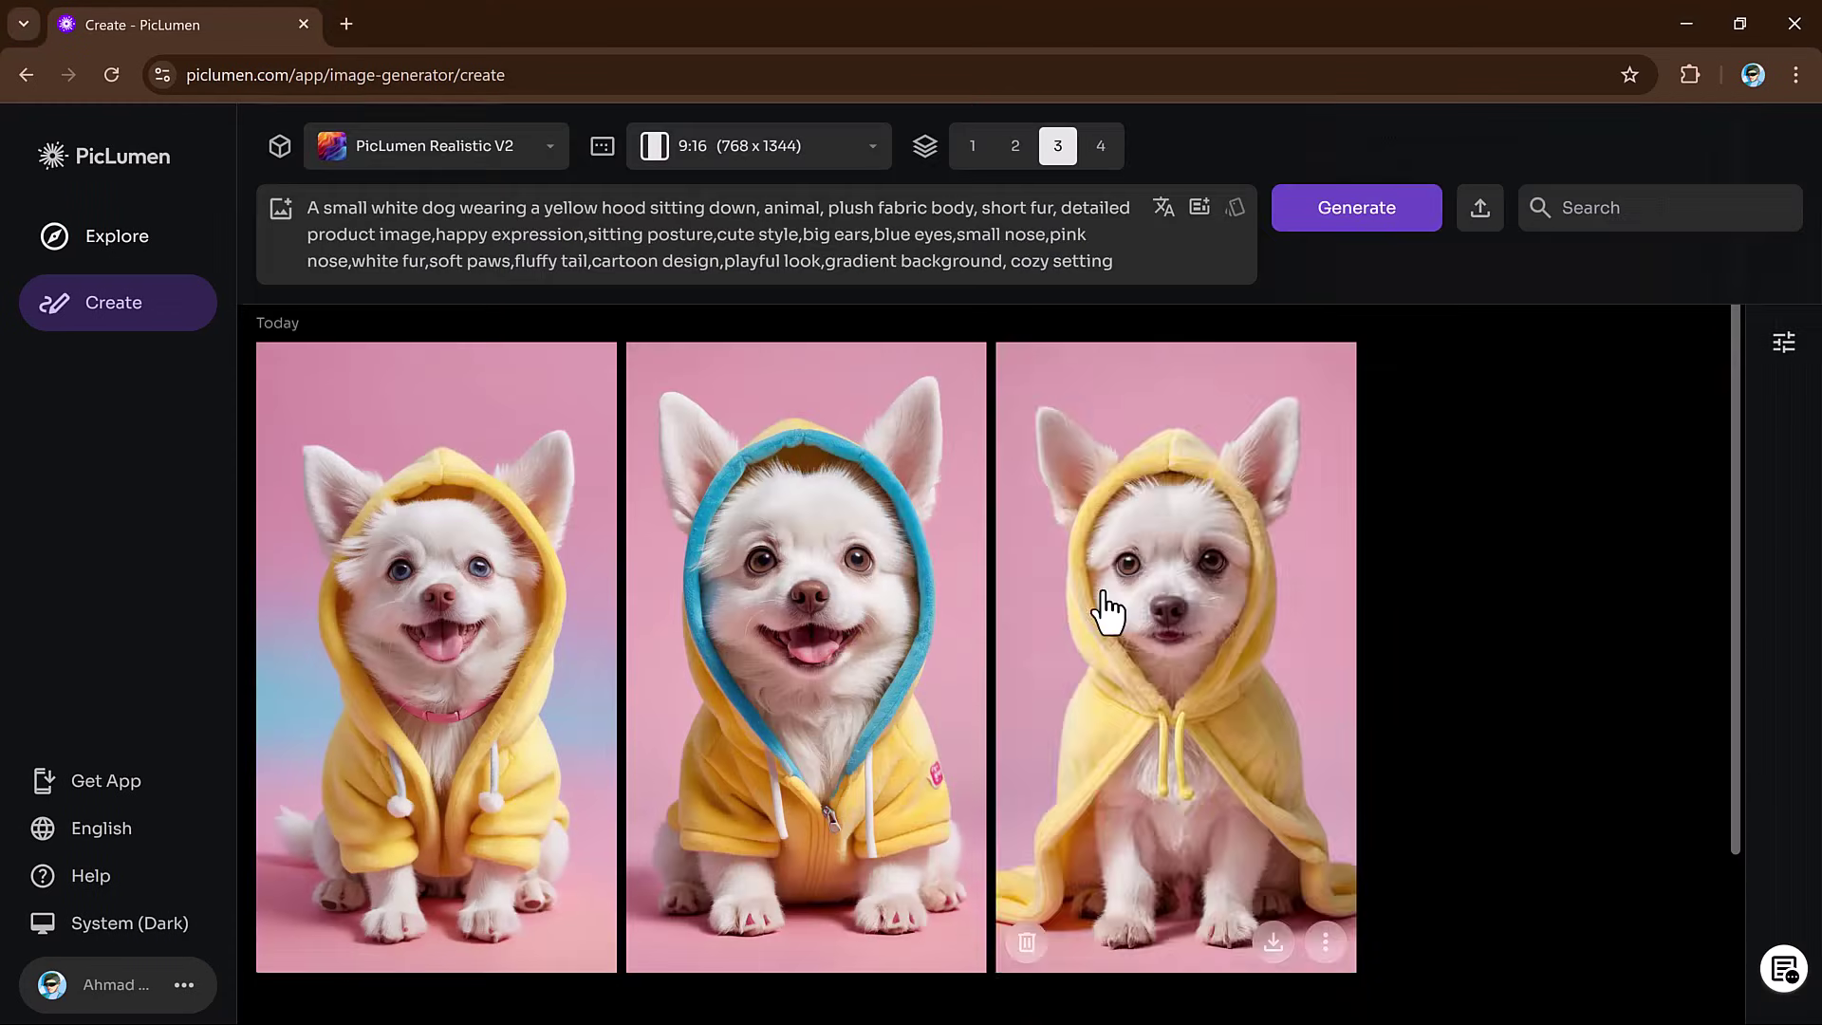
# Switch to PicLumen Anime V2, replace the prompt with the gray-sweatshirt blind box boy, and generate
pyautogui.click(435, 145)
pyautogui.click(459, 252)
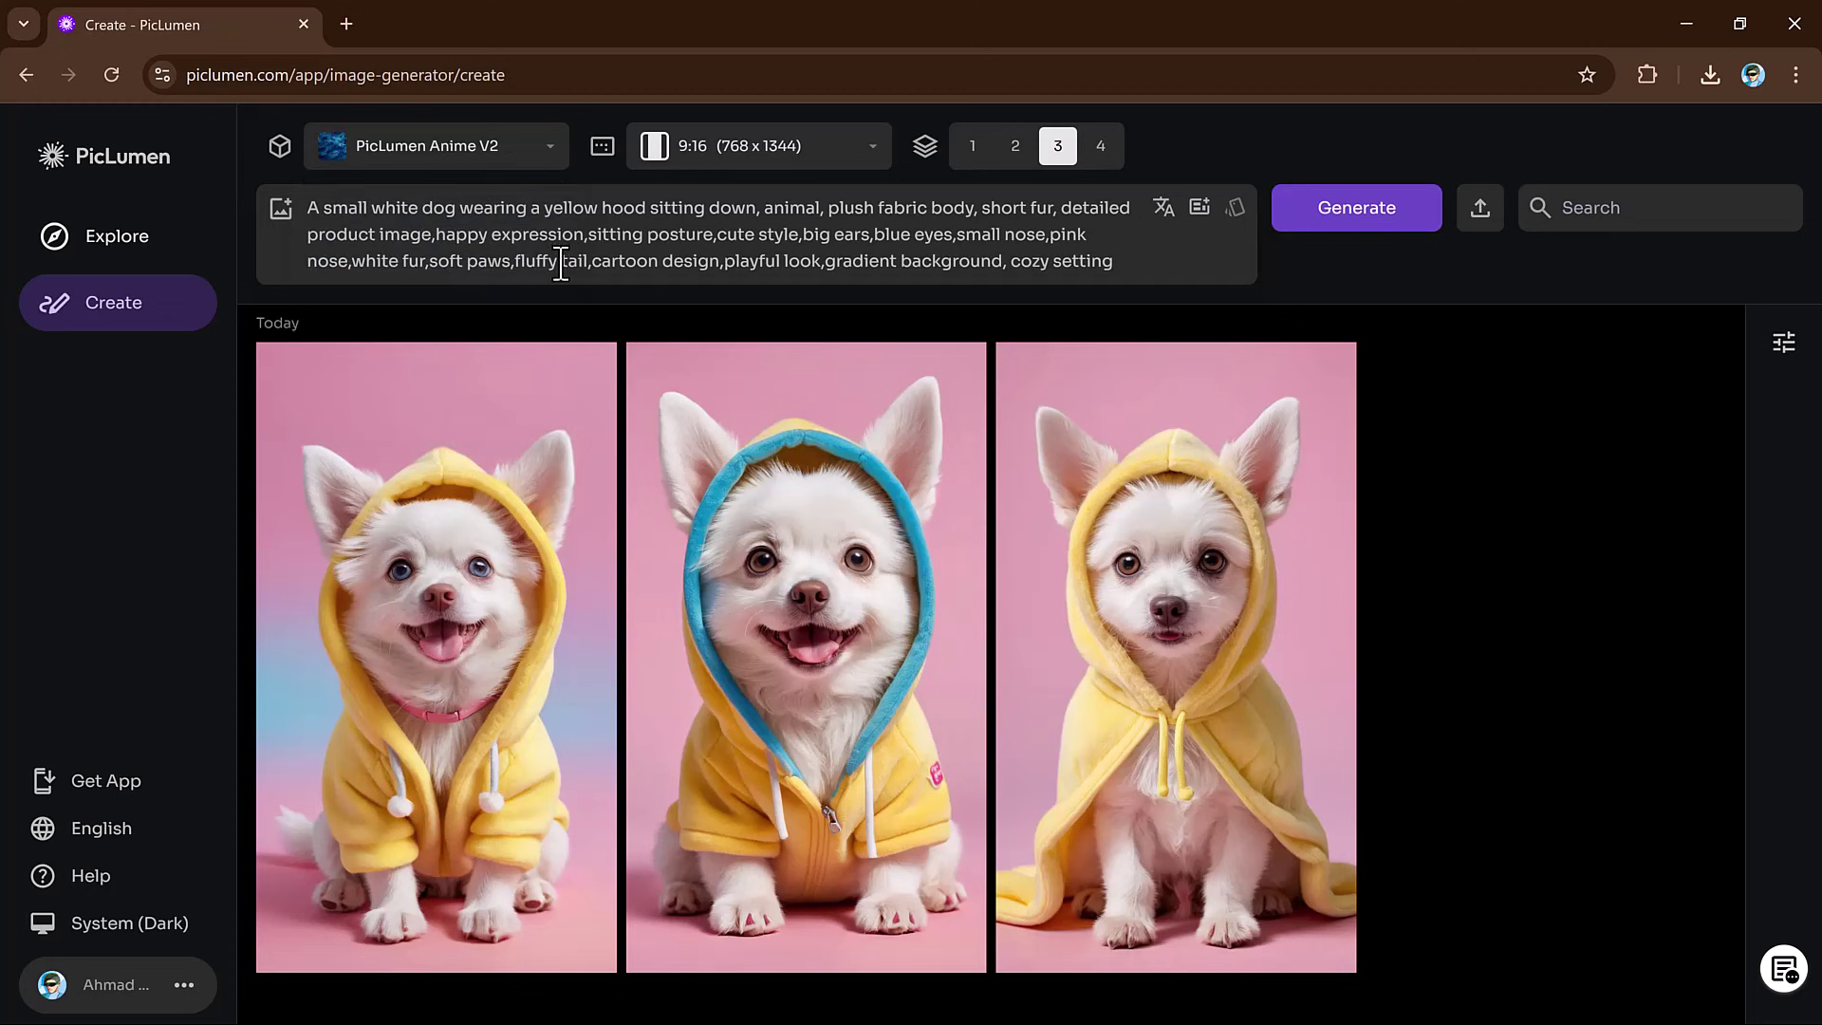
pyautogui.moveTo(1112, 266); pyautogui.dragTo(304, 207)
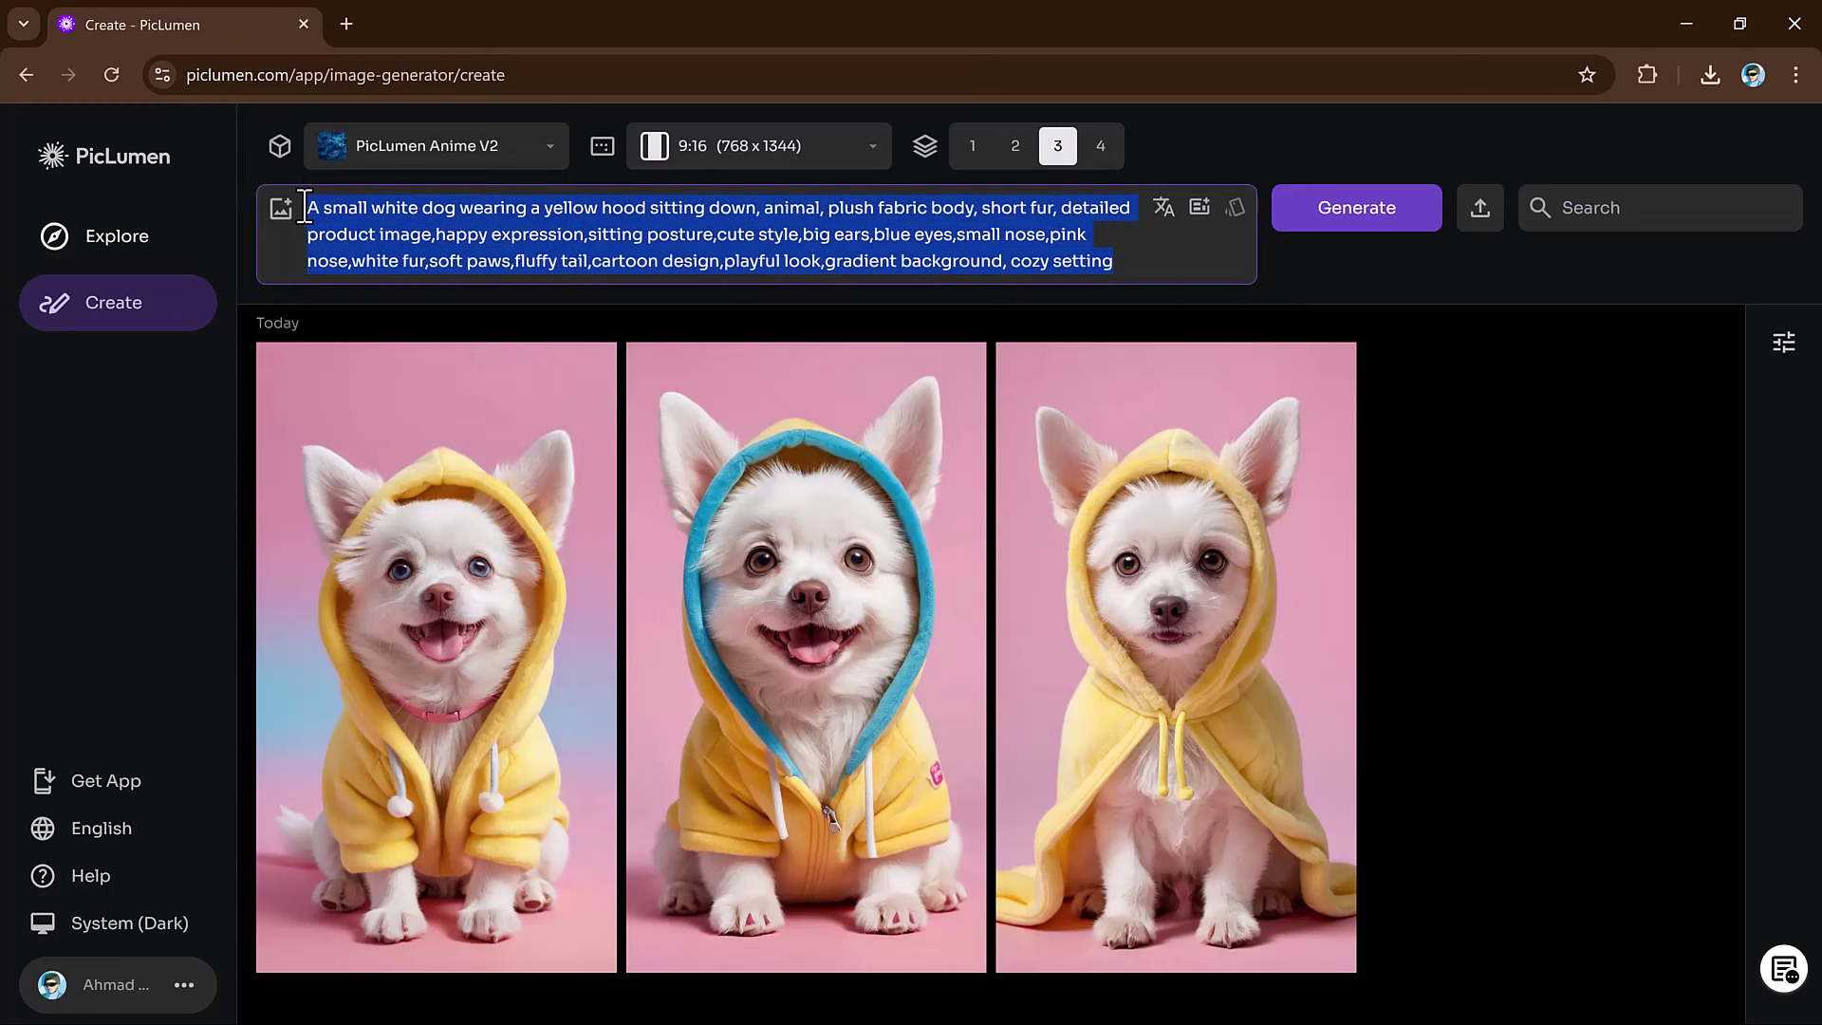
pyautogui.press('BackSpace')
pyautogui.rightClick(465, 204)
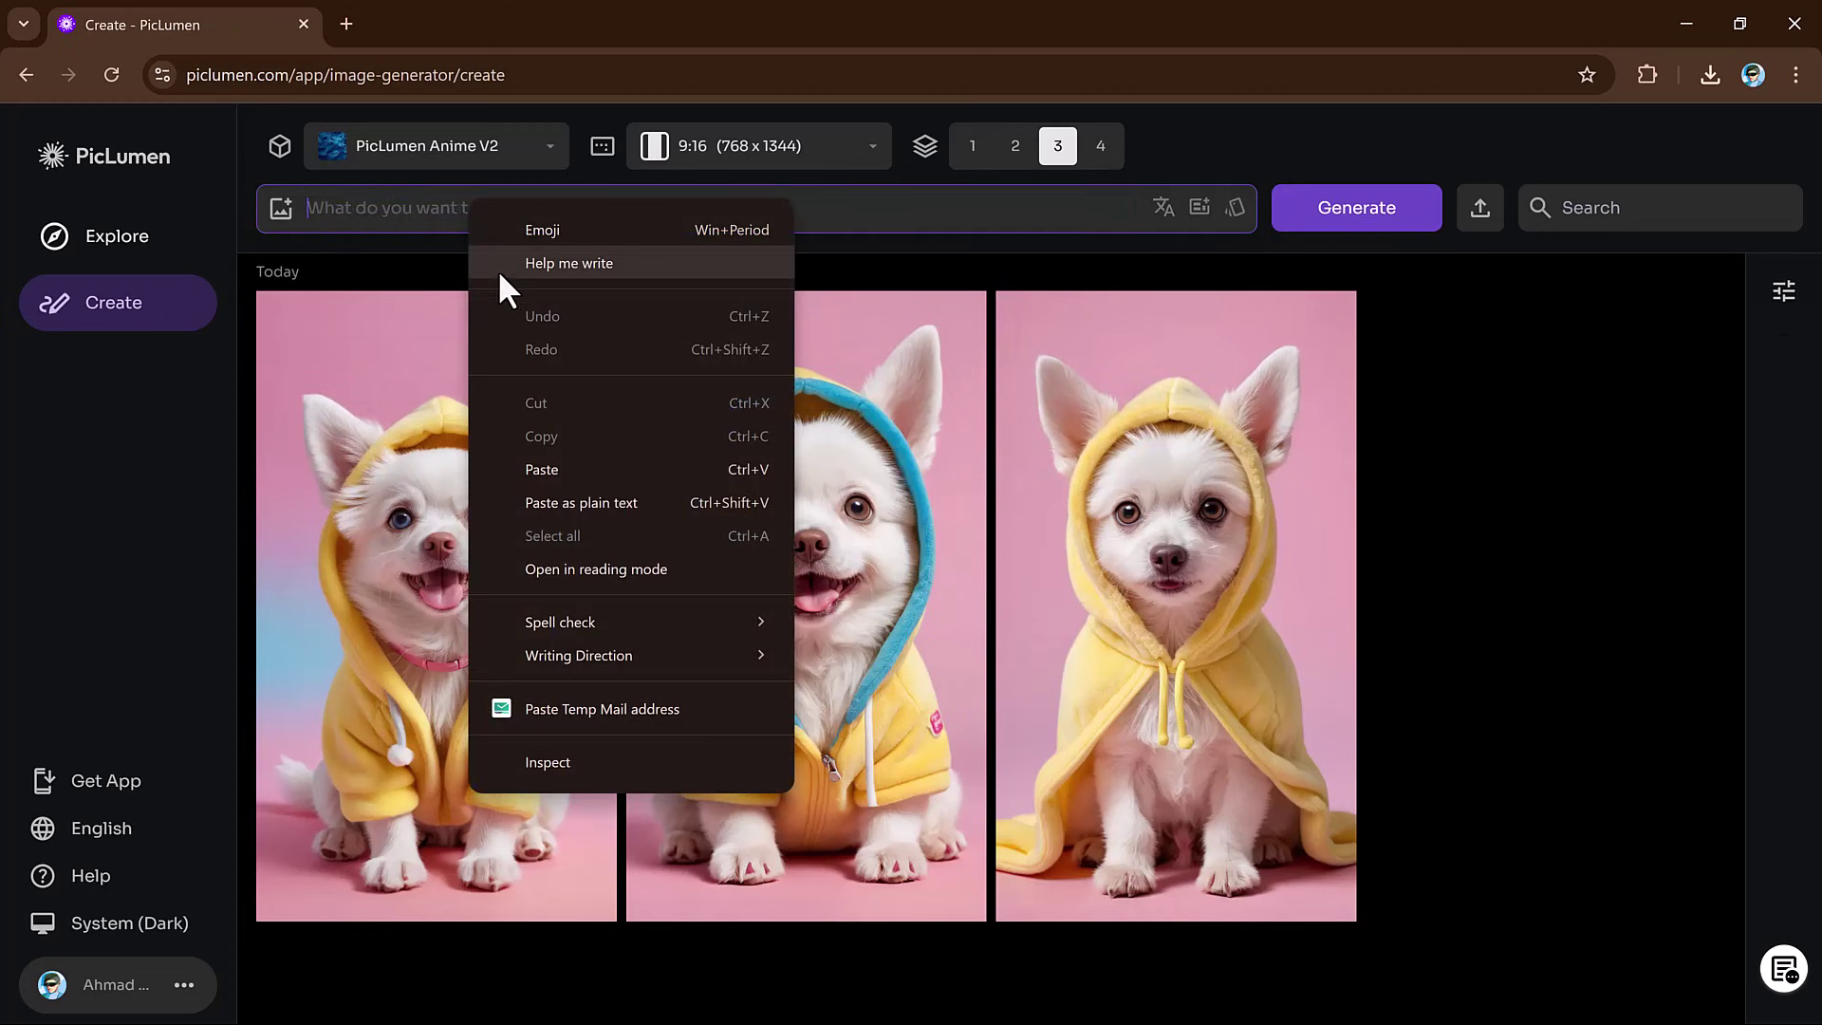
pyautogui.click(549, 458)
pyautogui.write('blind box toy, full body, A high transparent resin toy，3d，C4D，A little boy wearing a gray sweatshirt, gray cargo shorts, white stockings and white canvas shoes, a black knitted hat, and big earrings, a black, white and gray color scheme,stylish, artistic, and Isolated against a white background, vivid facial expressions, maintains consistency and unity, 8K, best quality')
pyautogui.click(1355, 215)
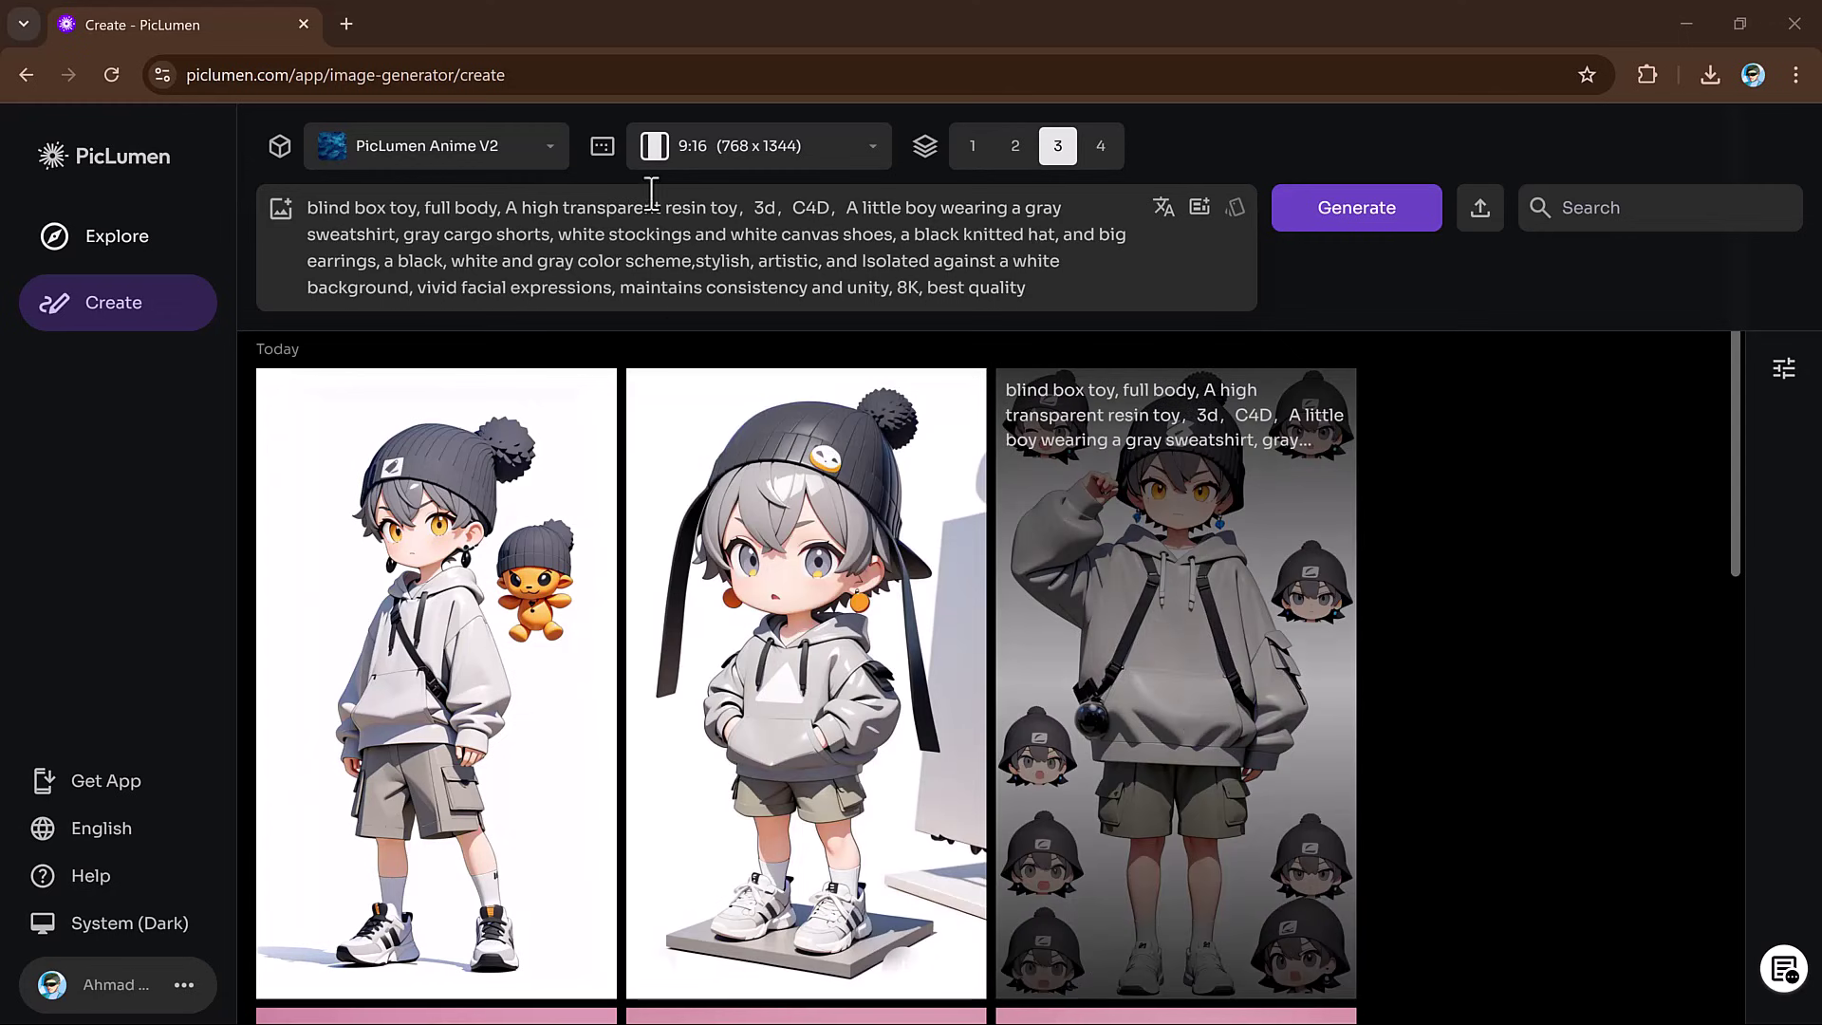
# Generate two line-art images of the blind box boy with PicLumen Lineart V1 and image count 2
pyautogui.click(496, 157)
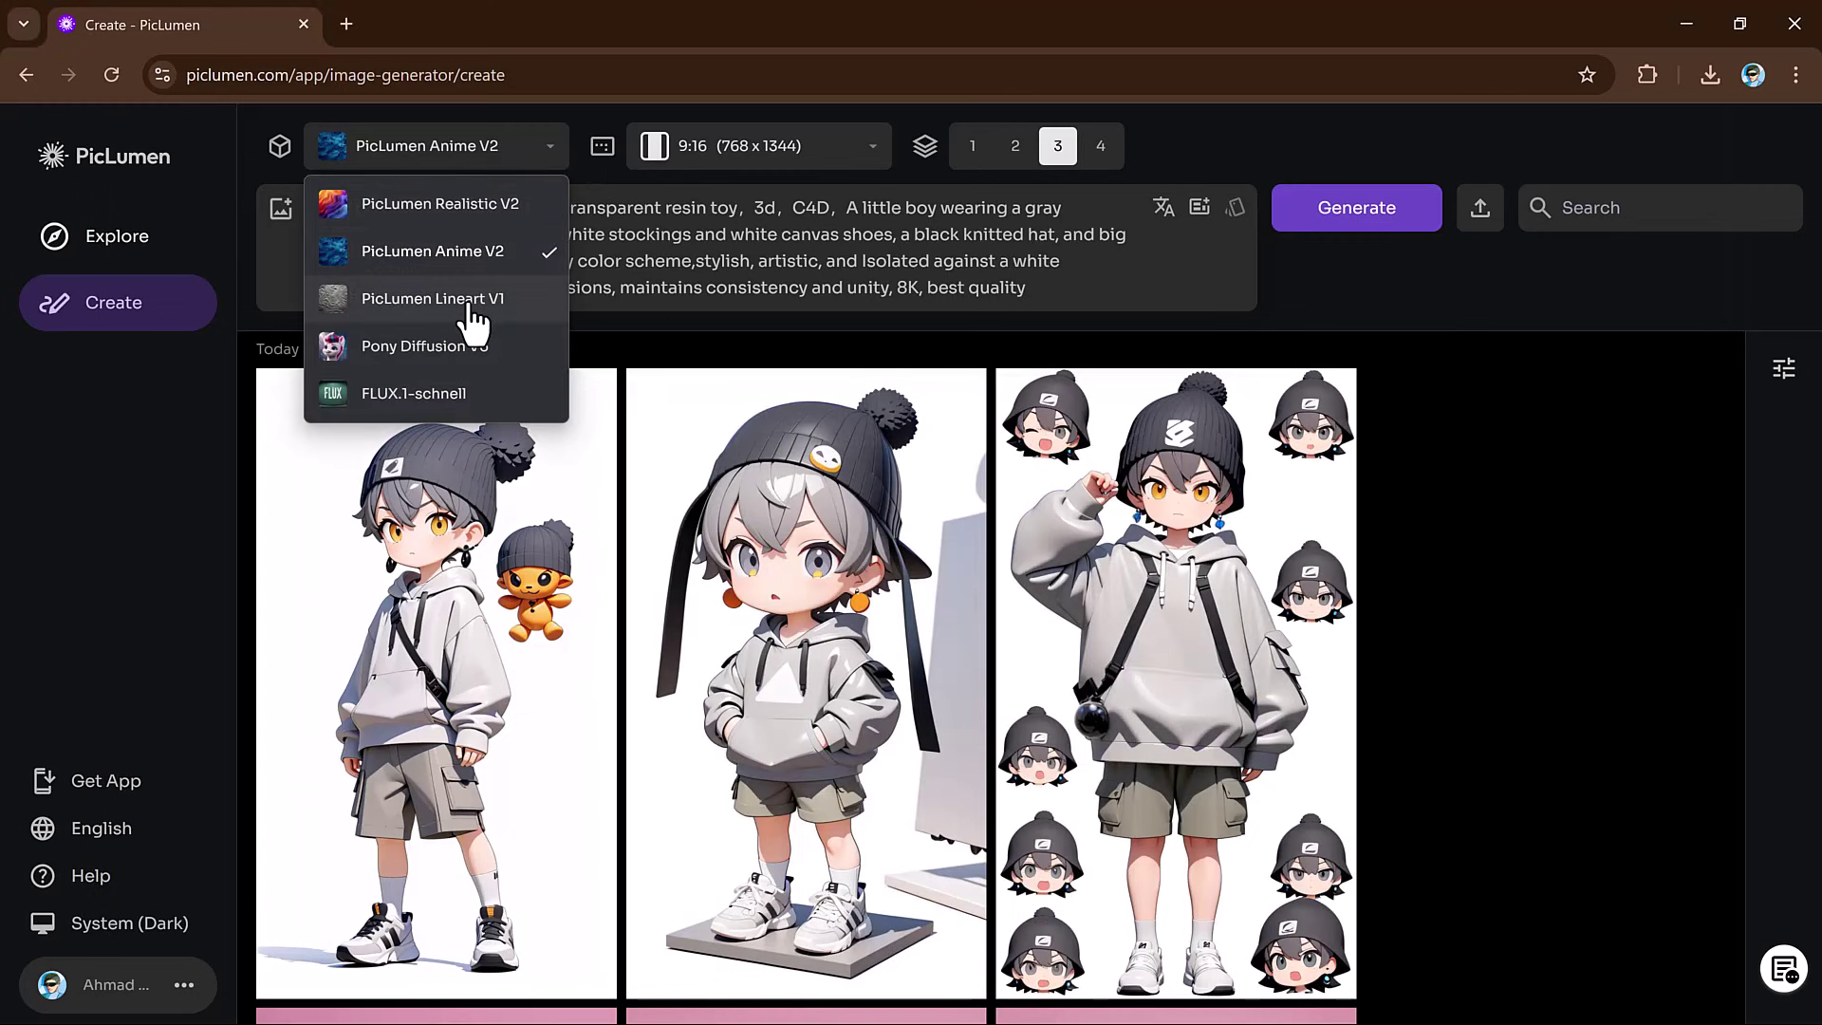
pyautogui.click(468, 300)
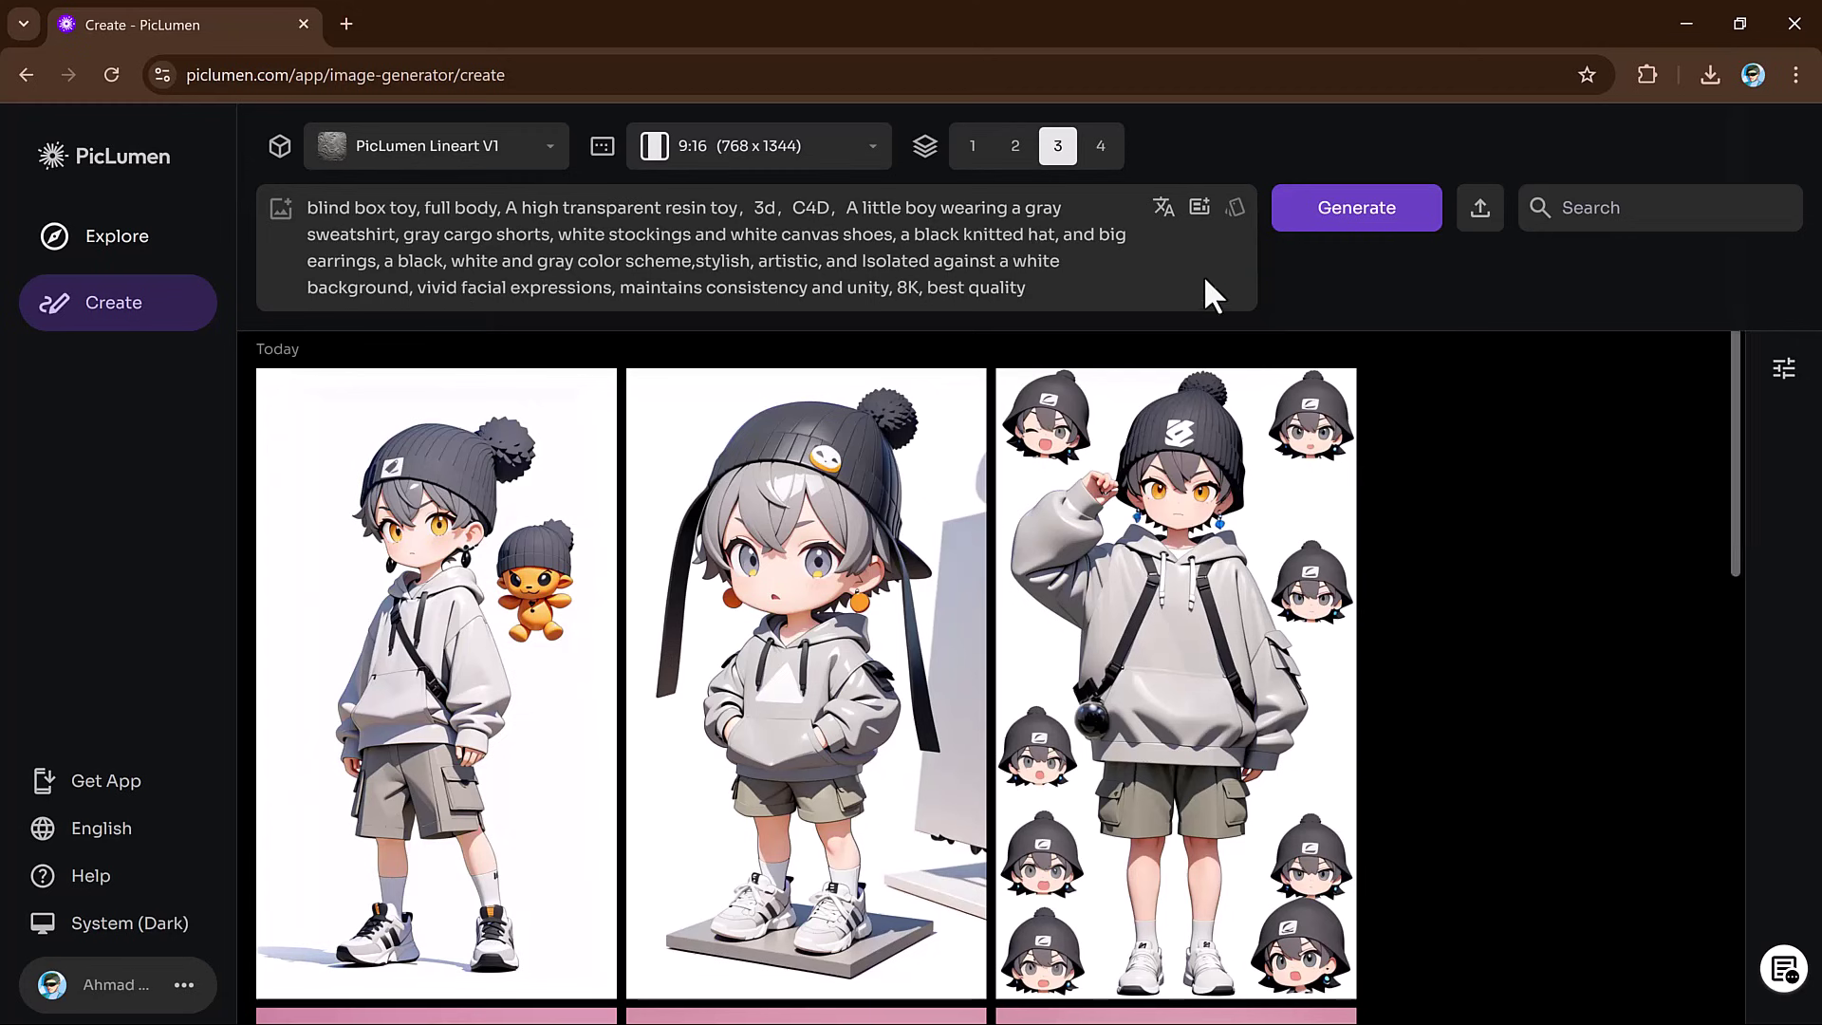
pyautogui.click(1015, 147)
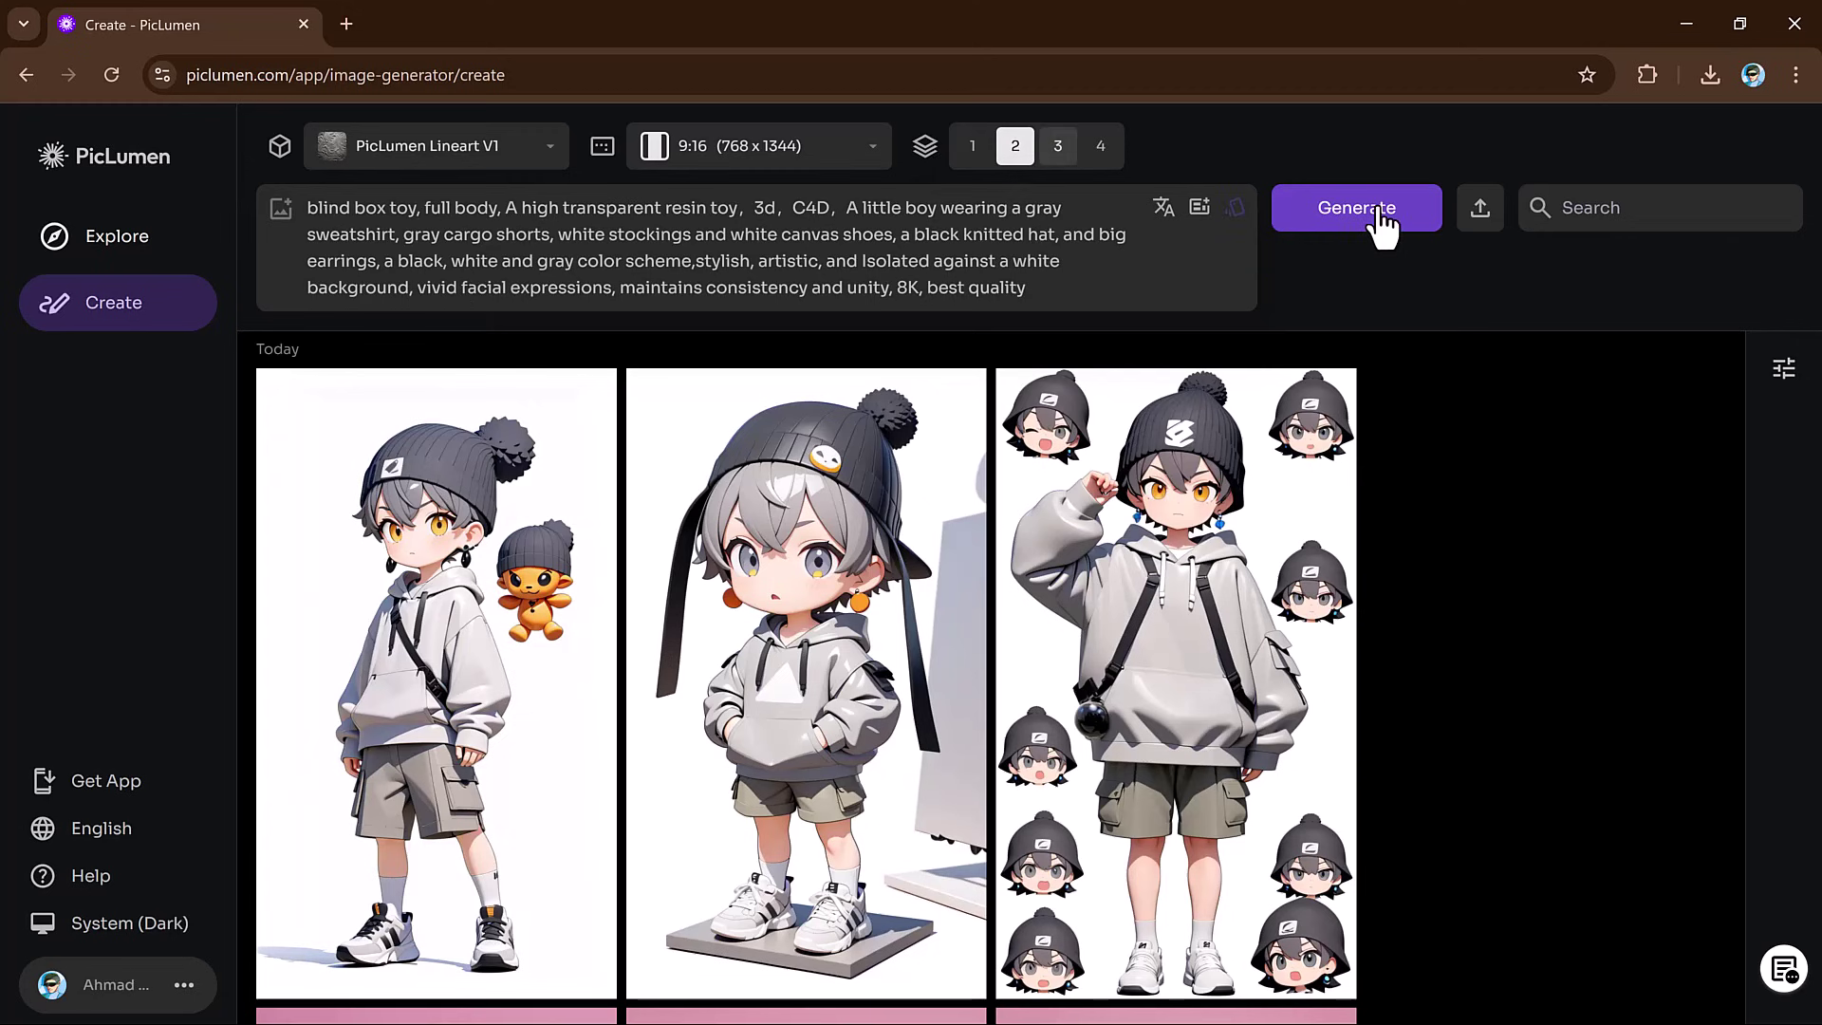
pyautogui.click(1378, 218)
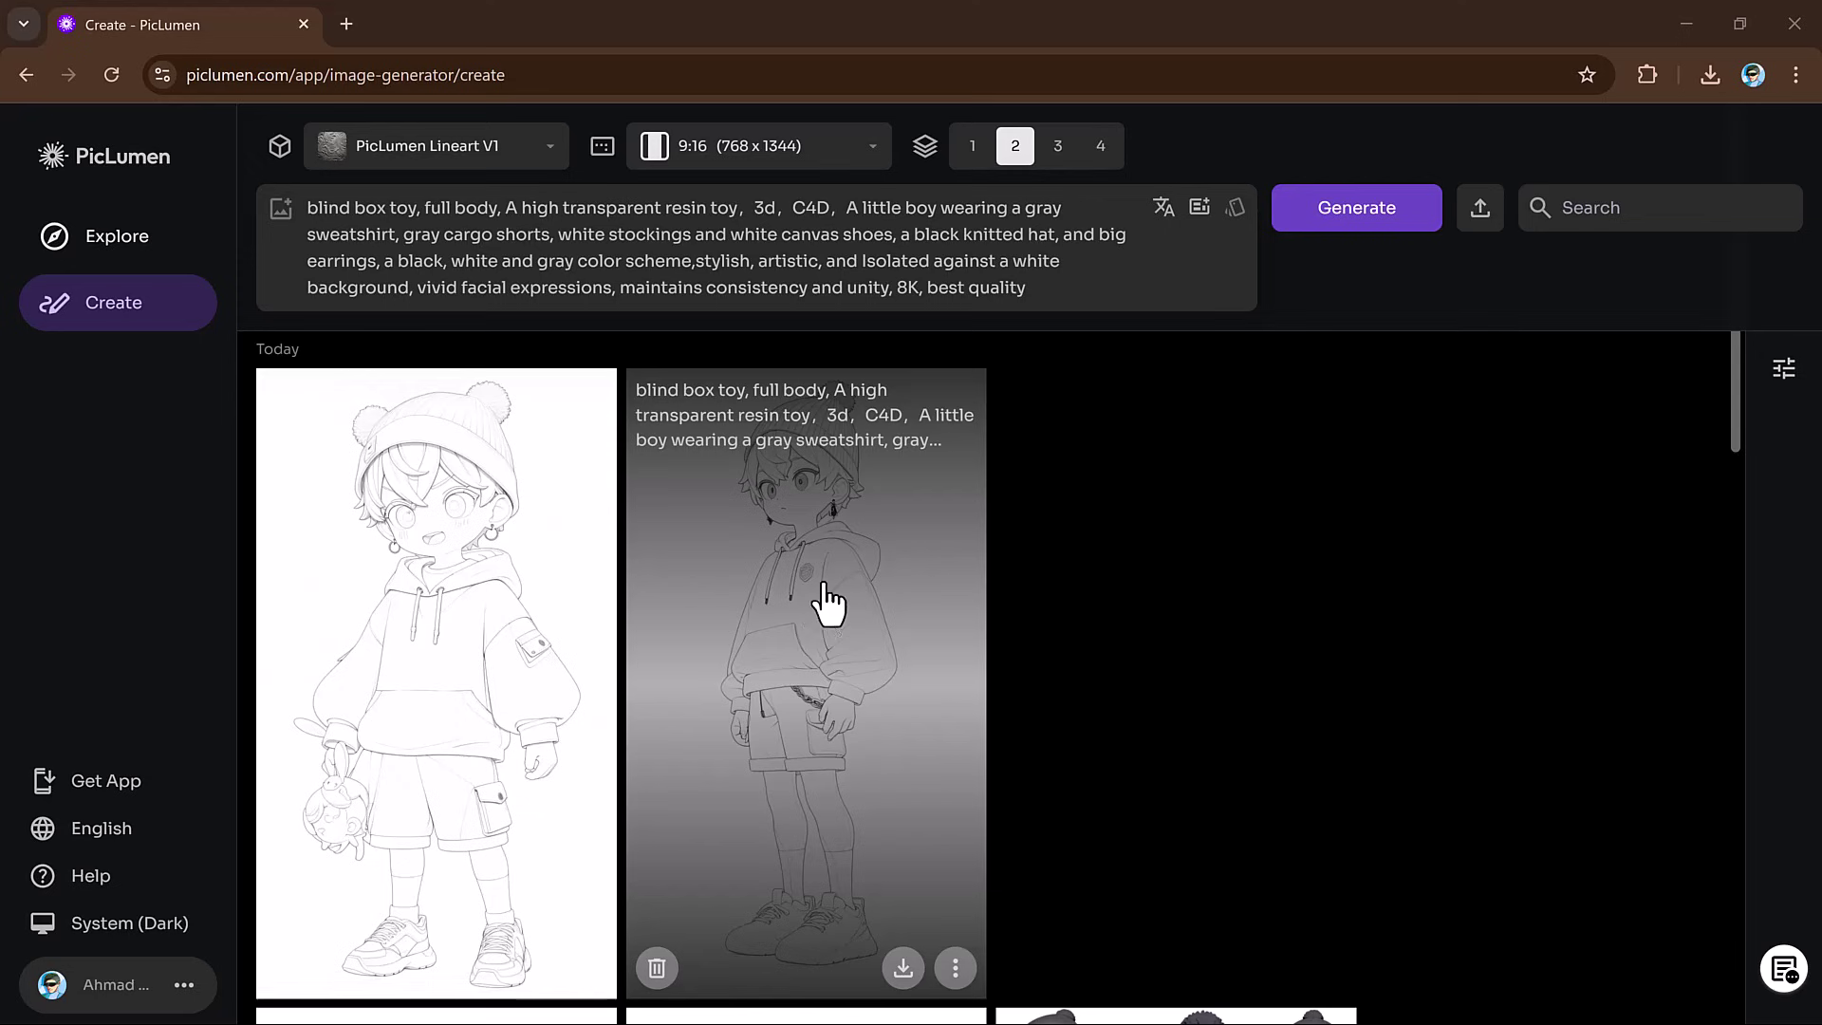
pyautogui.moveTo(1041, 288); pyautogui.dragTo(310, 199)
# Clear the prompt, choose Pony Diffusion V6, paste the autumn-leaves puppy wallpaper prompt, and generate
pyautogui.press('BackSpace')
pyautogui.click(513, 147)
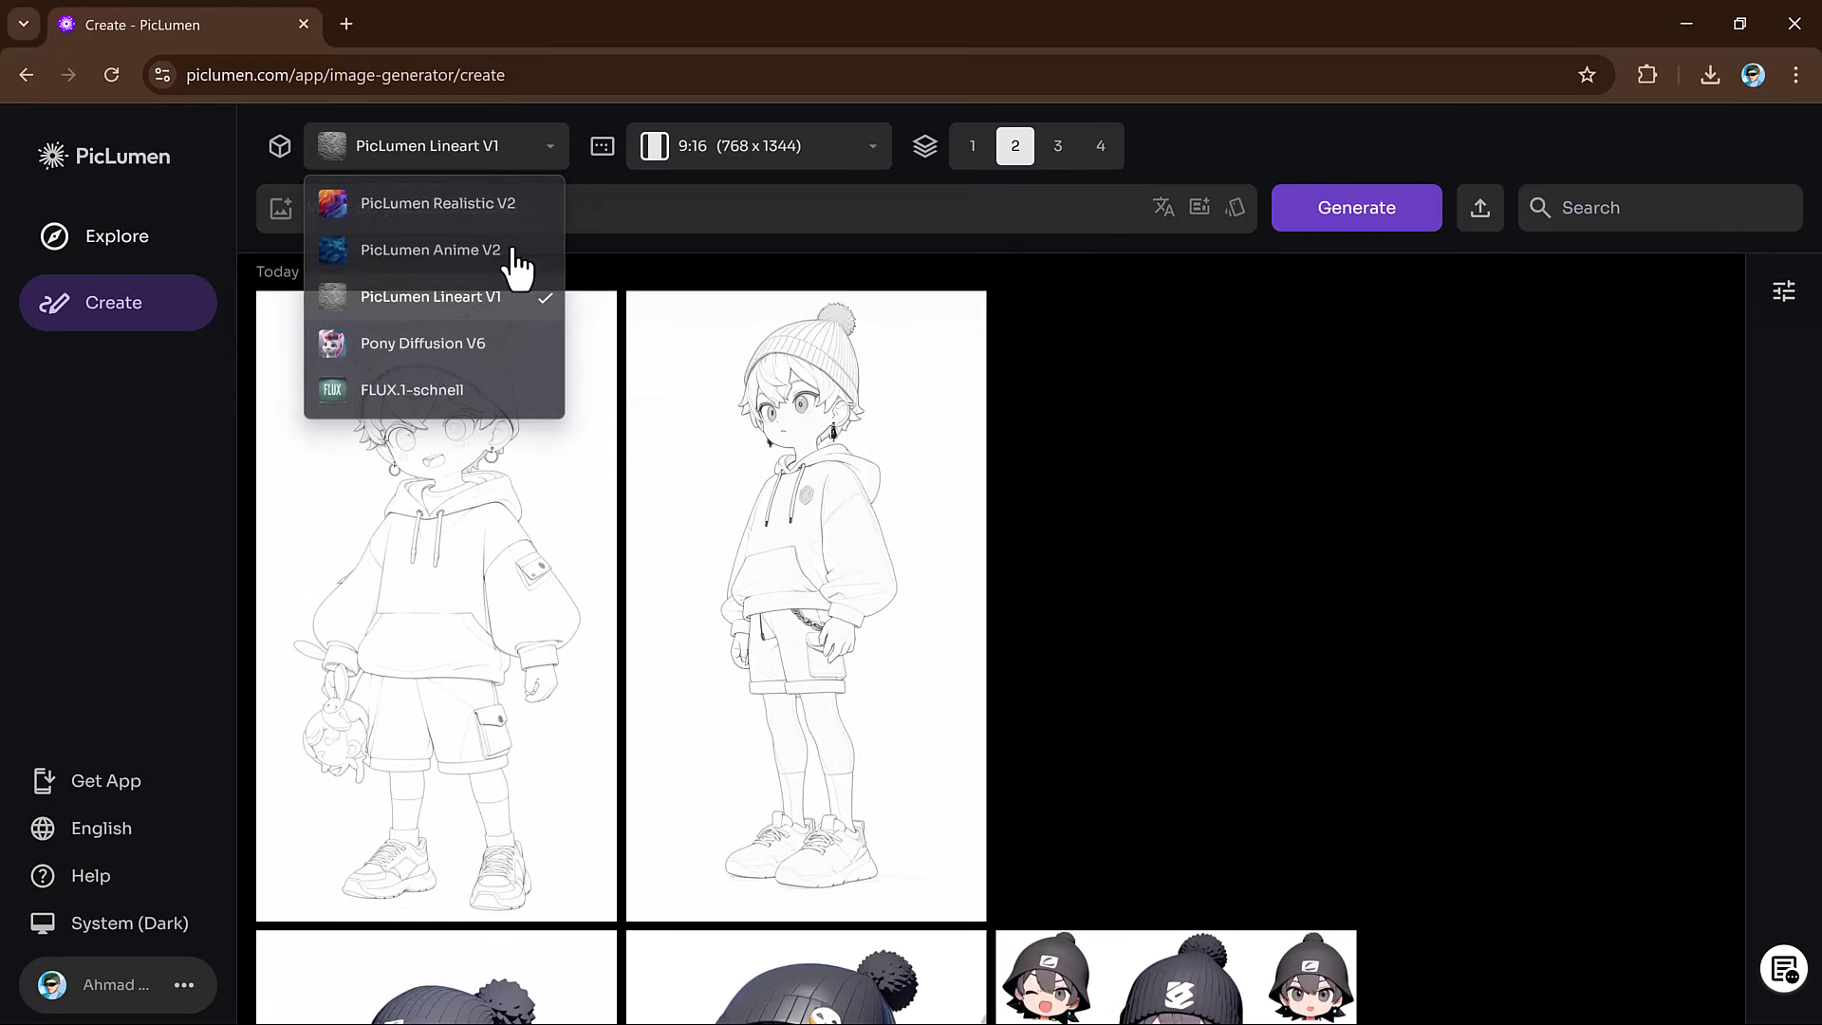
pyautogui.click(479, 349)
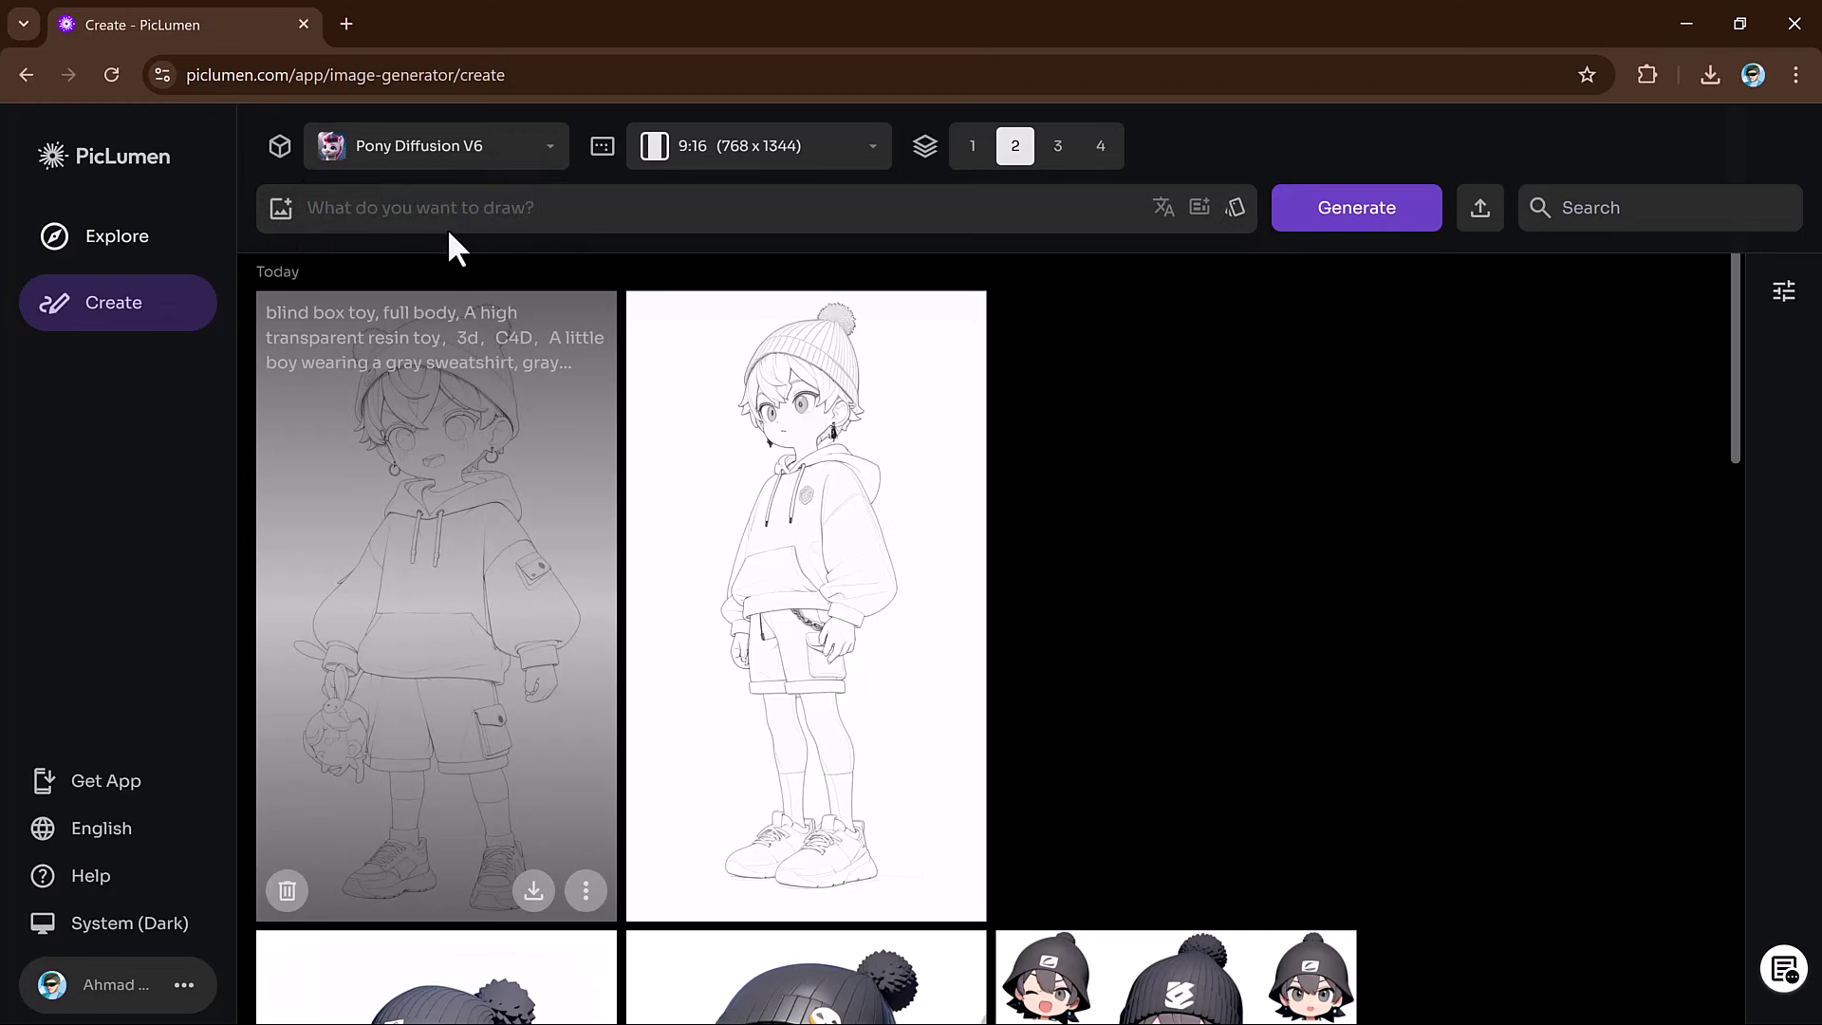
pyautogui.click(437, 201)
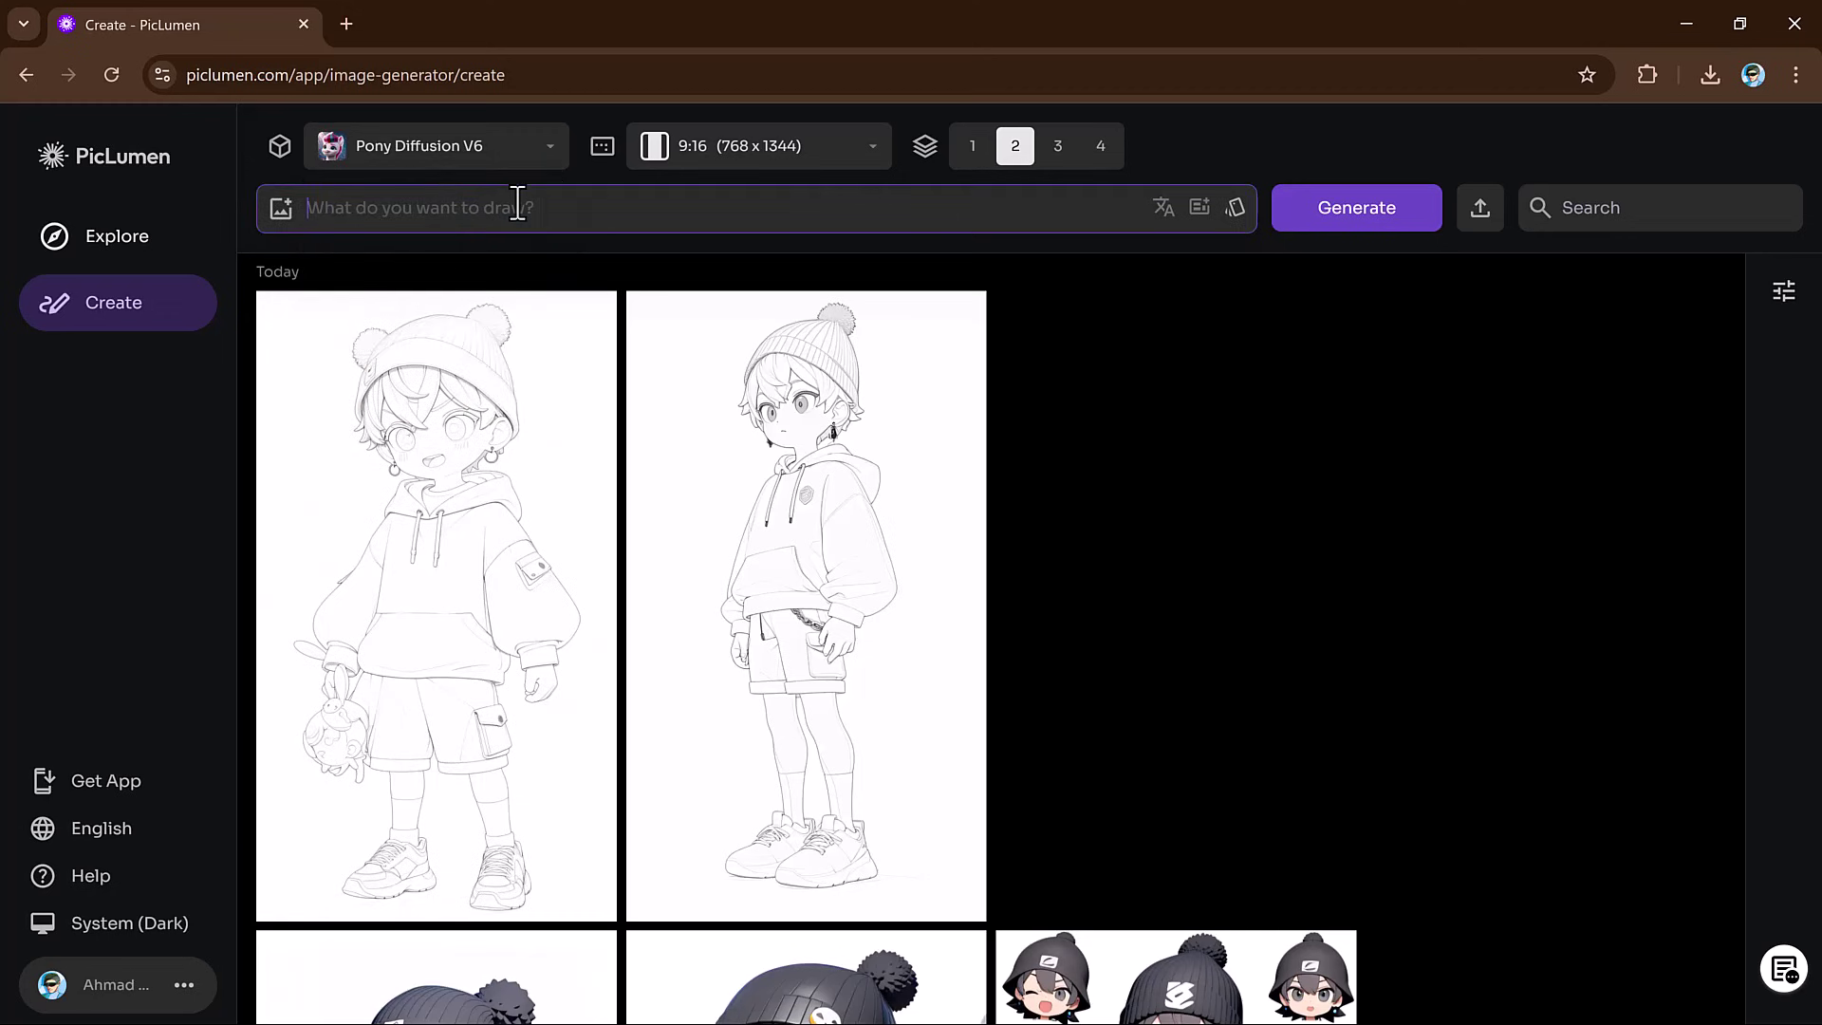
pyautogui.write('puppy wallpaper backgrounds, puppy hd wallpapers, puppy love, dog wallpaper, puppy wallpaper, beautiful, golden retrievers, cute dog wallpaper, cute dog apps, in the style of peter mohrbacher, hyper-realistic water, commission for, happy expressionism, gold leaf, 4k, cartoon realism')
pyautogui.click(1333, 220)
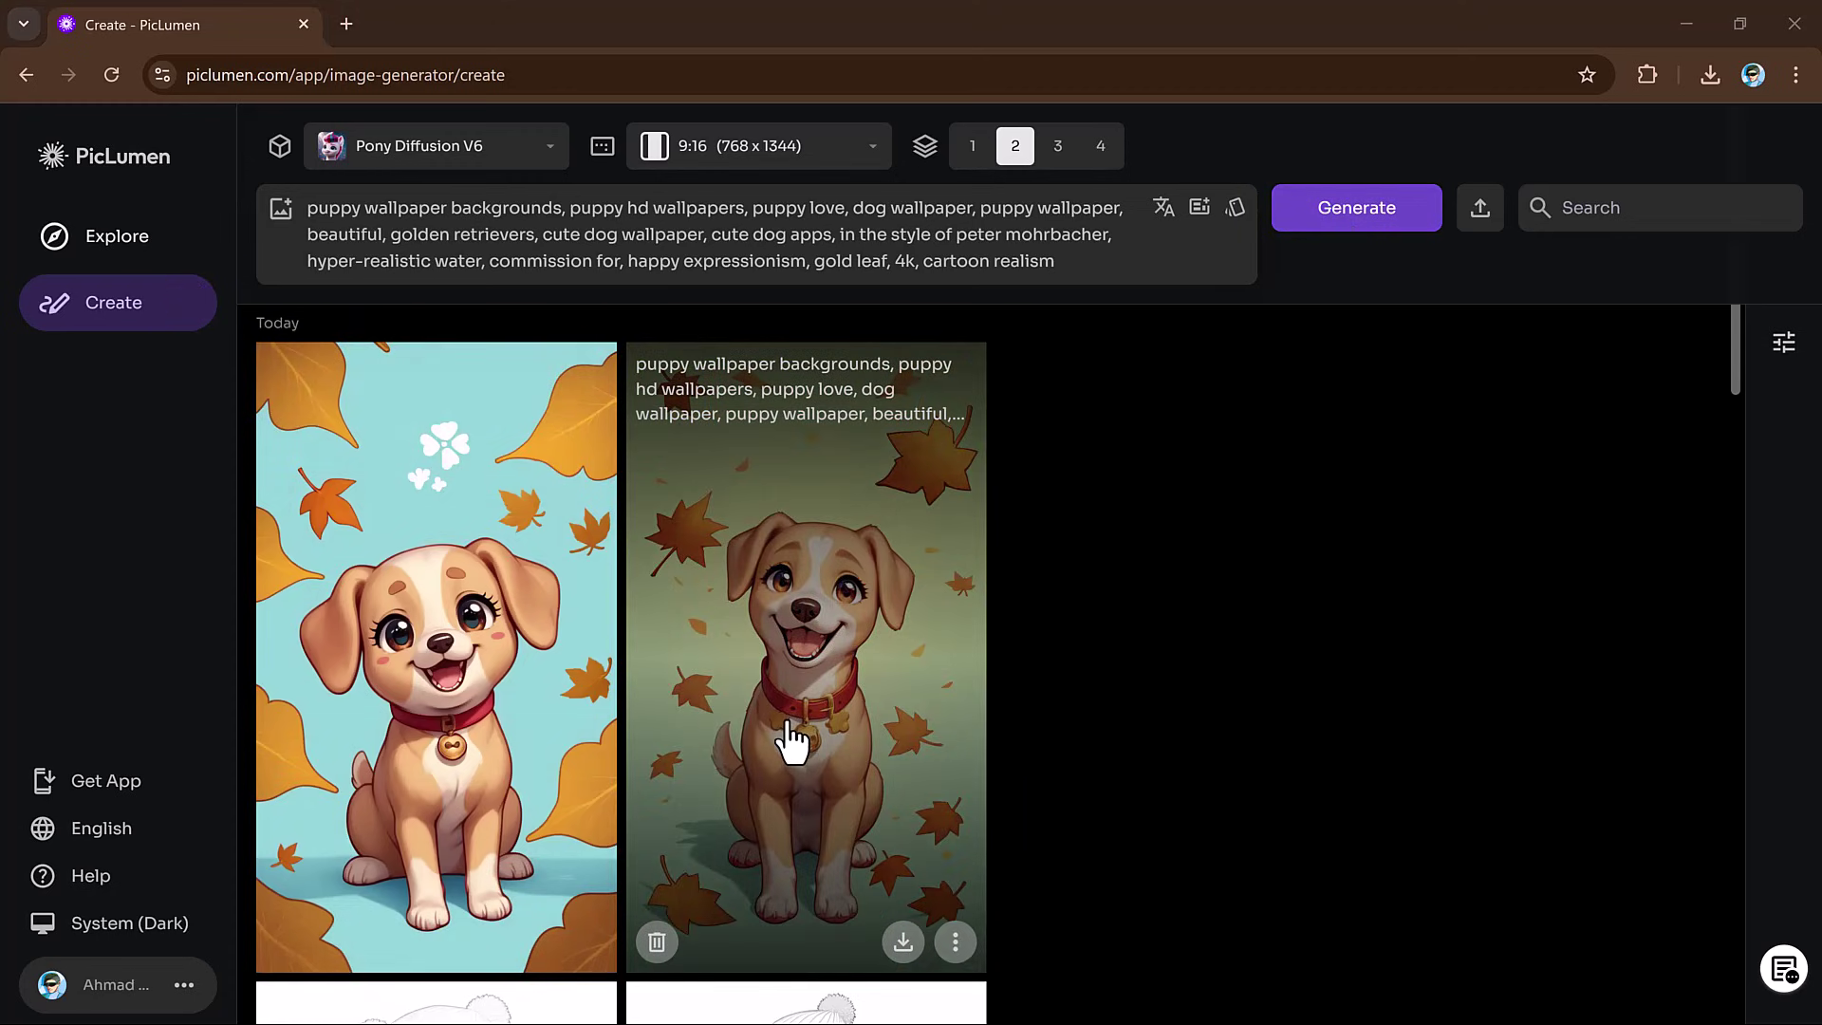
# Rerun the puppy wallpaper prompt with FLUX.1-schnell, producing golden retriever puppies sitting in water
pyautogui.click(531, 160)
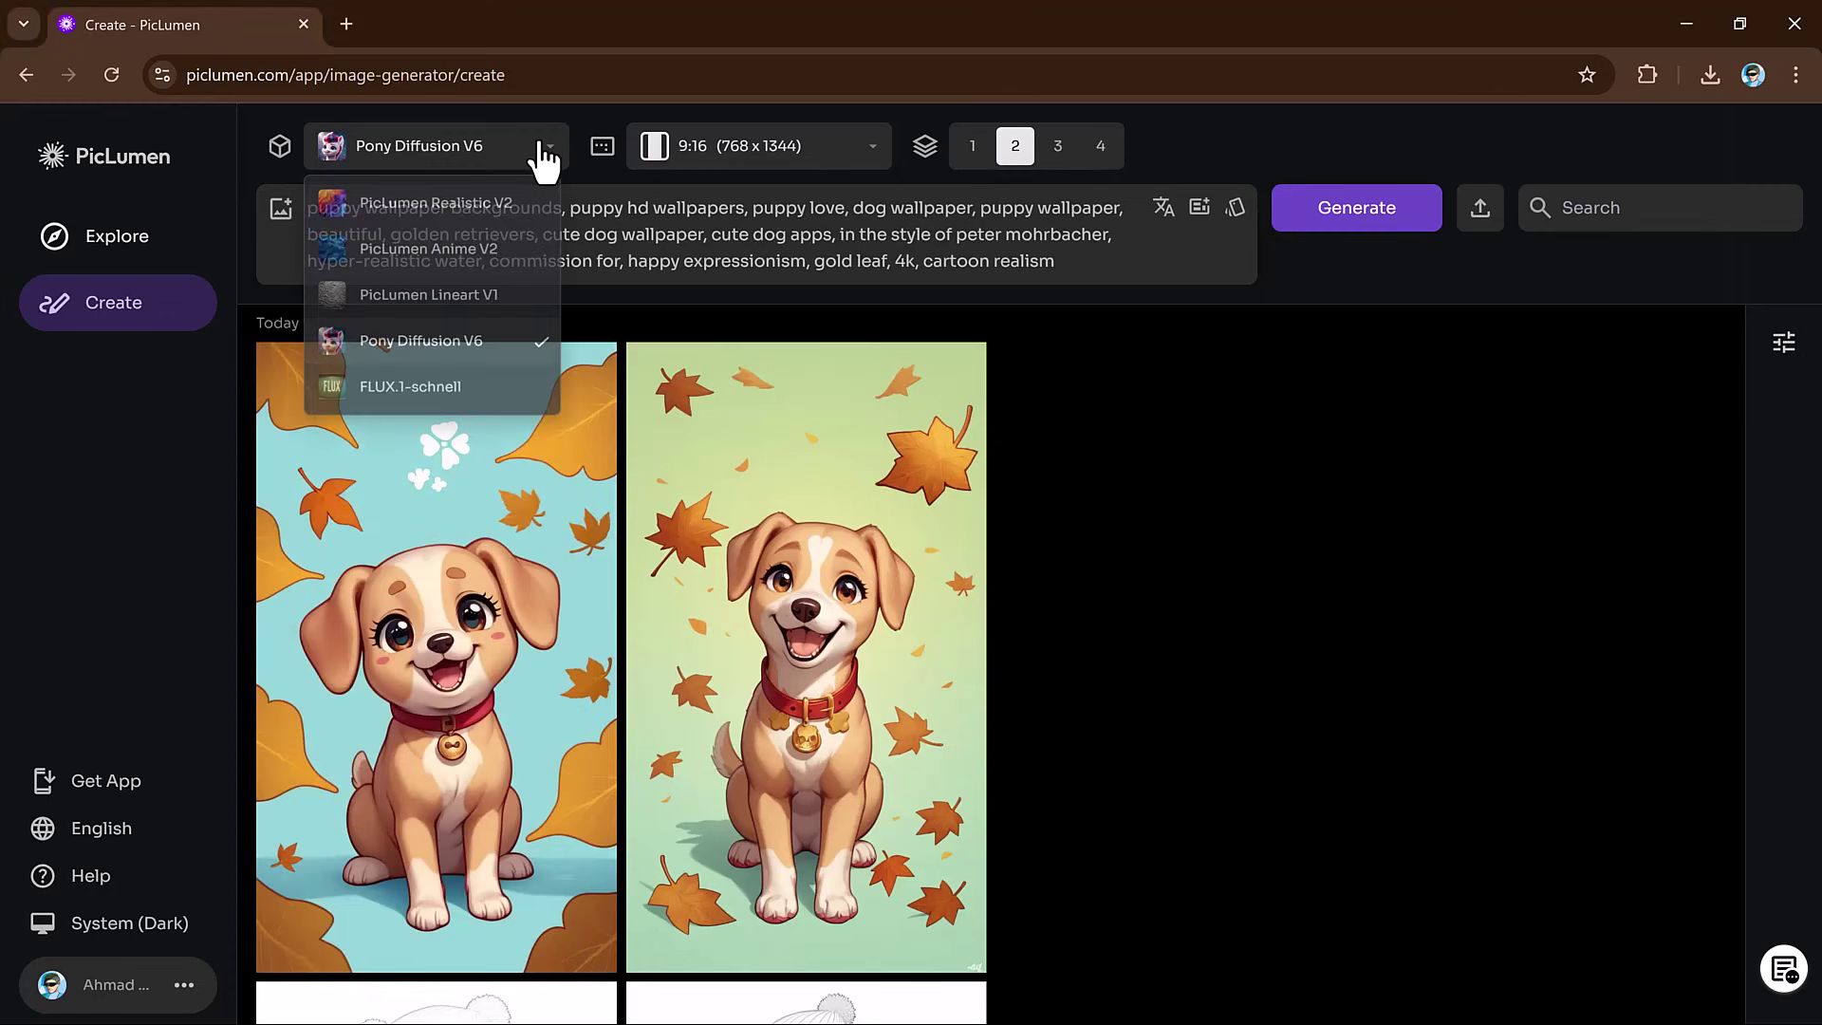
pyautogui.click(466, 397)
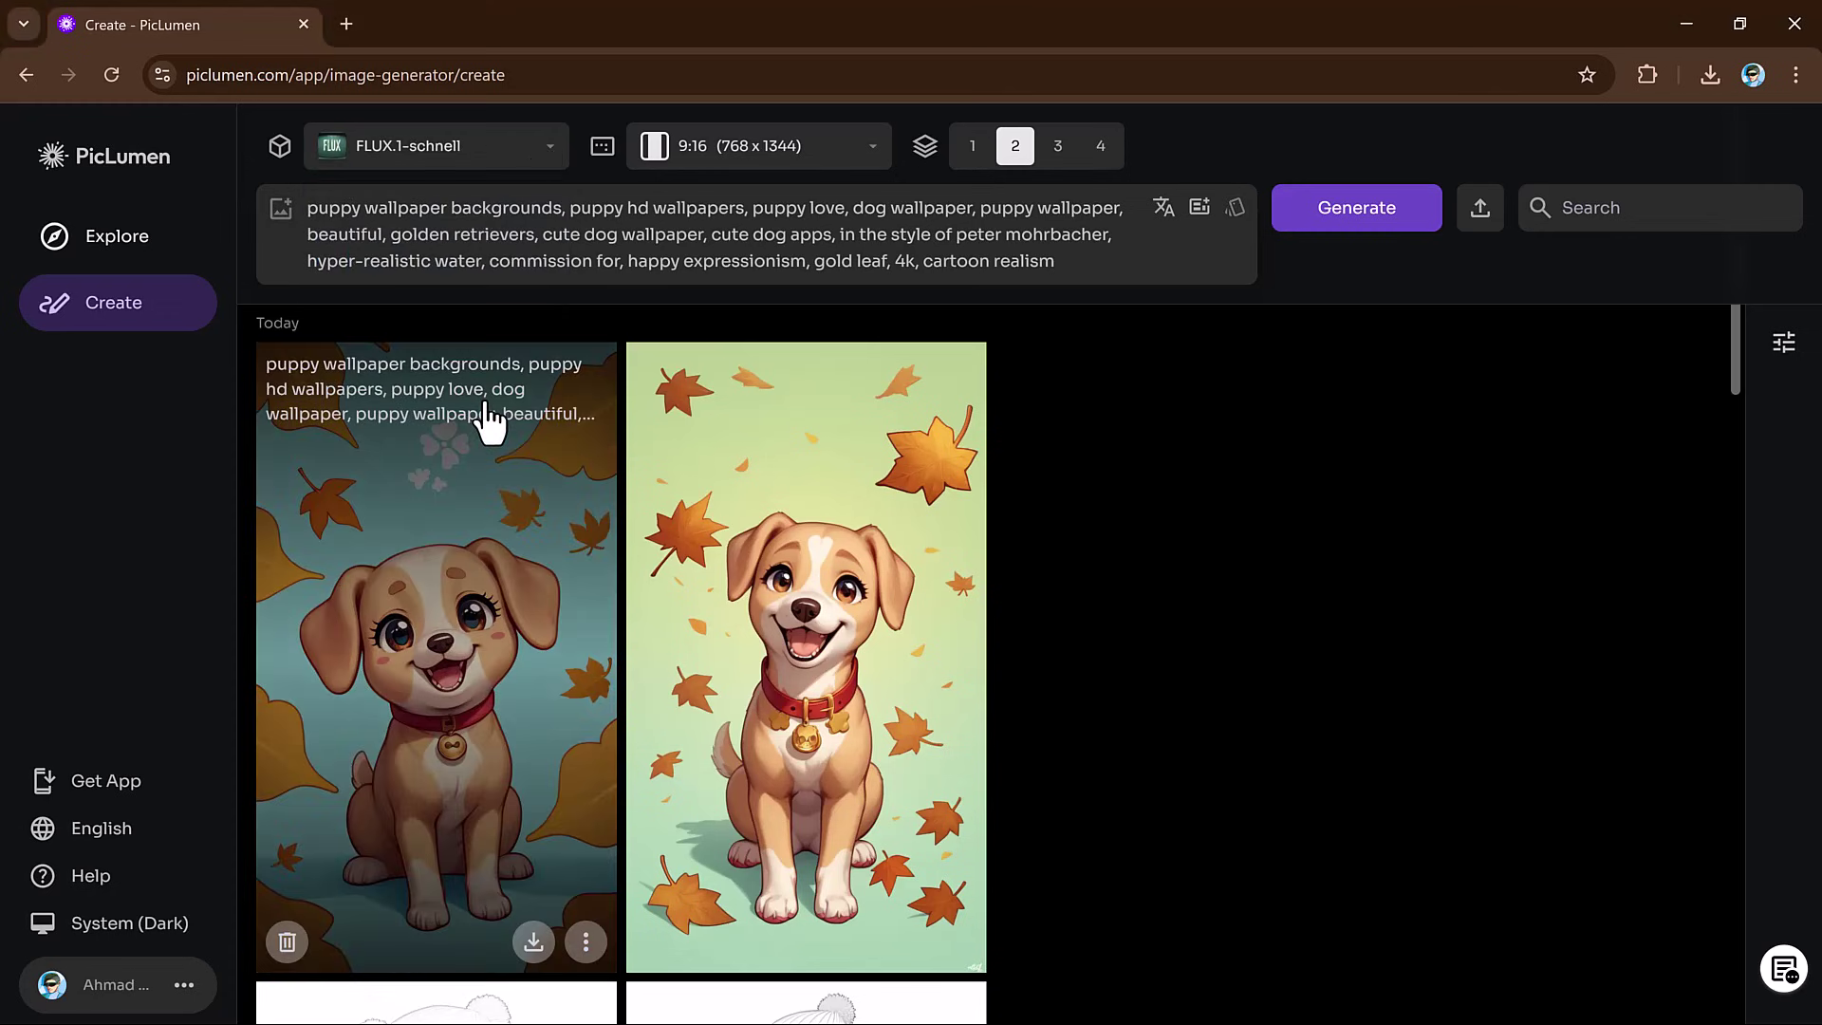
pyautogui.click(1378, 226)
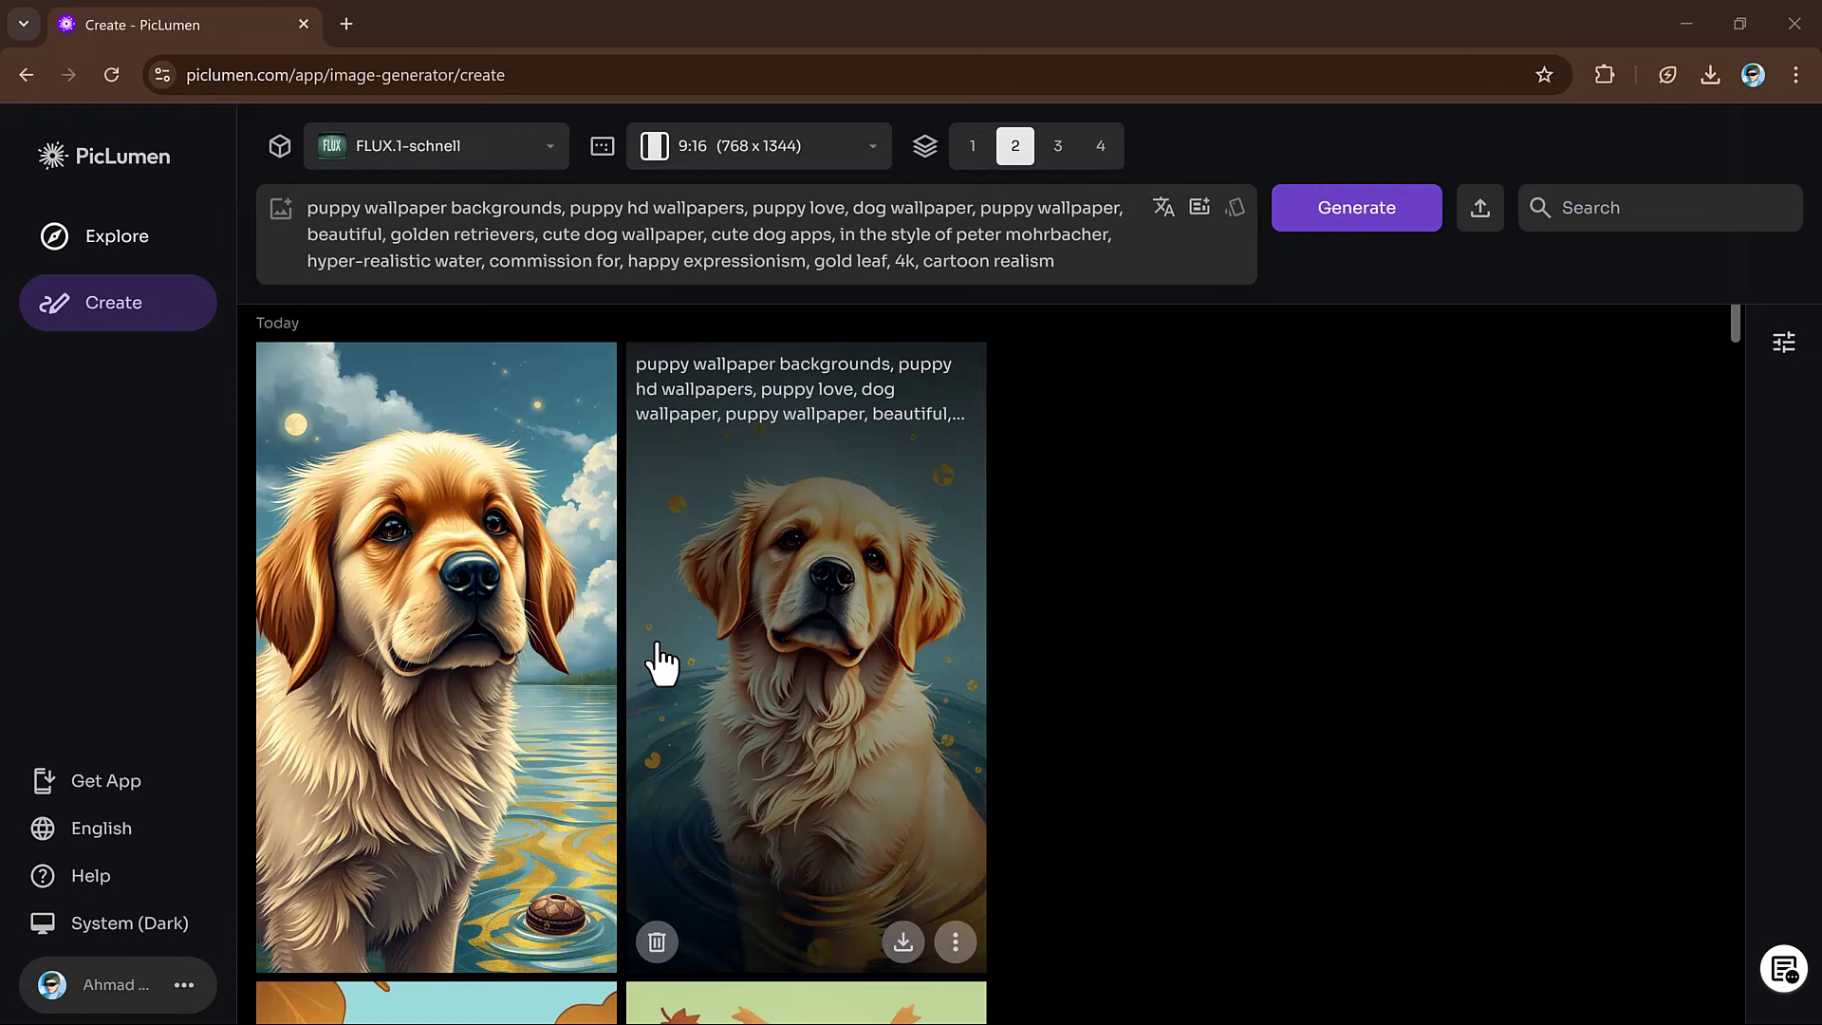
pyautogui.scroll(-2, 661, 661)
pyautogui.scroll(2, 661, 657)
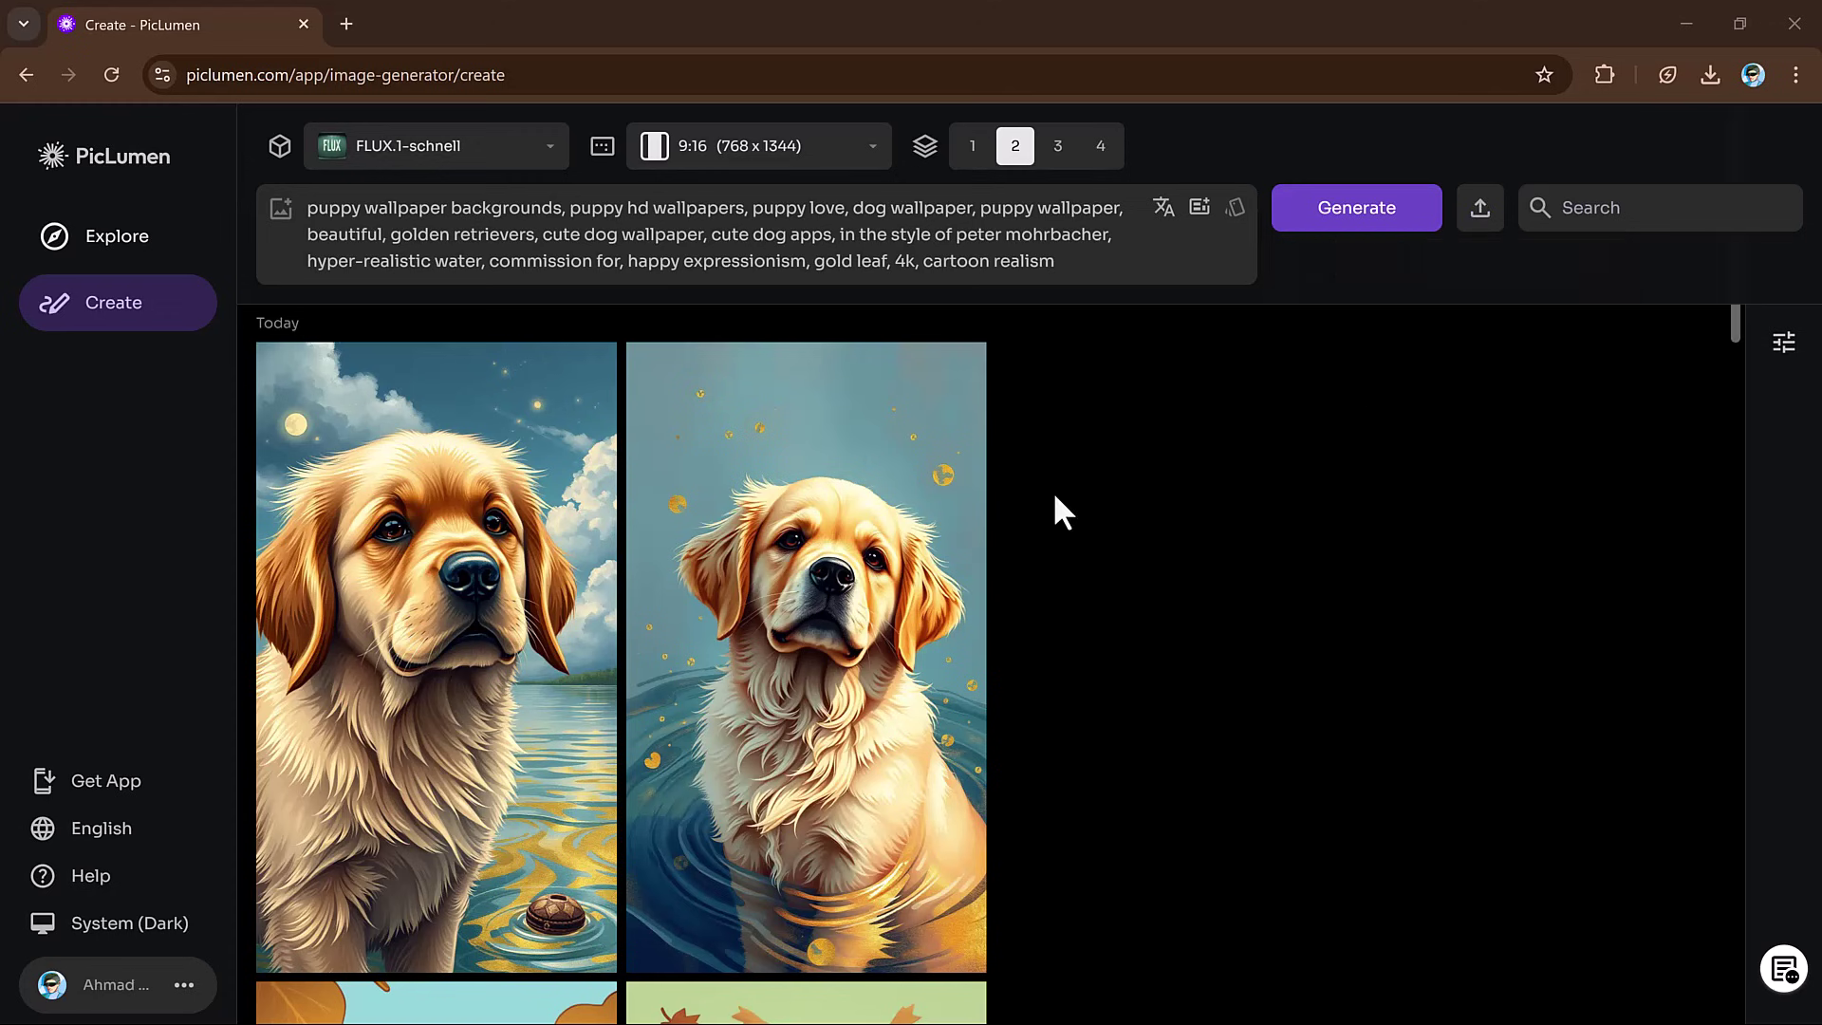
# Go to the Explore gallery and scroll far down through its Random community images
pyautogui.click(122, 233)
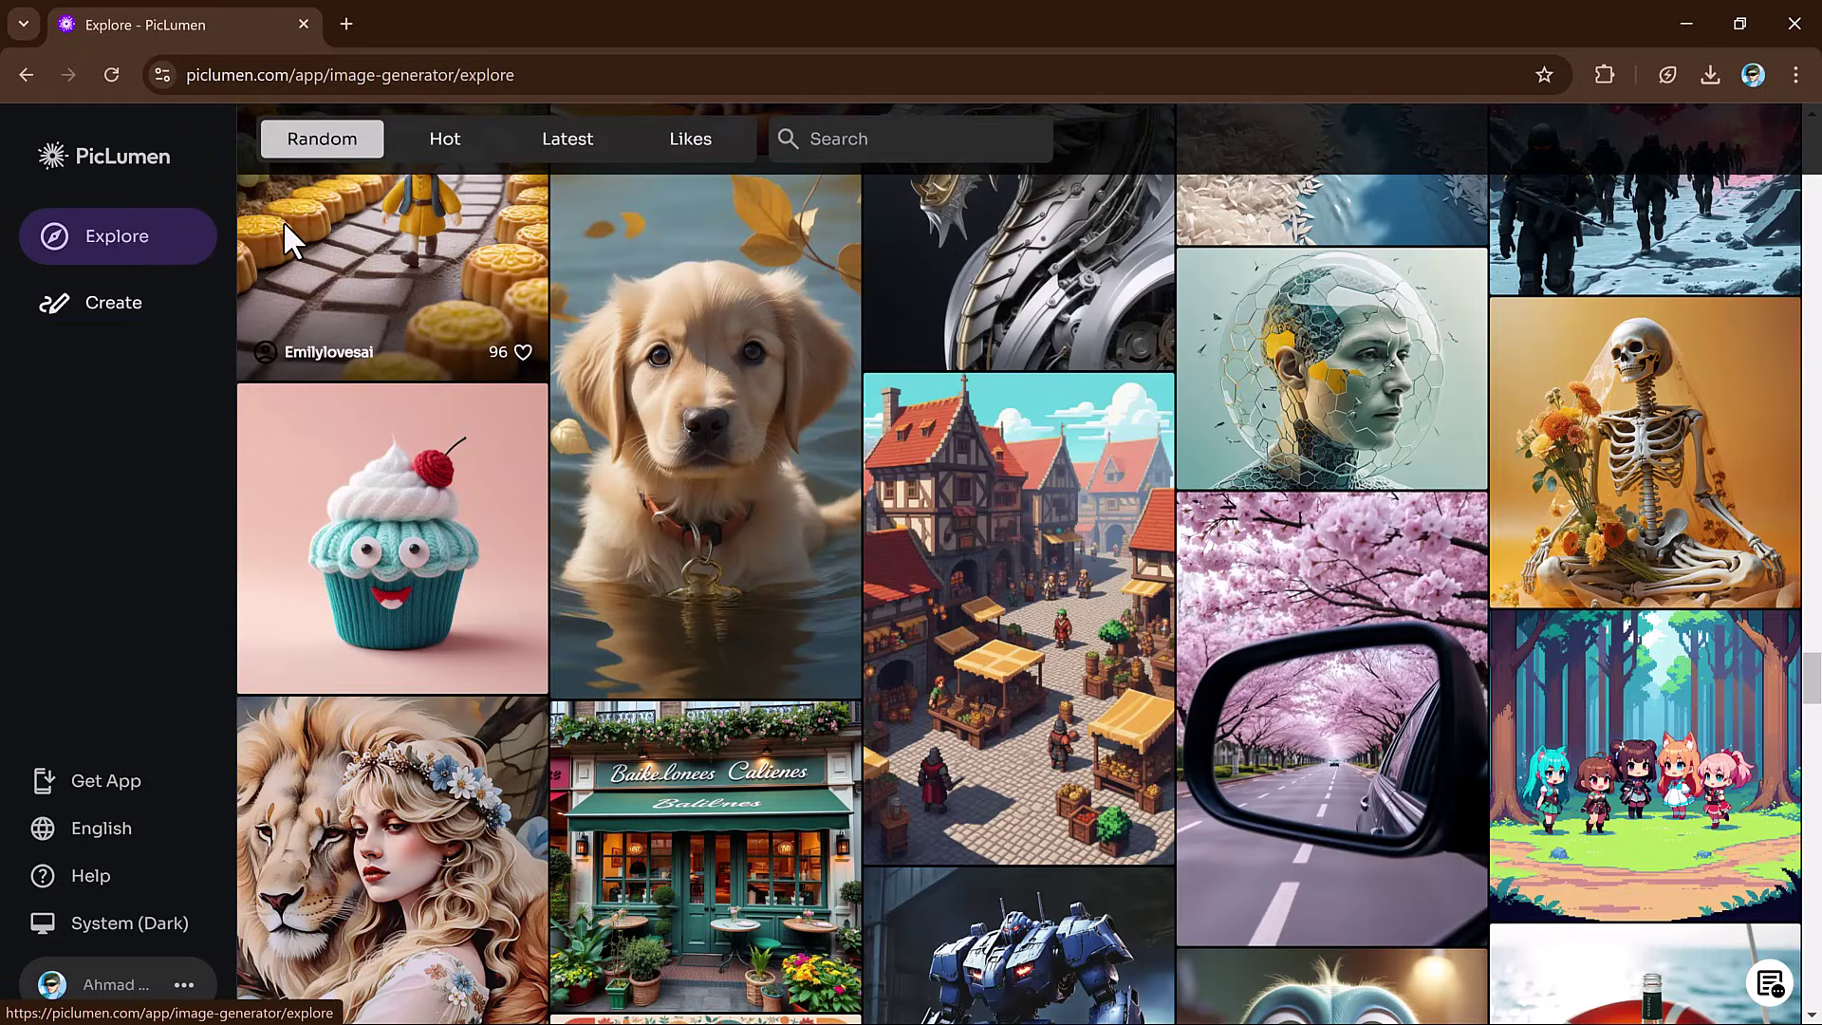
pyautogui.scroll(-4, 283, 220)
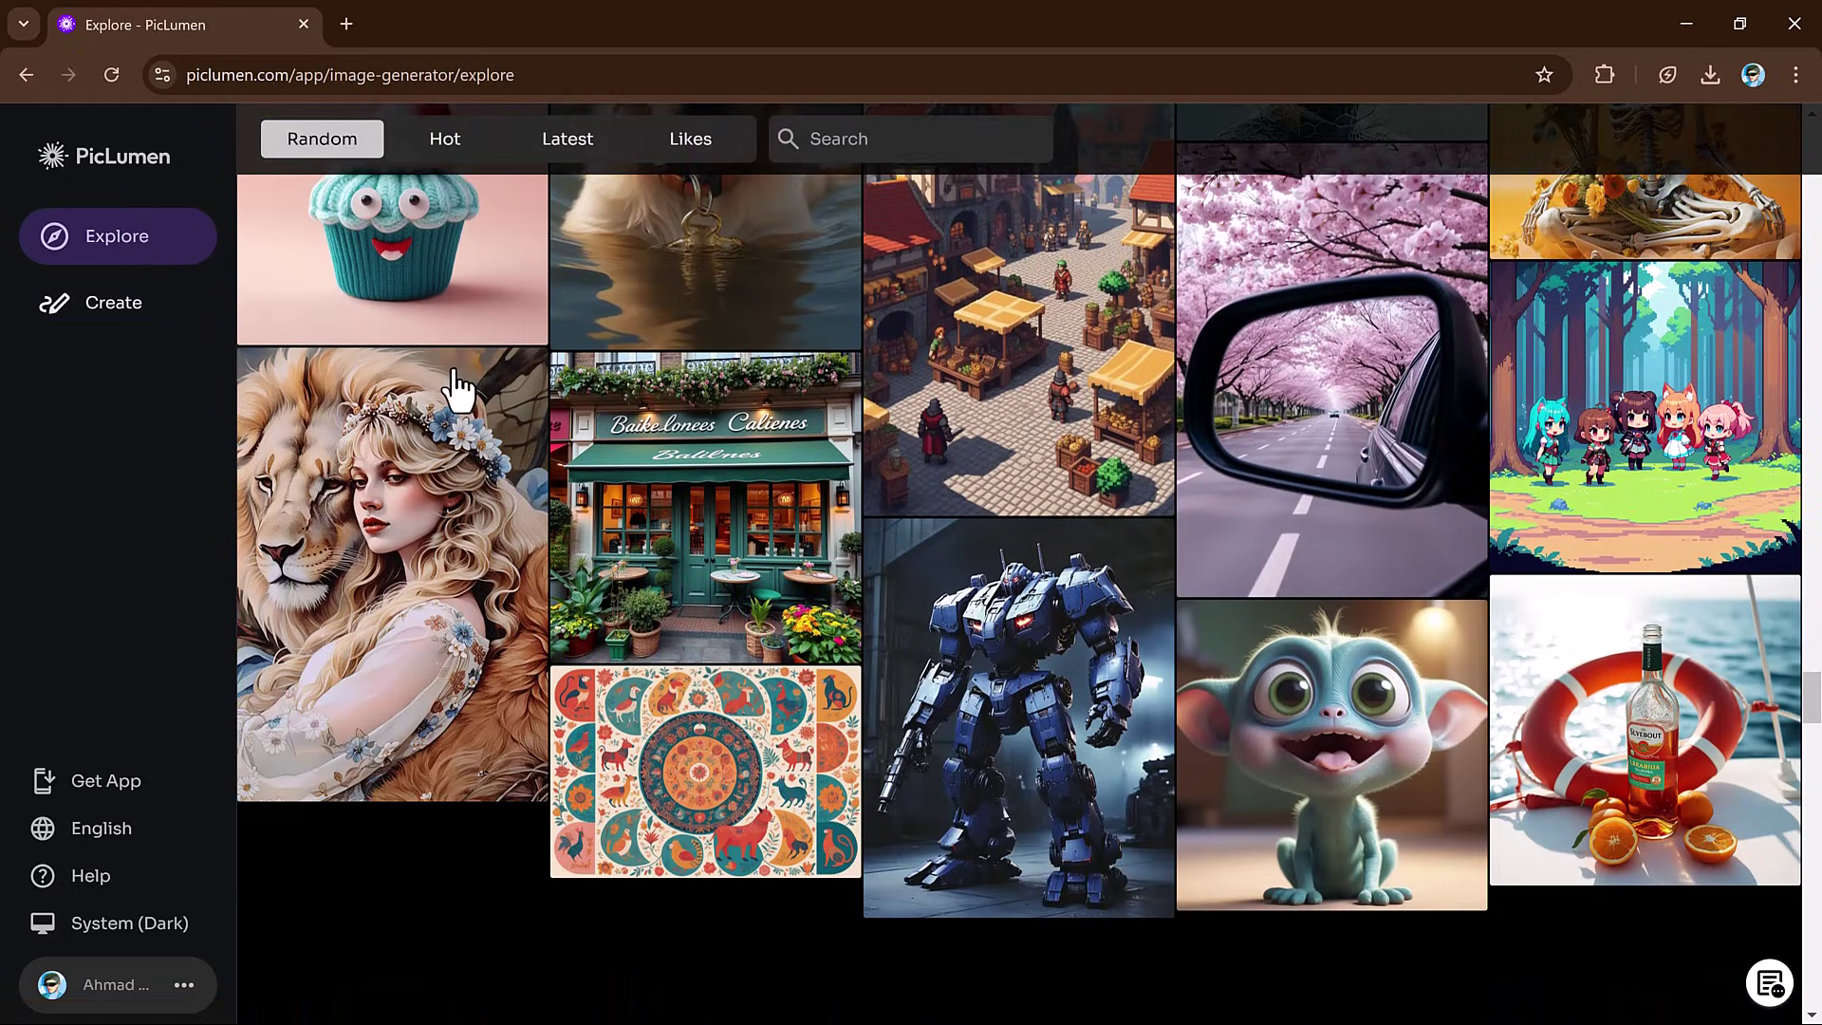
pyautogui.scroll(-15, 462, 397)
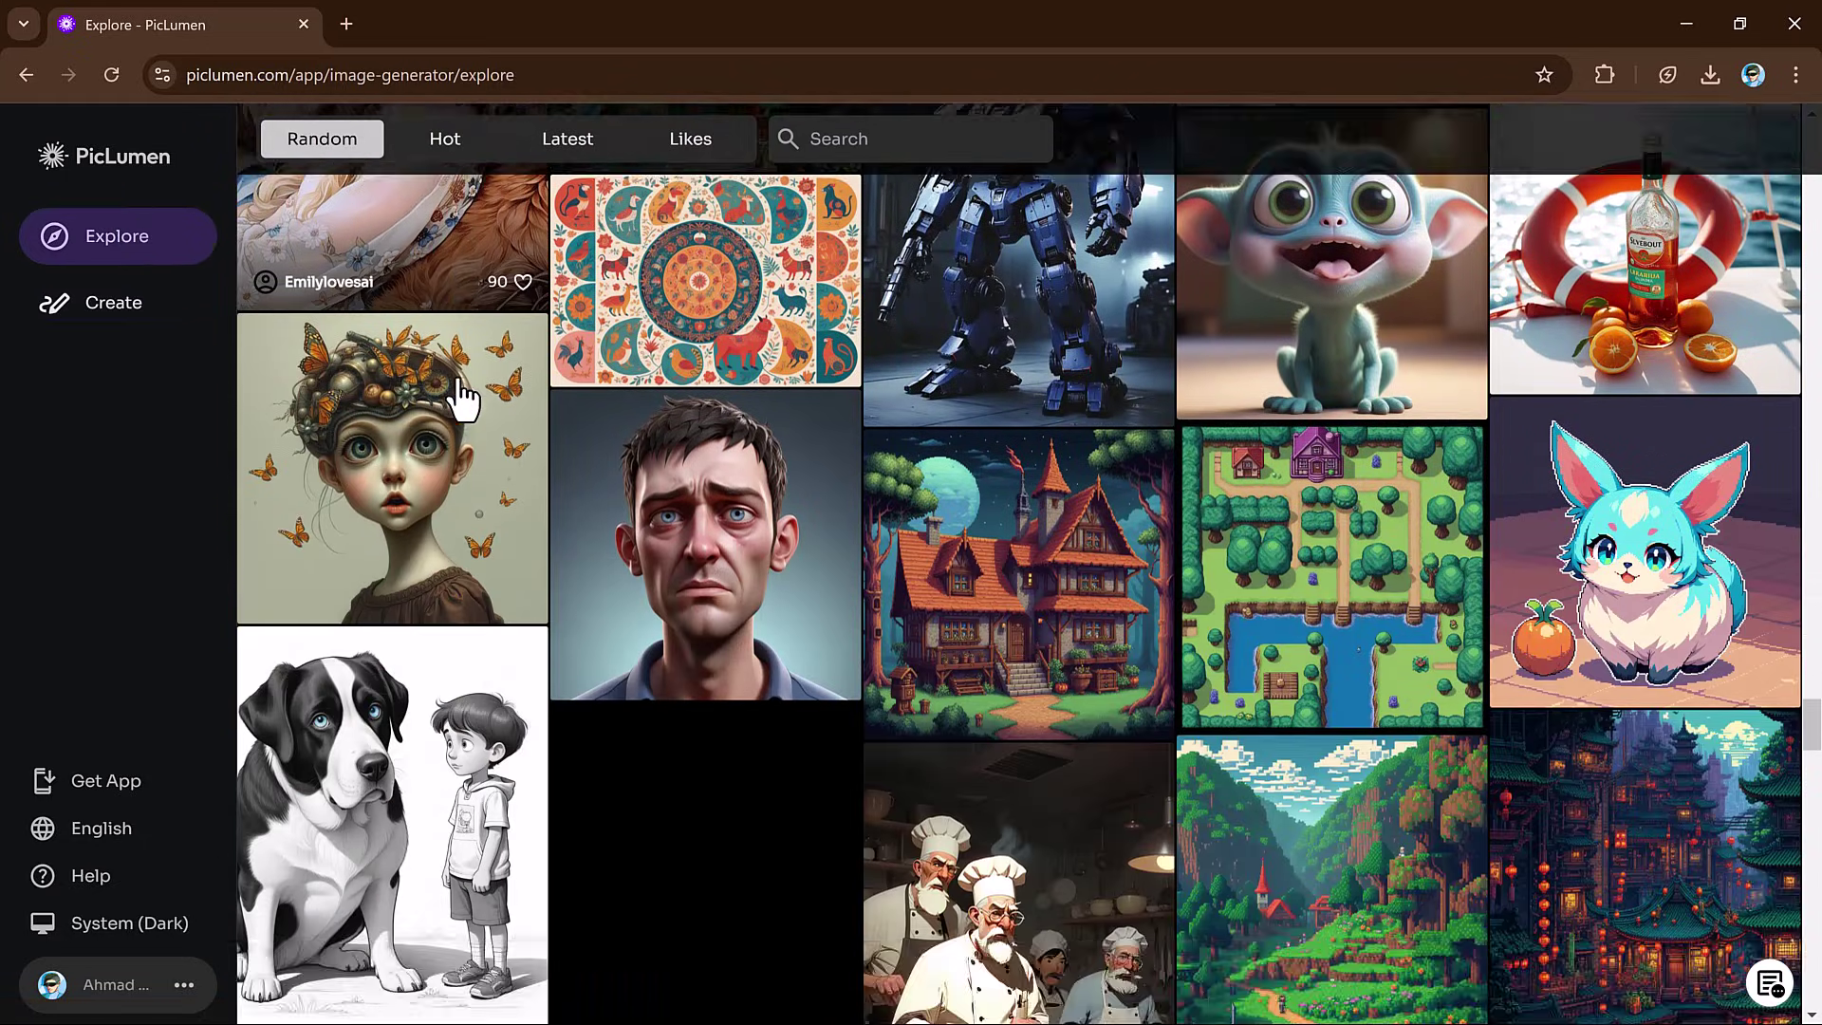
pyautogui.scroll(-8, 462, 397)
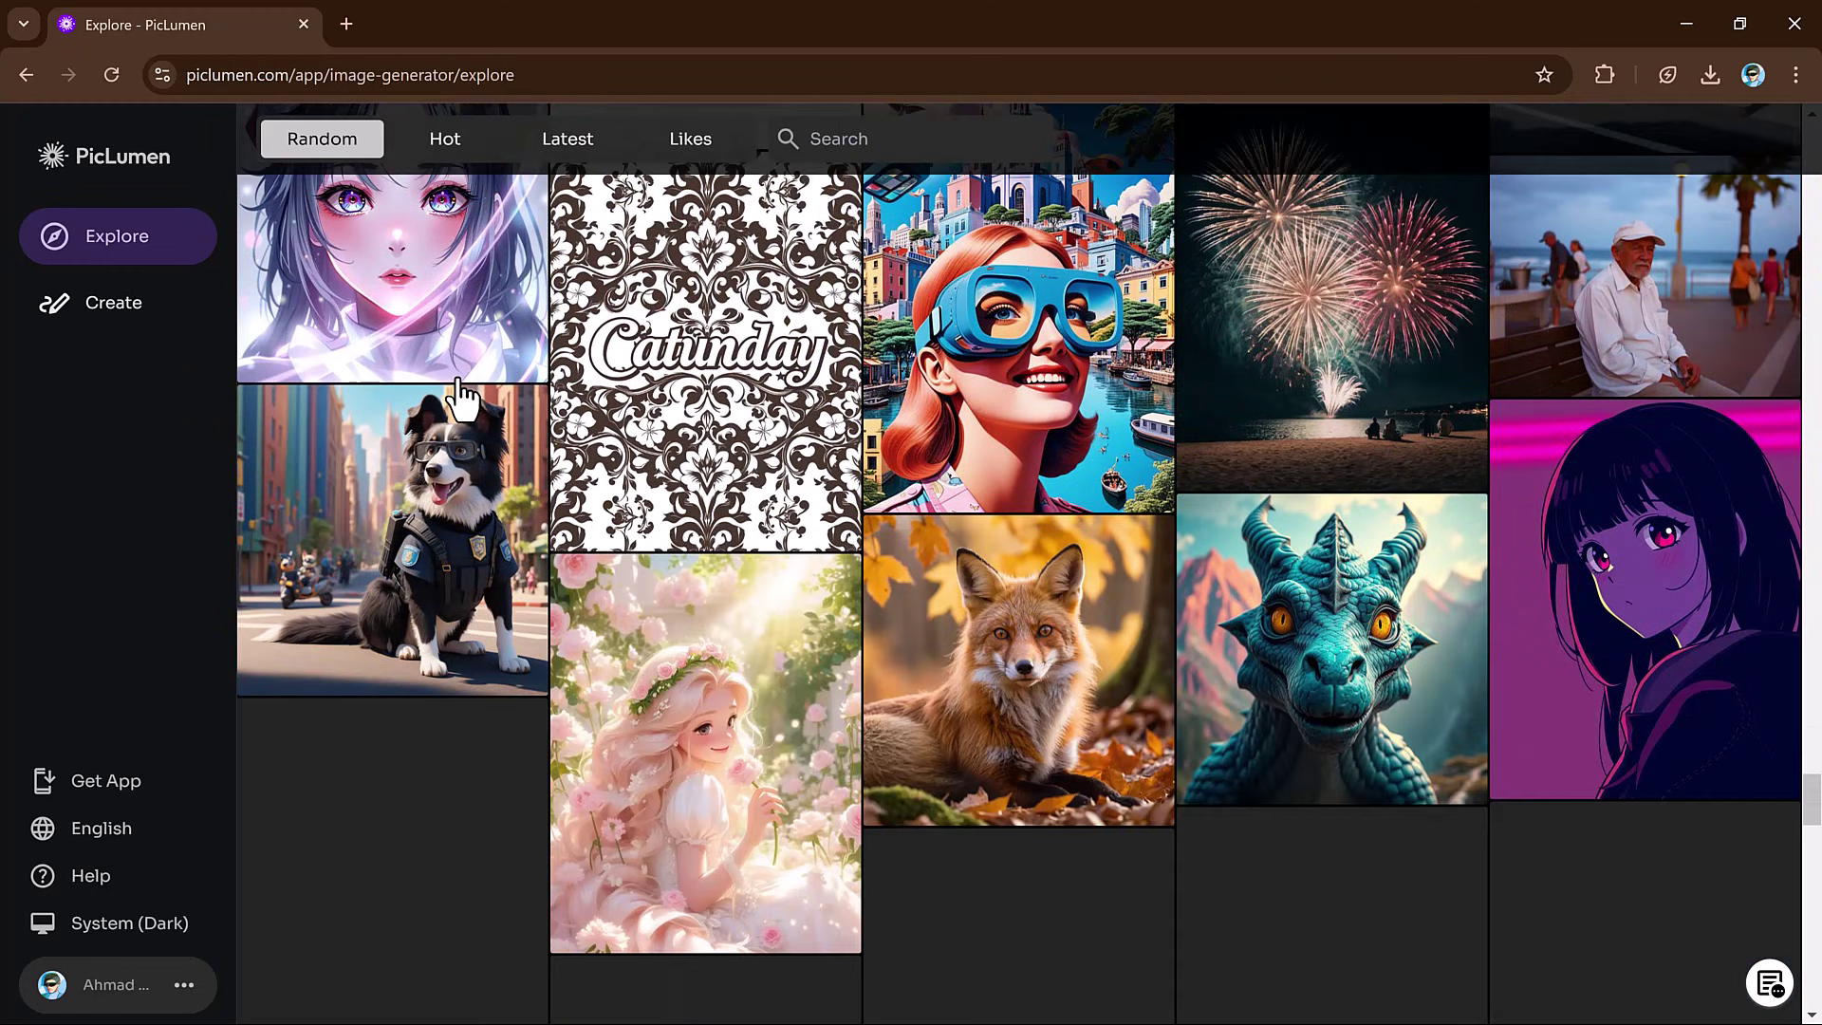
pyautogui.scroll(-2, 462, 397)
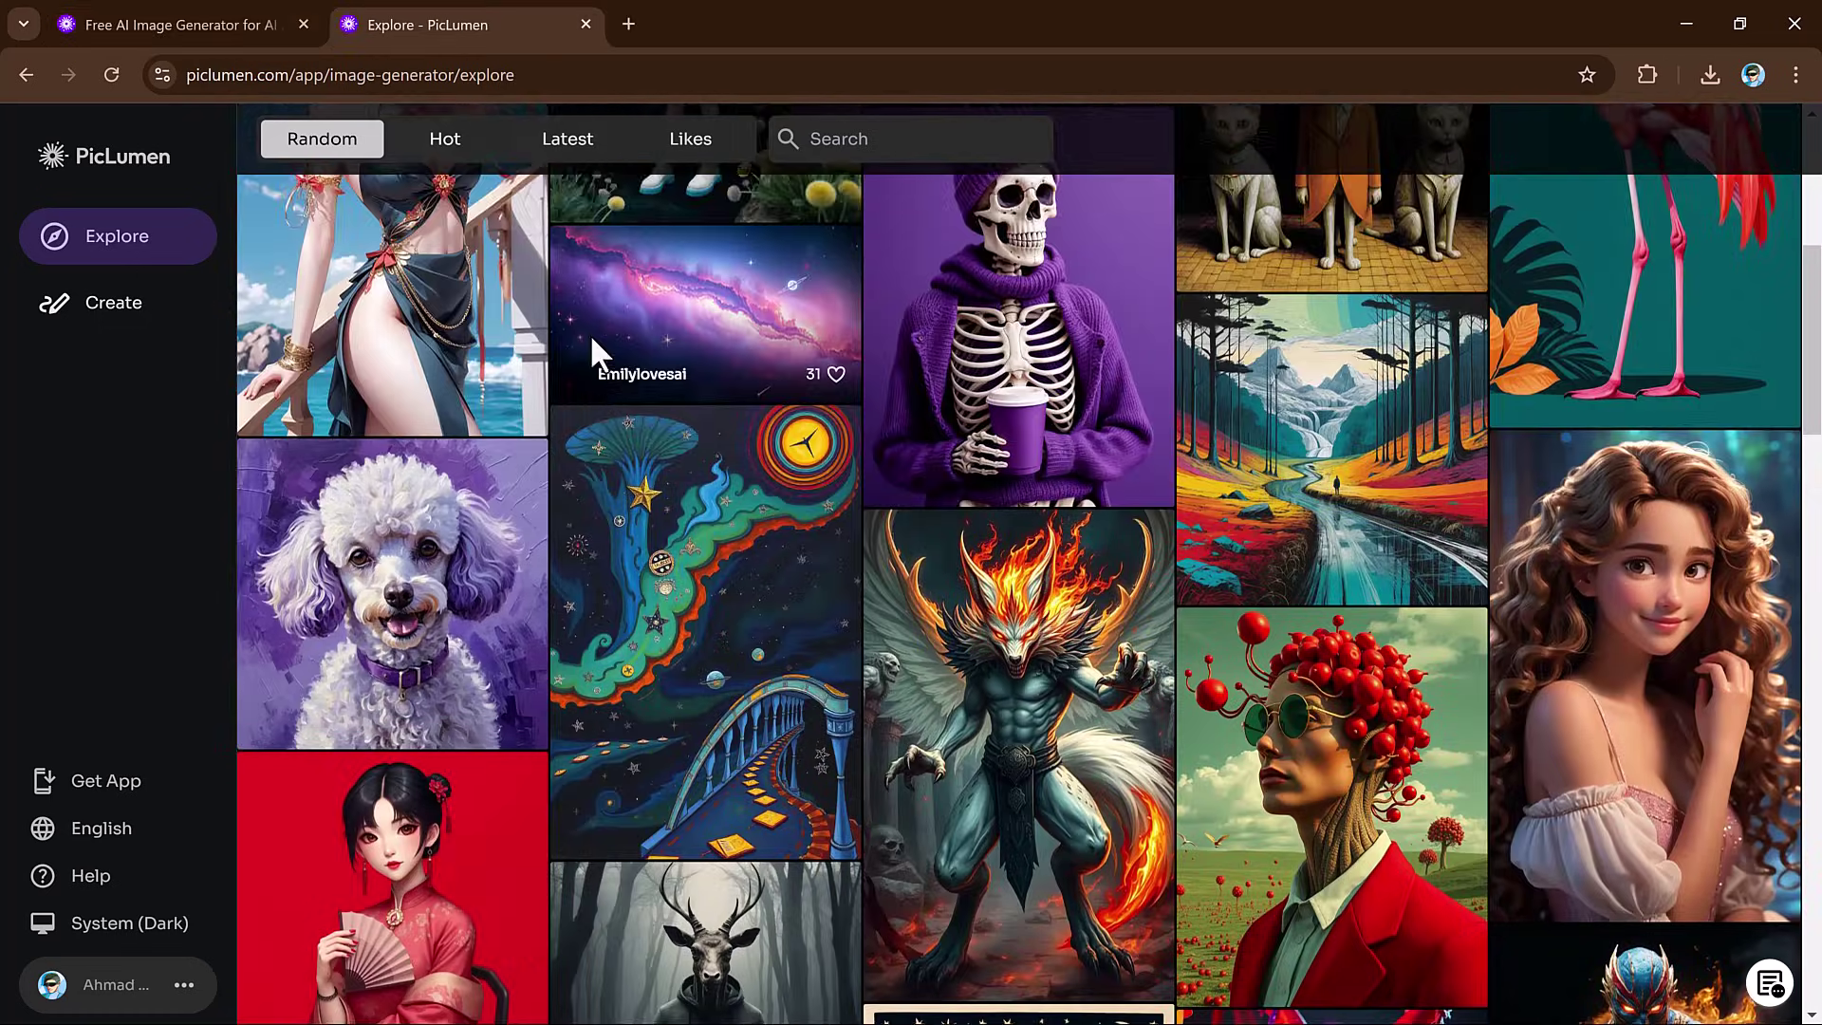
pyautogui.scroll(-11, 589, 333)
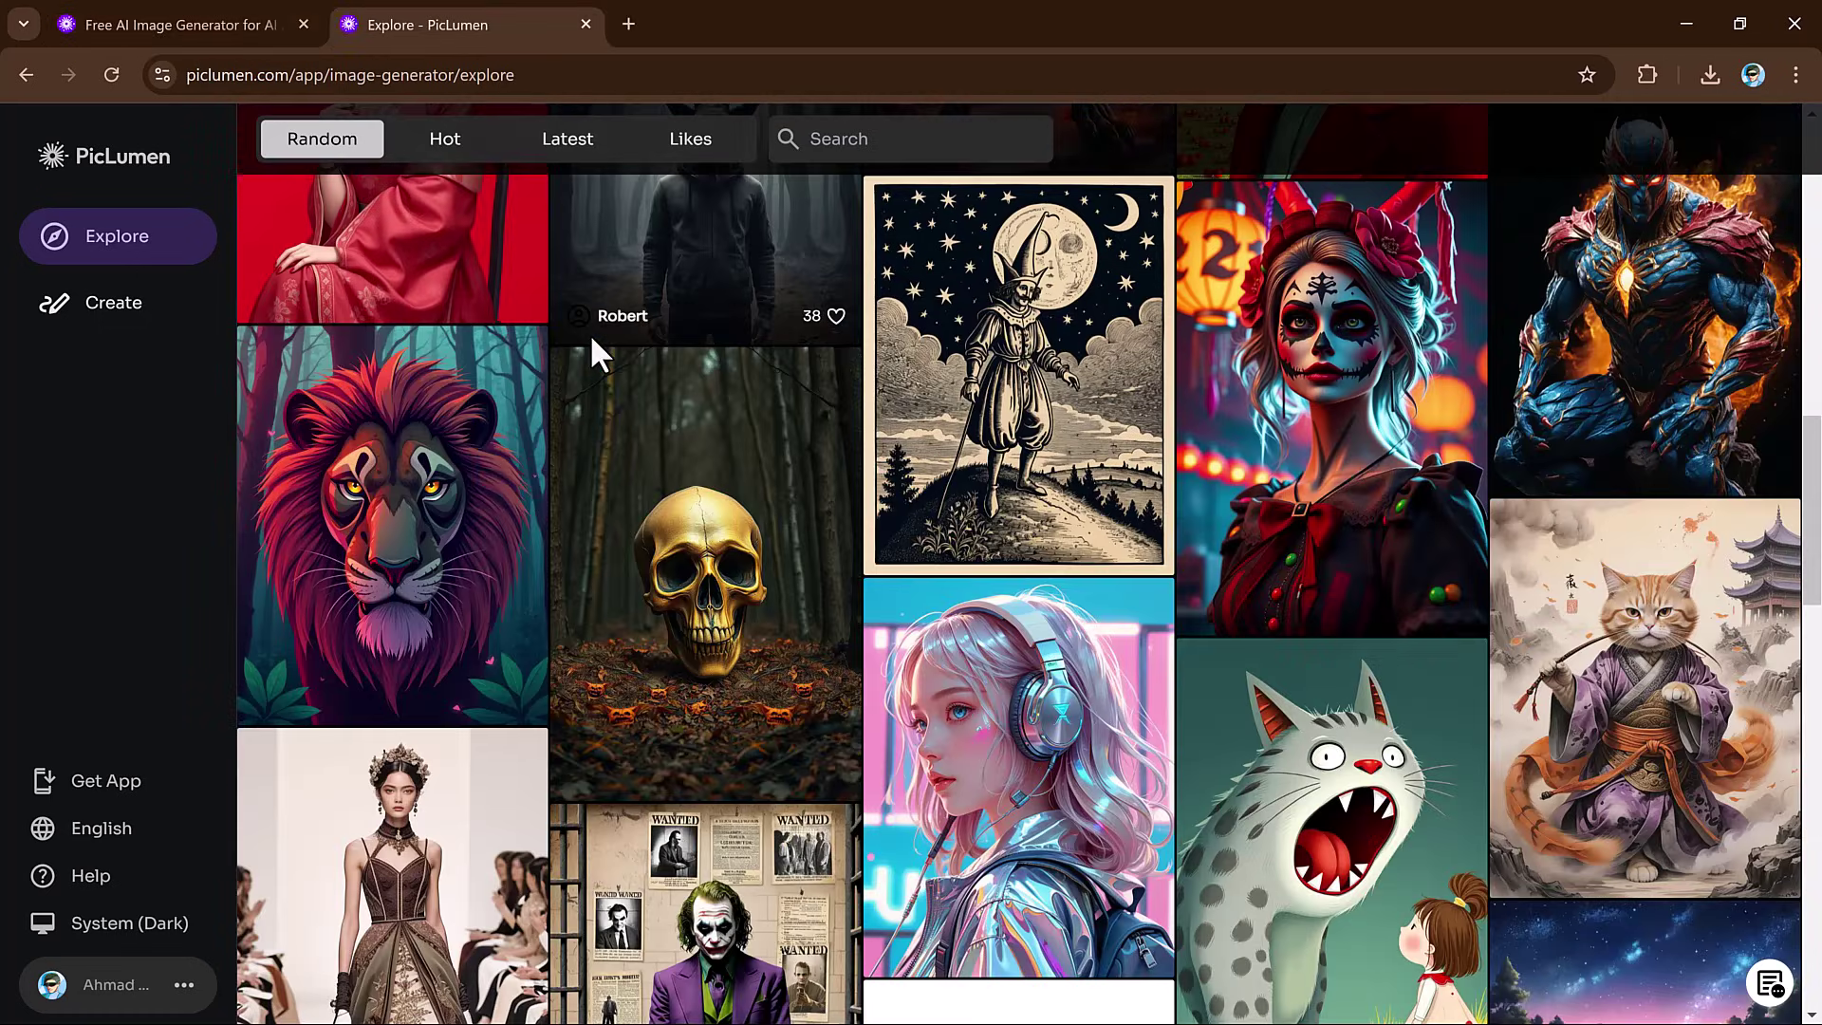
pyautogui.scroll(-4, 589, 333)
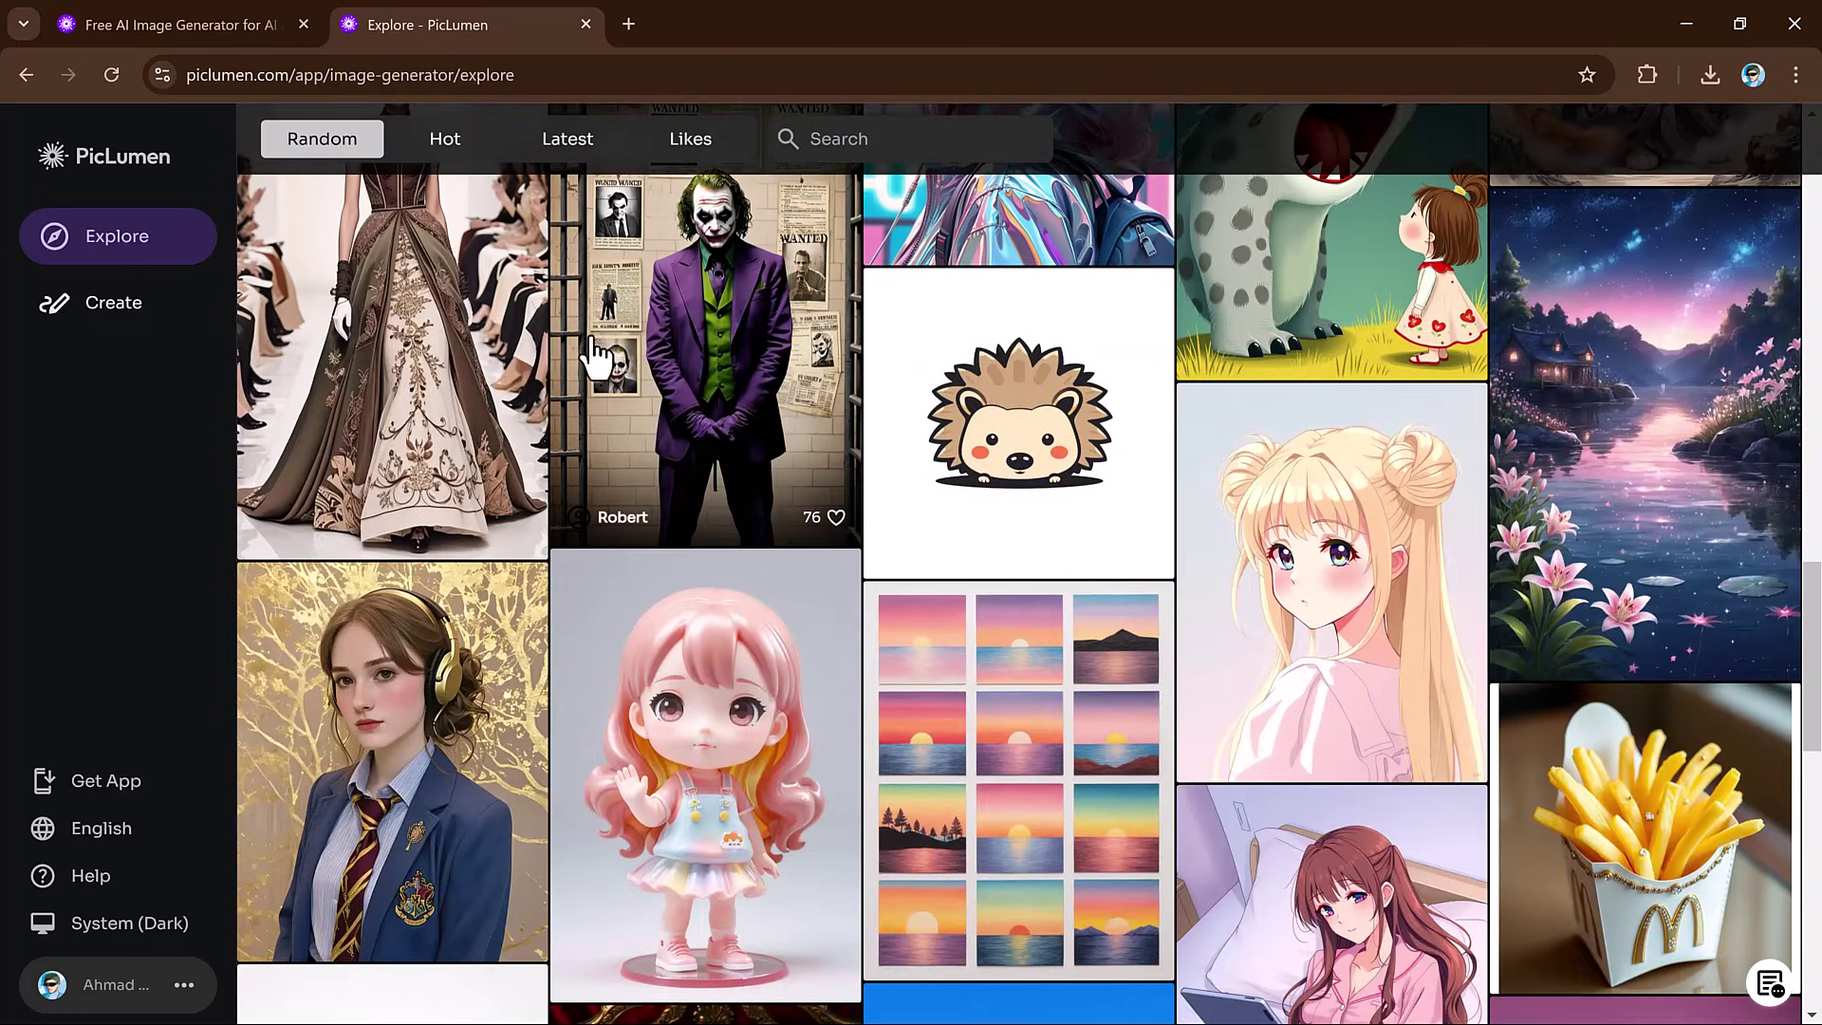
pyautogui.scroll(-7, 588, 354)
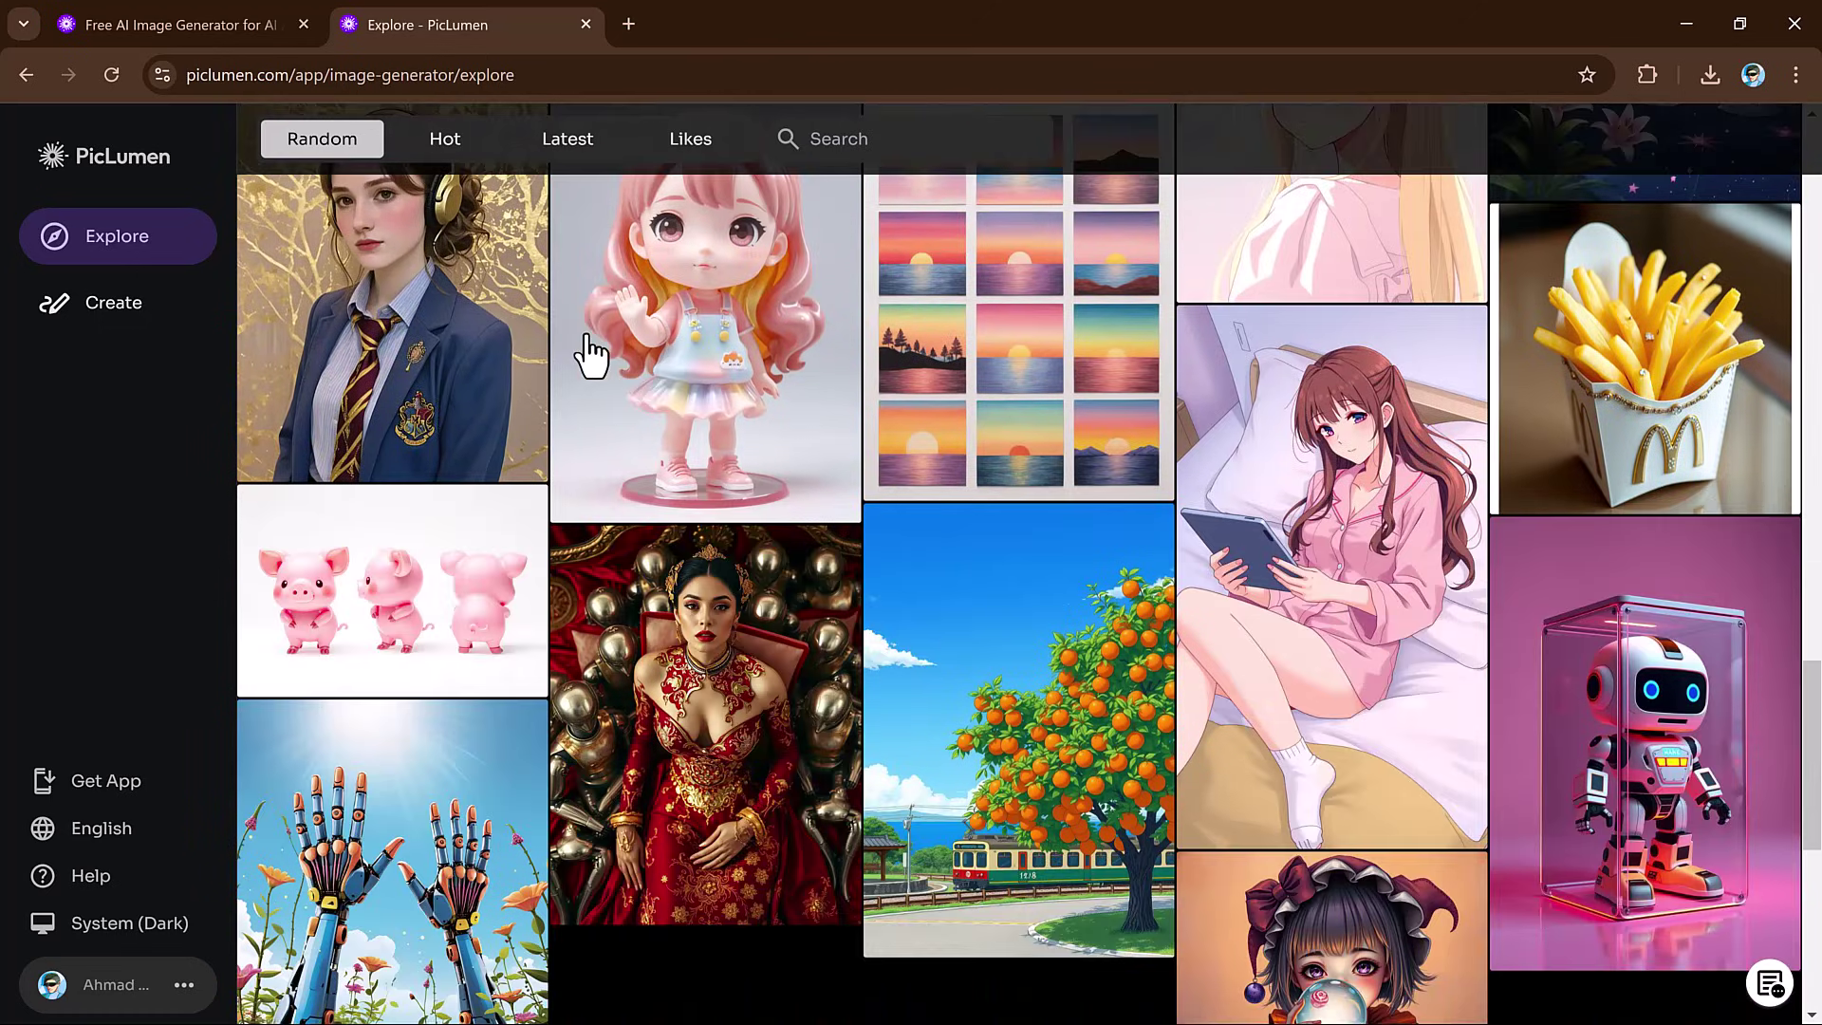
pyautogui.scroll(-4, 585, 330)
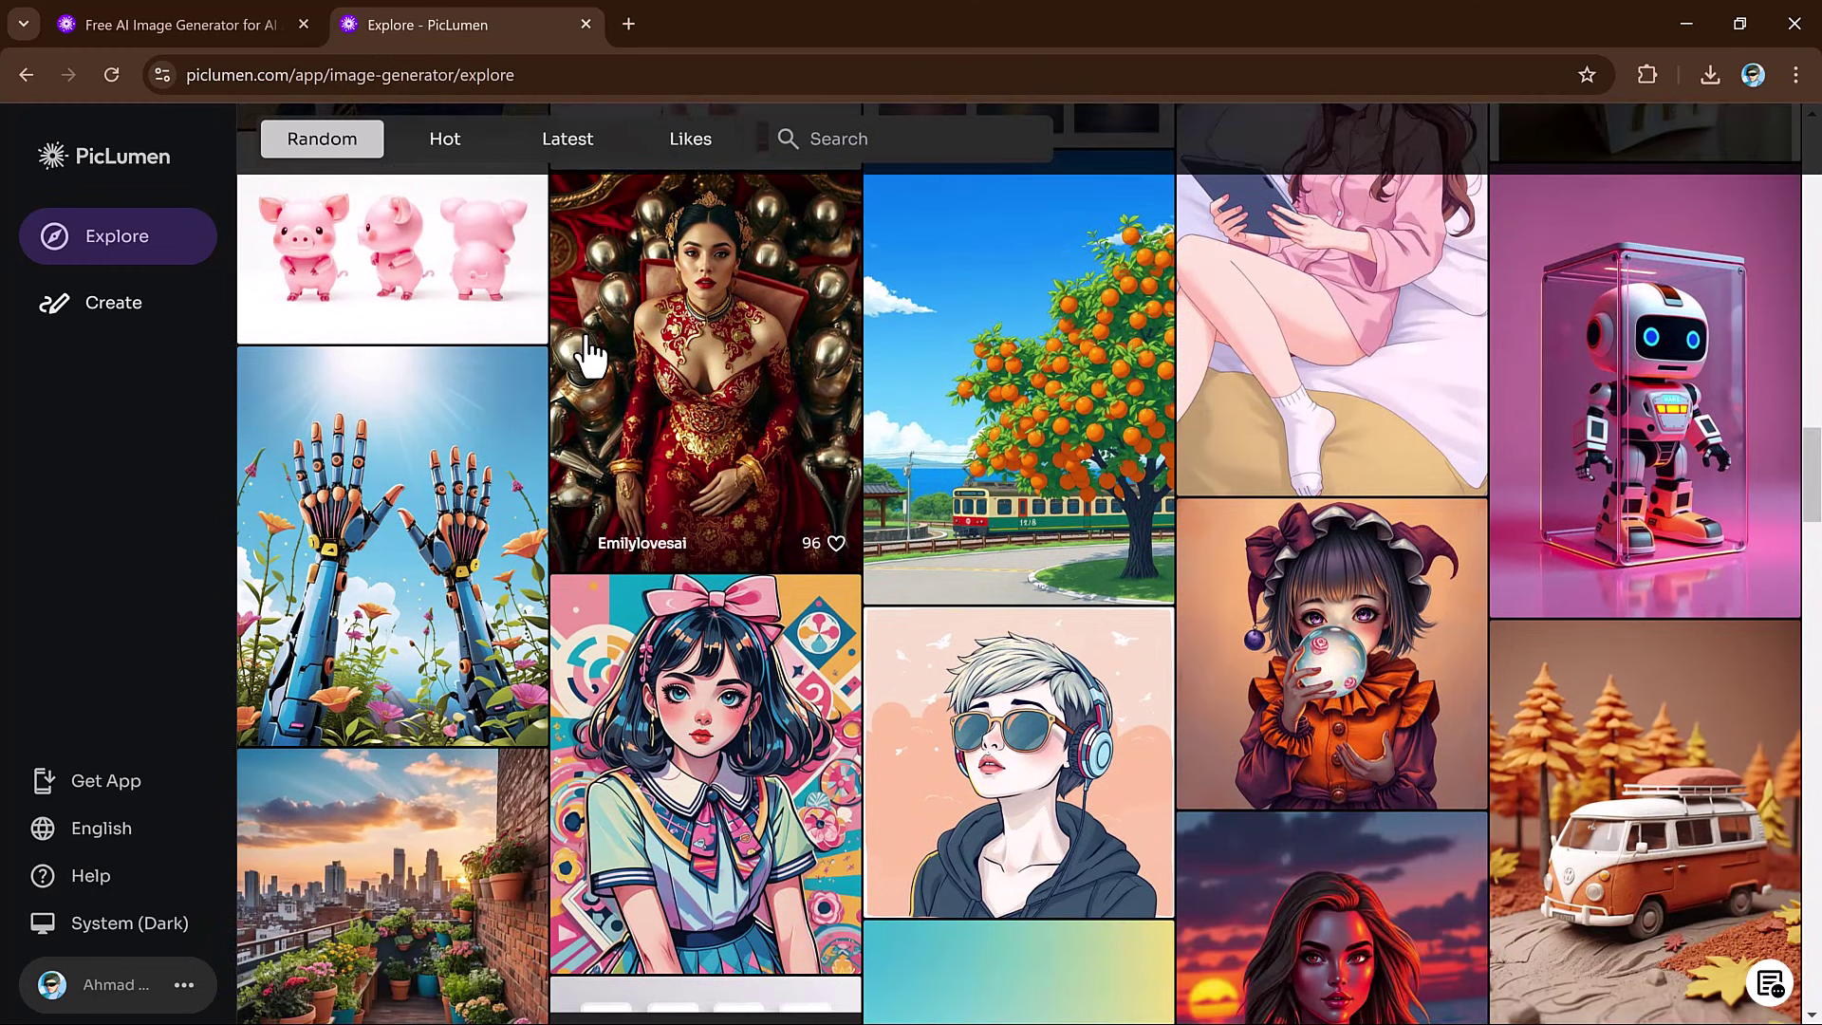
pyautogui.scroll(-10, 584, 332)
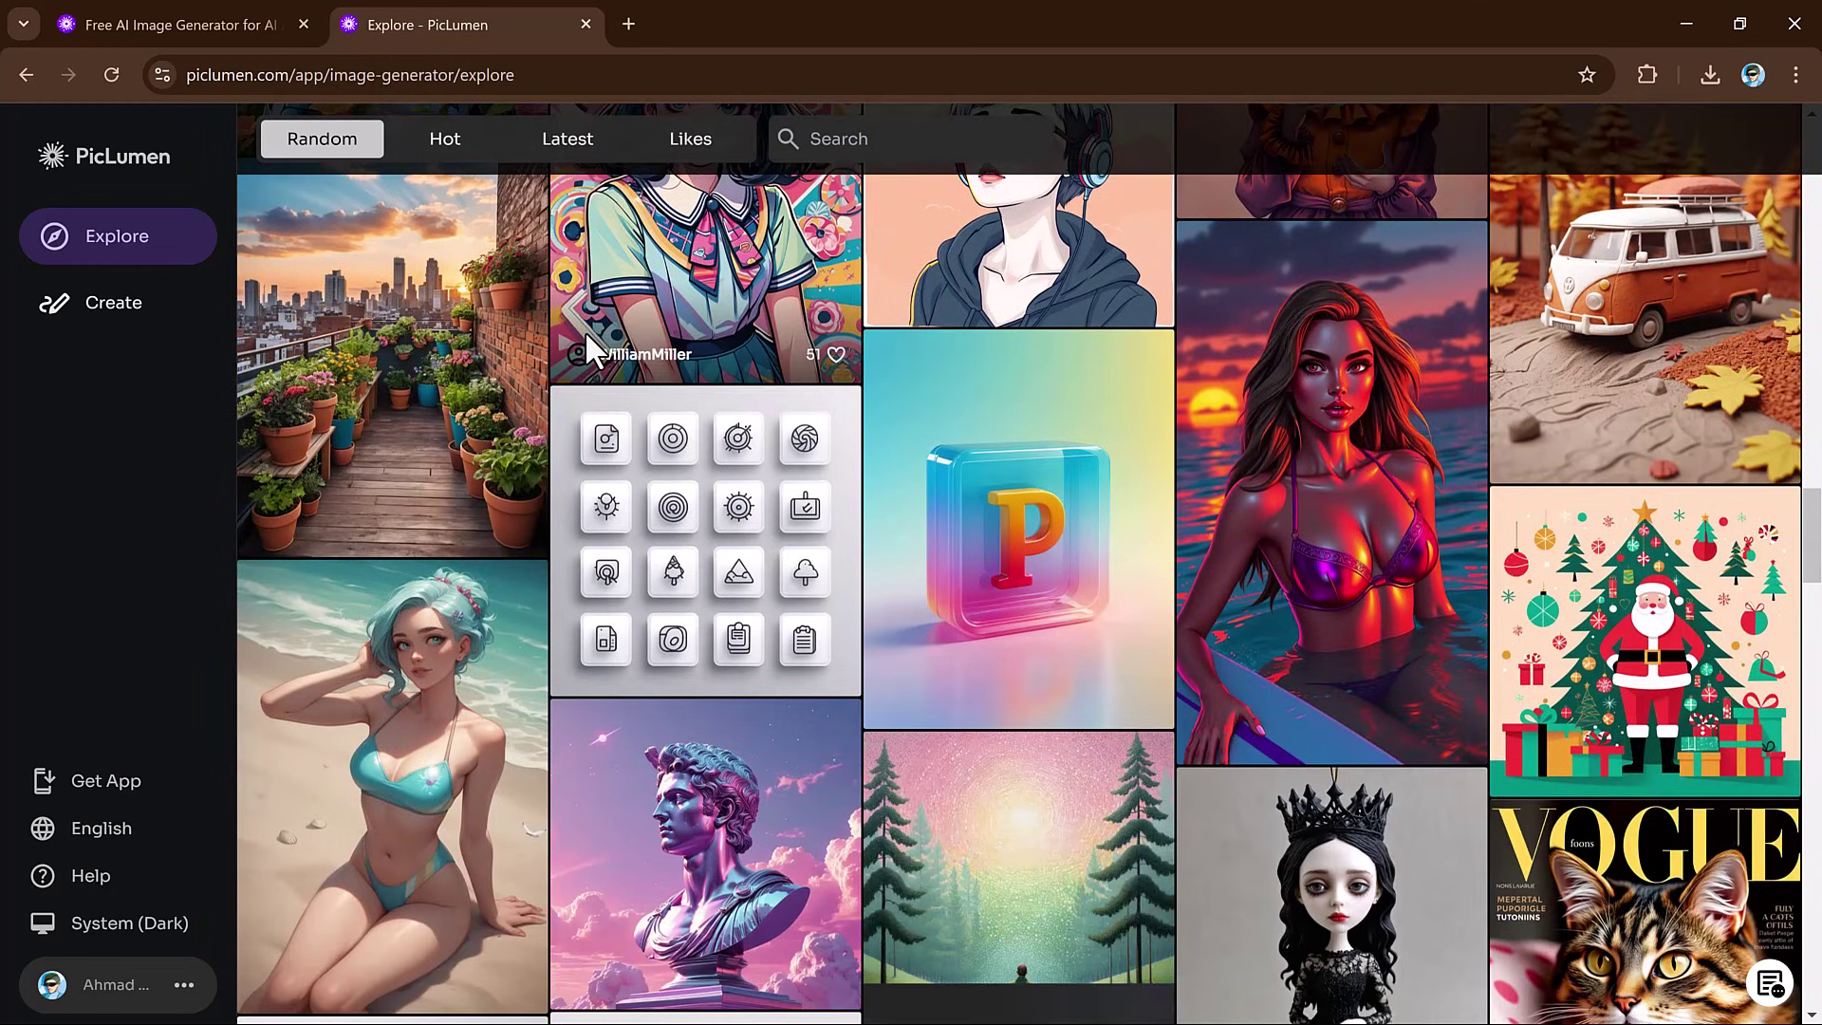
pyautogui.scroll(-4, 586, 333)
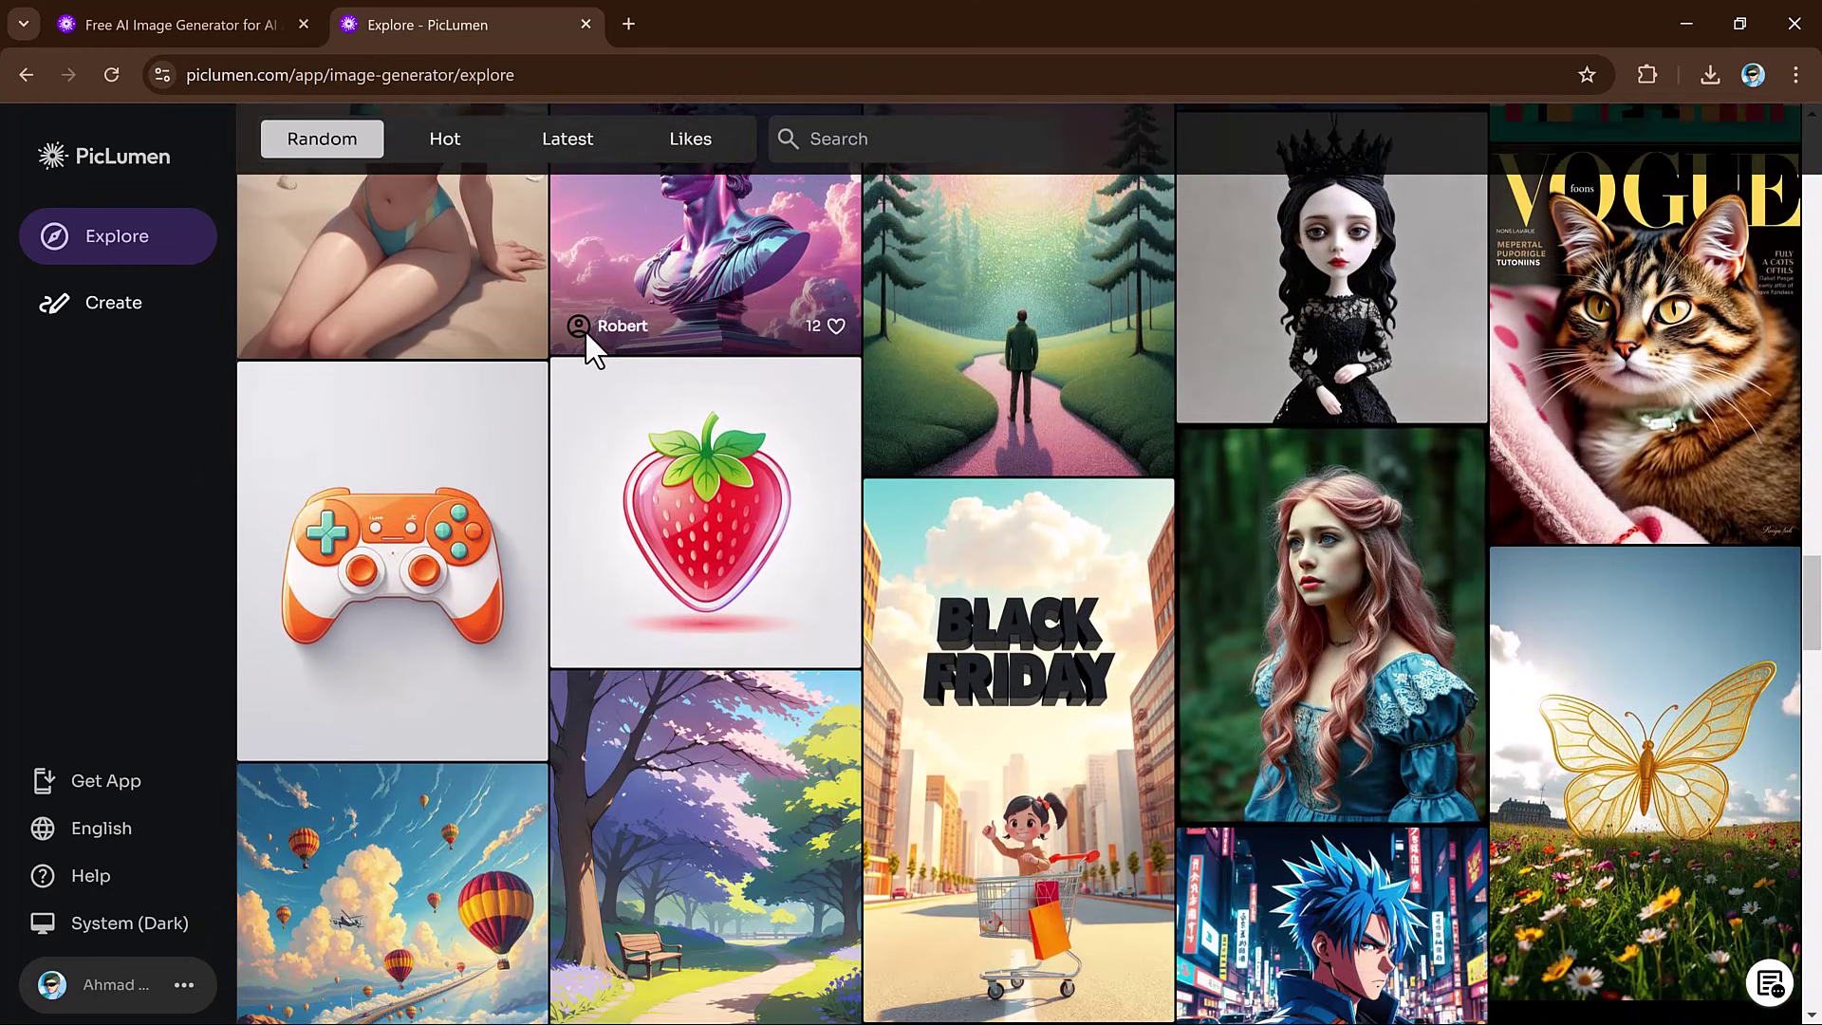
pyautogui.scroll(-4, 584, 336)
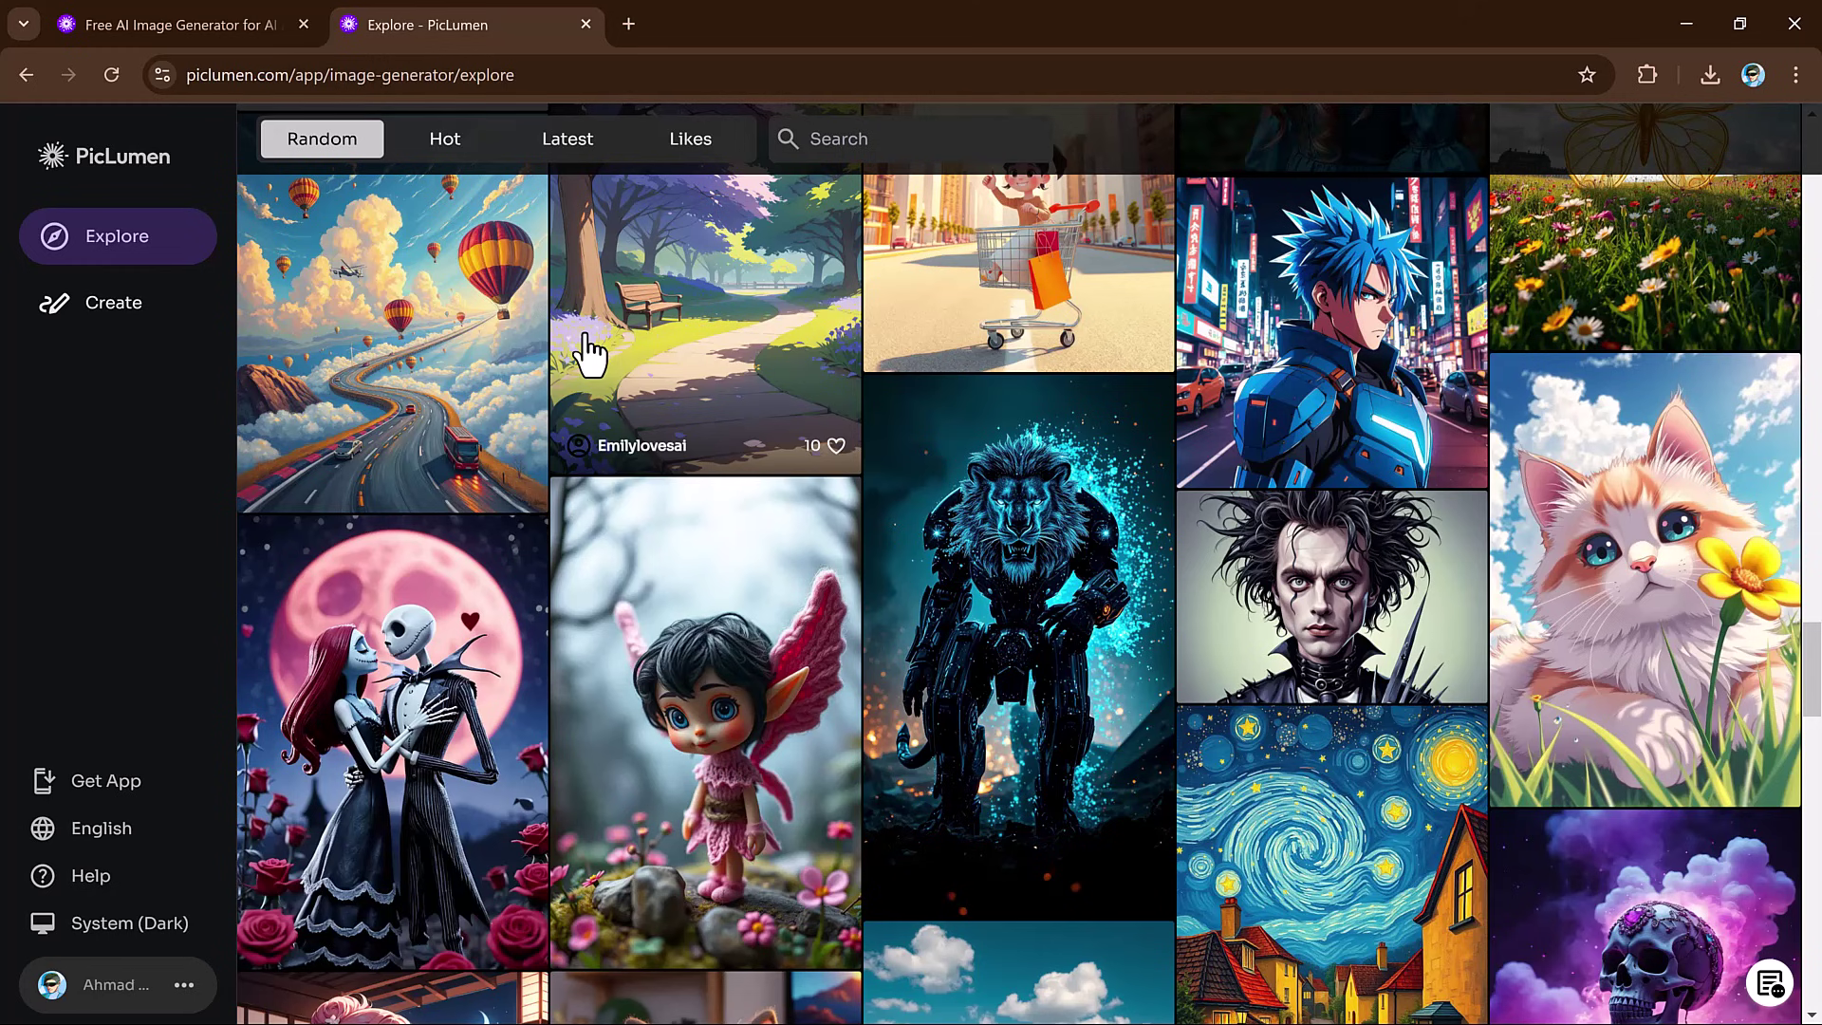
# Switch the gallery to Latest and scroll through the newest community images
pyautogui.click(568, 142)
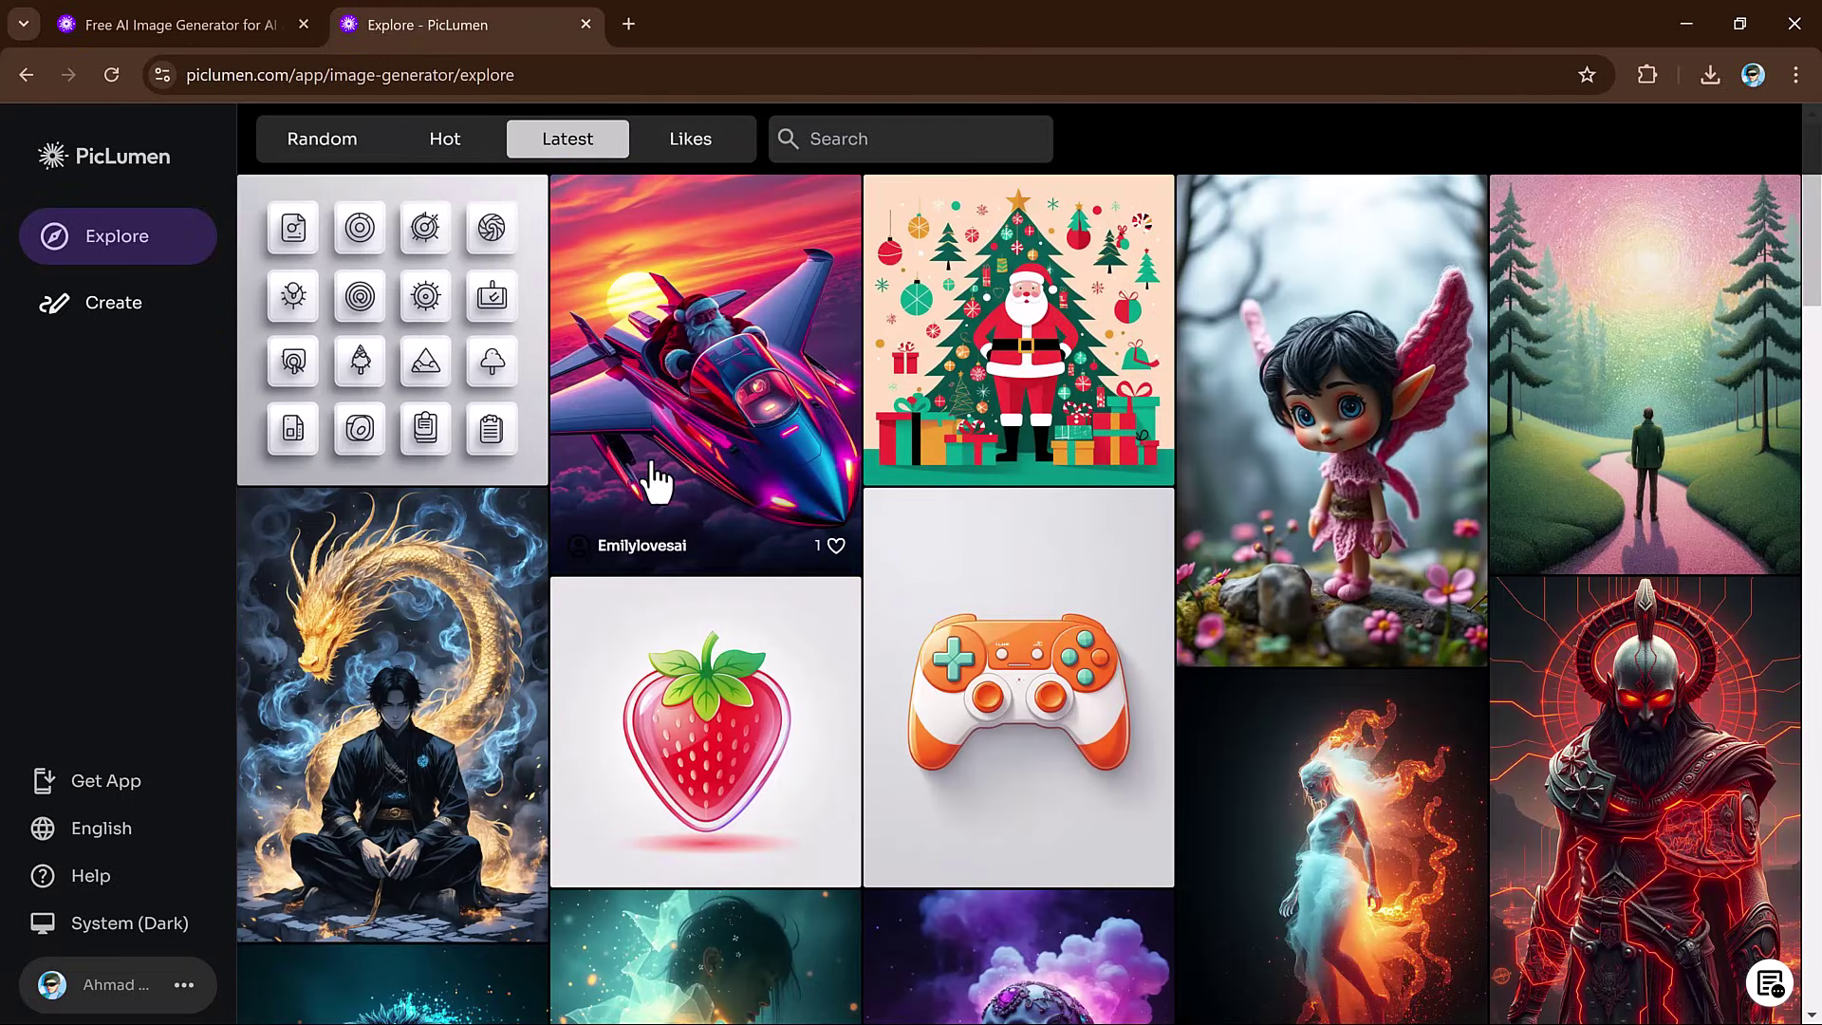
pyautogui.scroll(-5, 651, 475)
pyautogui.scroll(-5, 653, 465)
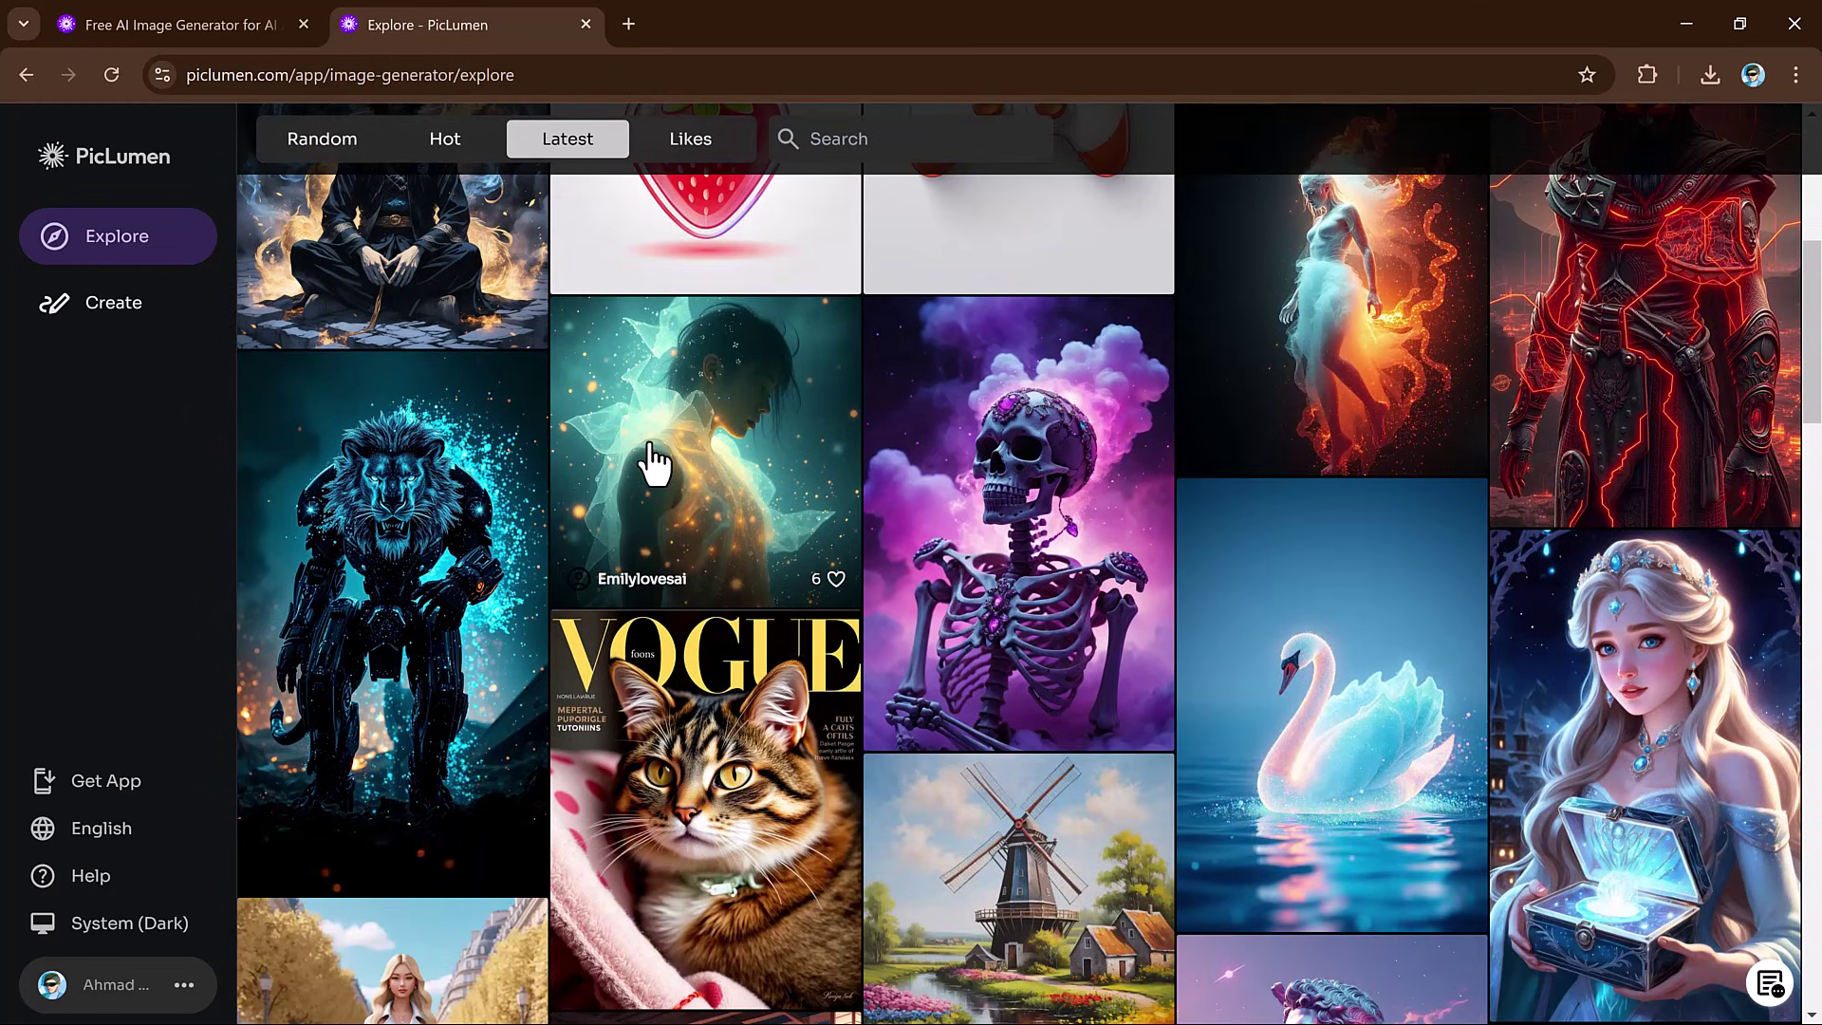
pyautogui.scroll(-4, 651, 465)
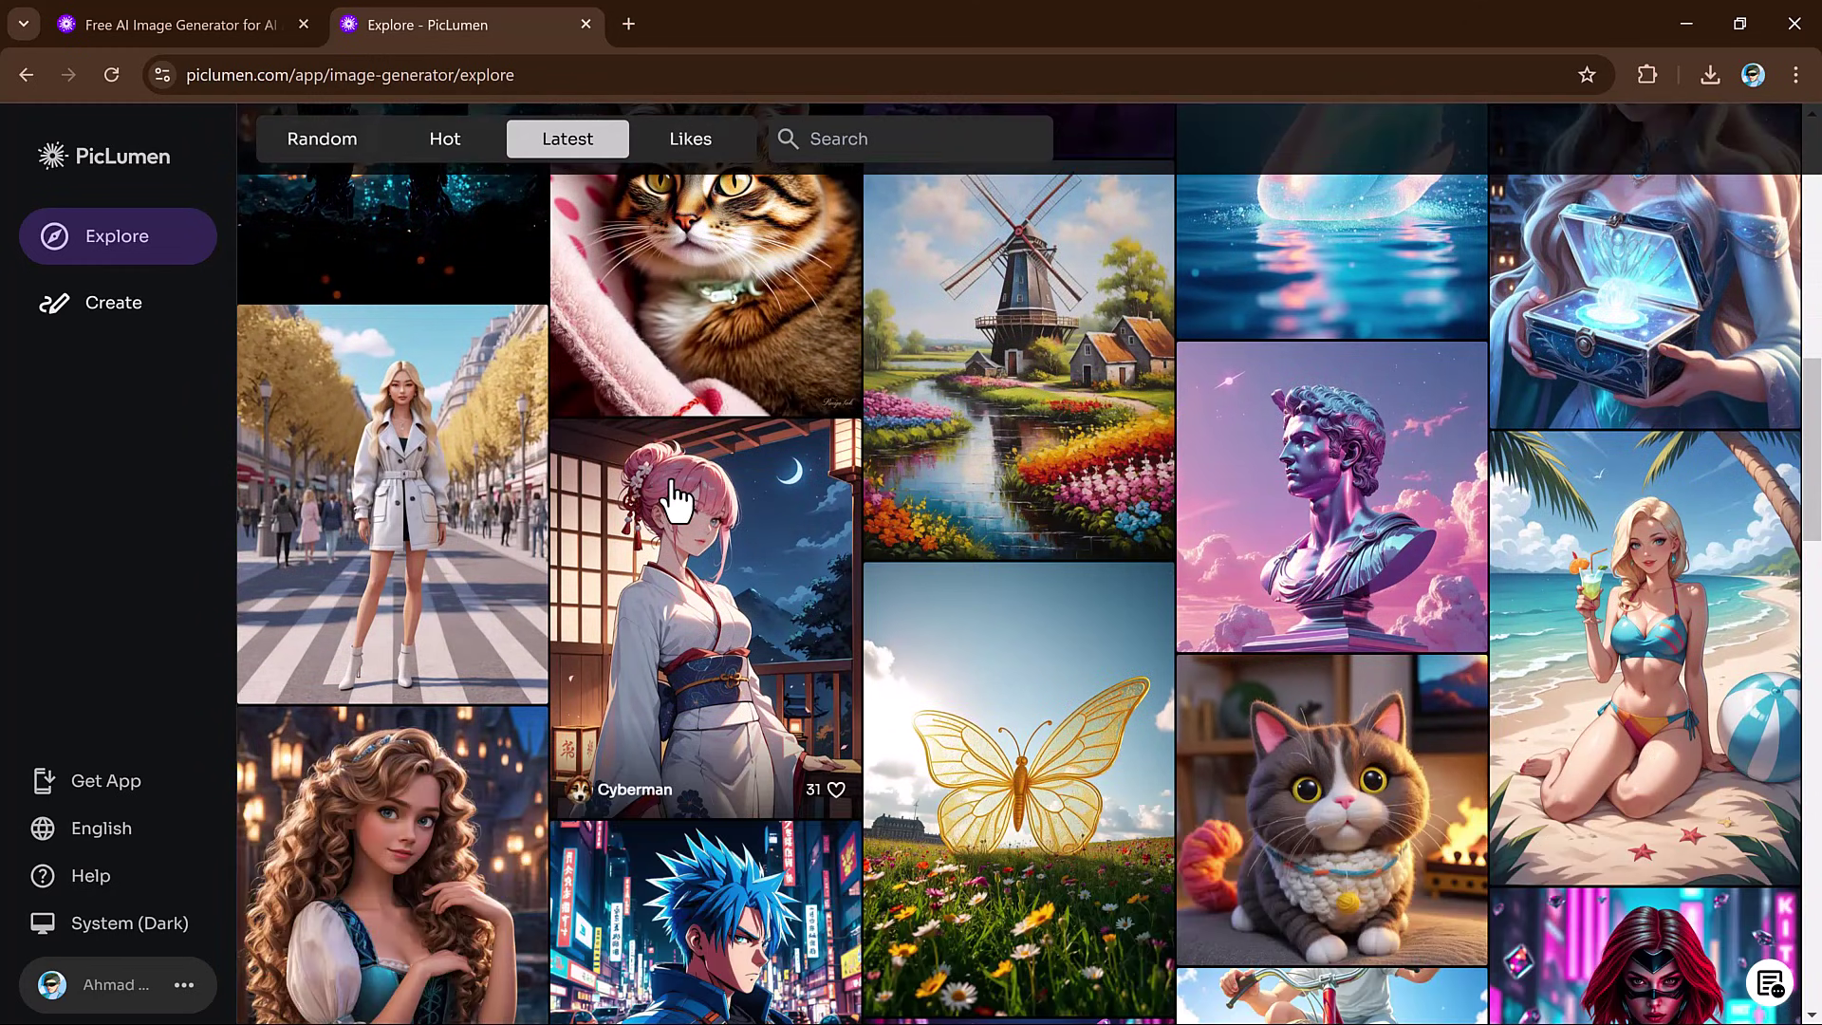
# Inspect the curly-haired girl image's prompt and settings, then return to an empty Create page
pyautogui.click(441, 701)
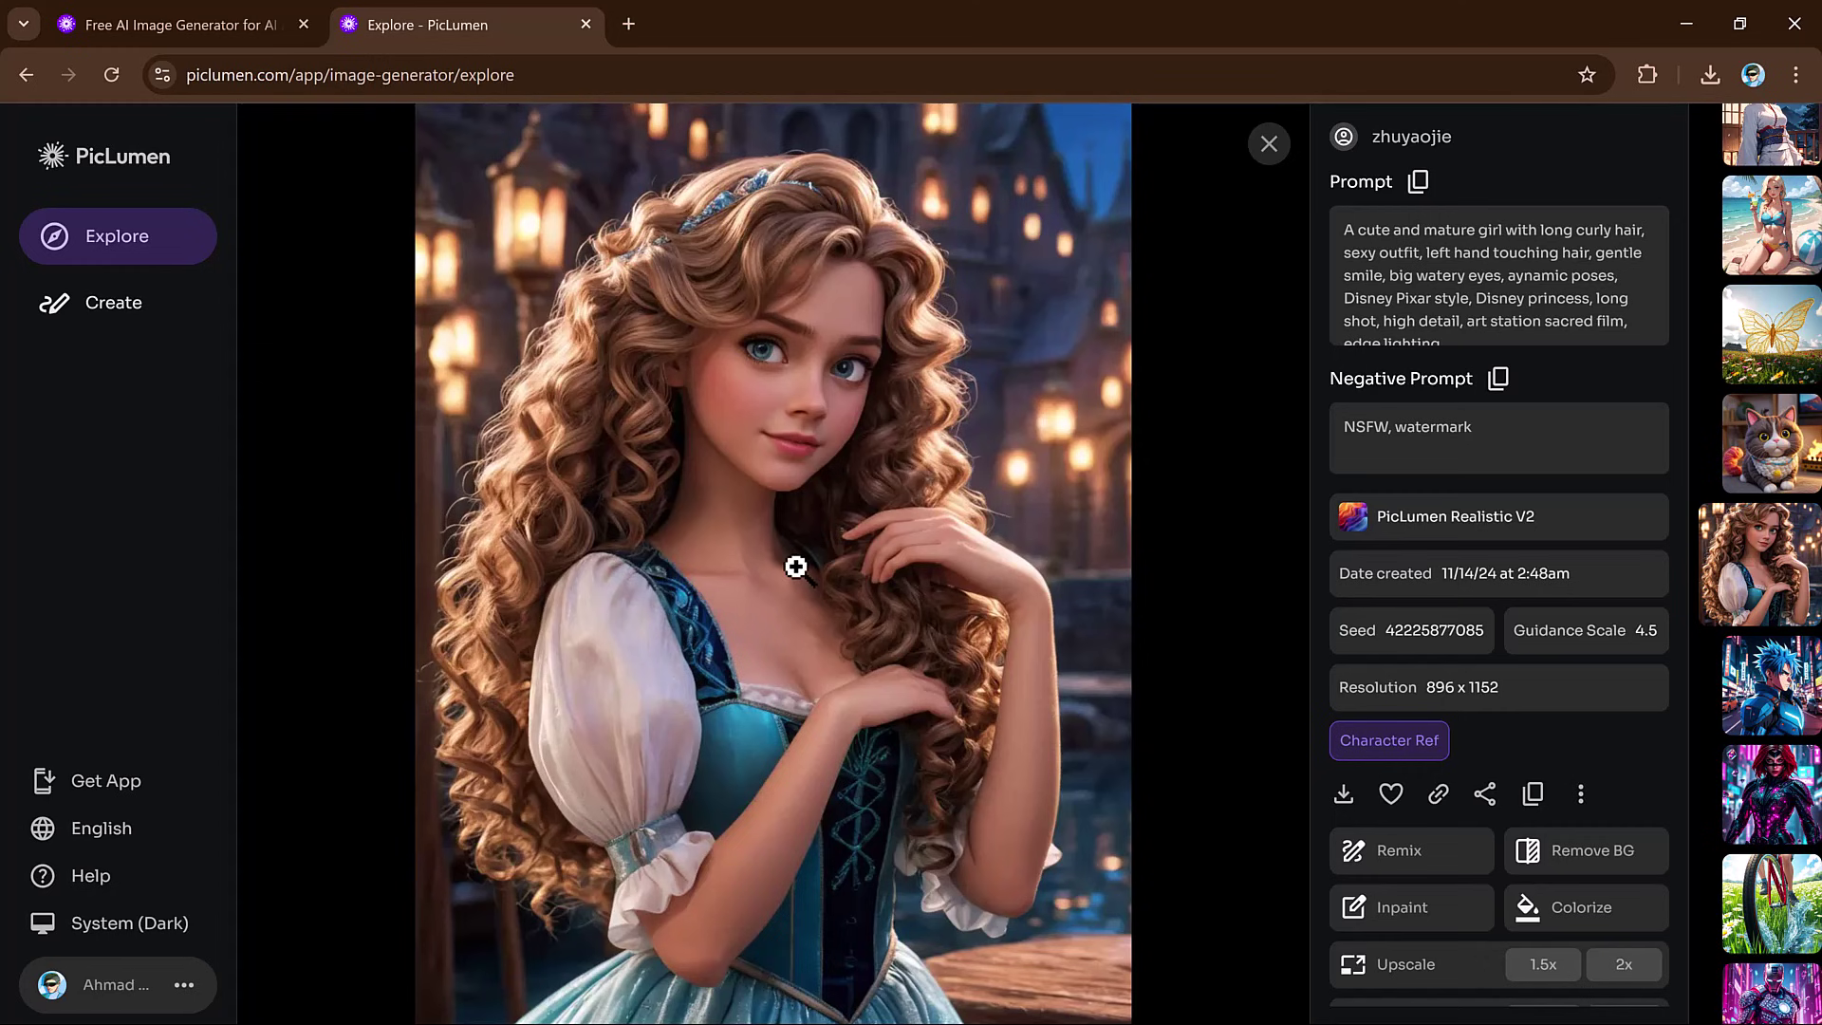
pyautogui.click(130, 303)
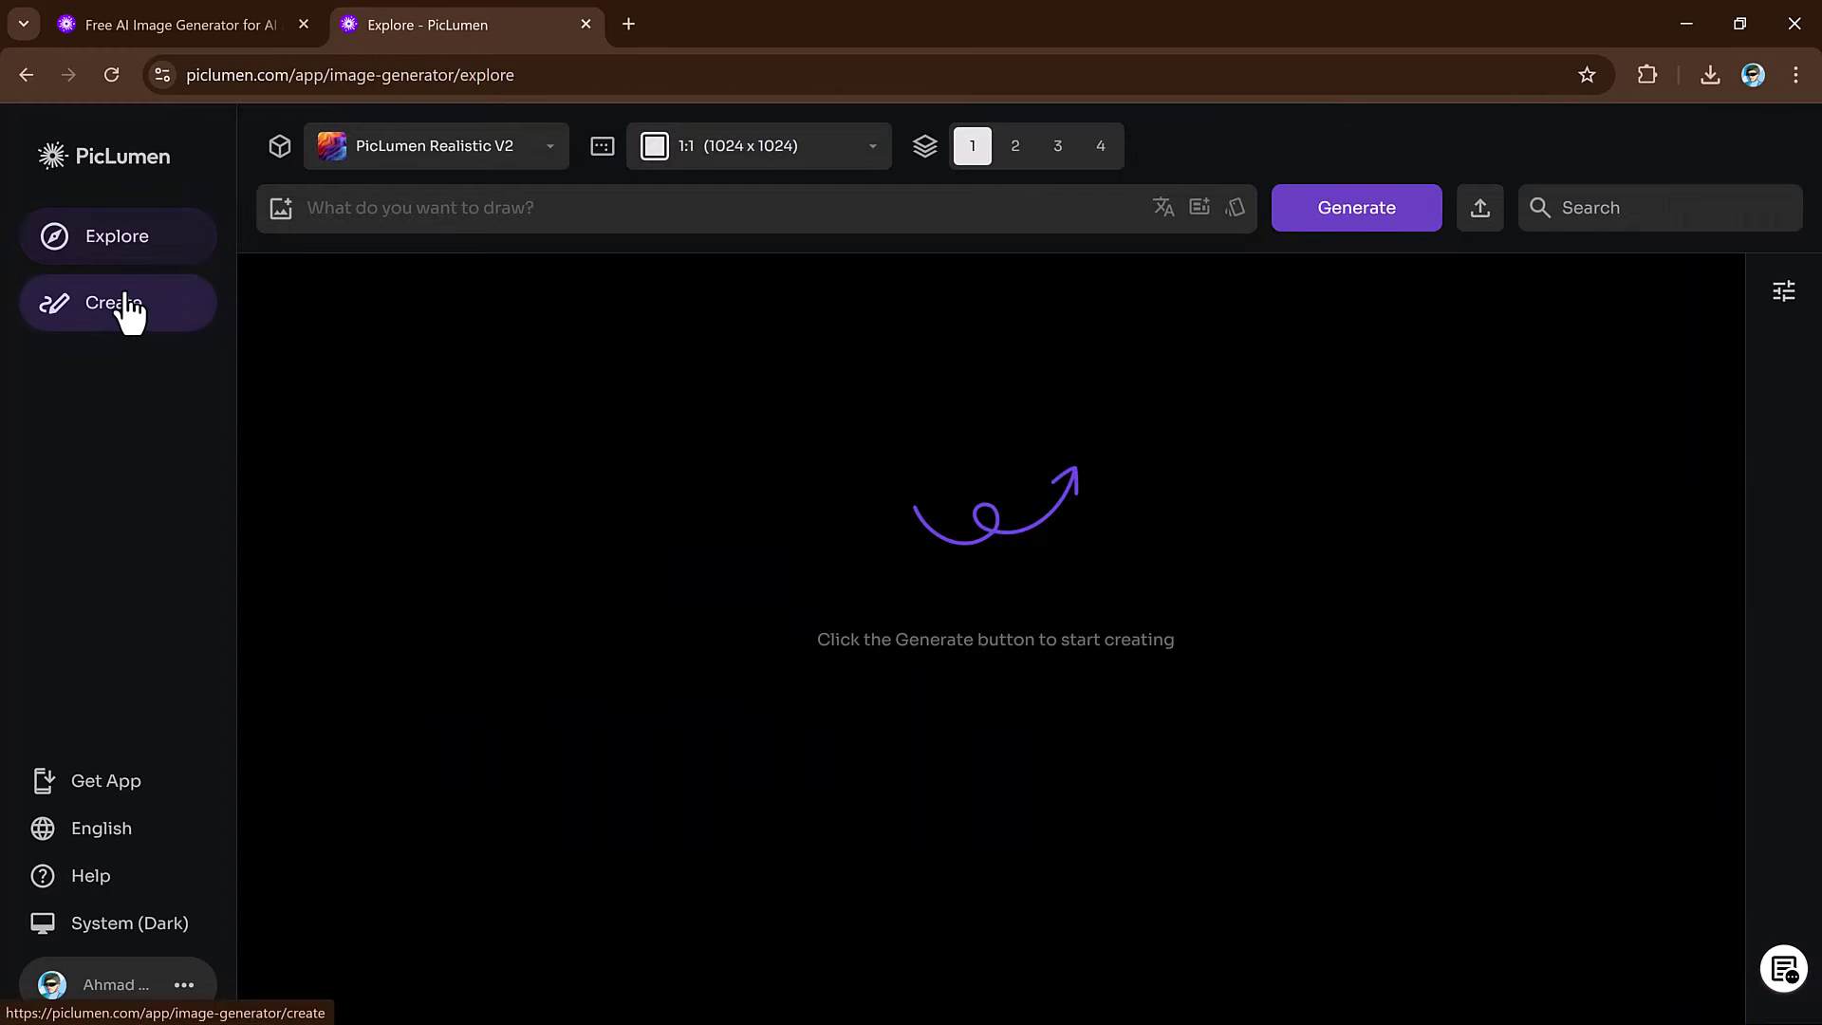
pyautogui.click(481, 207)
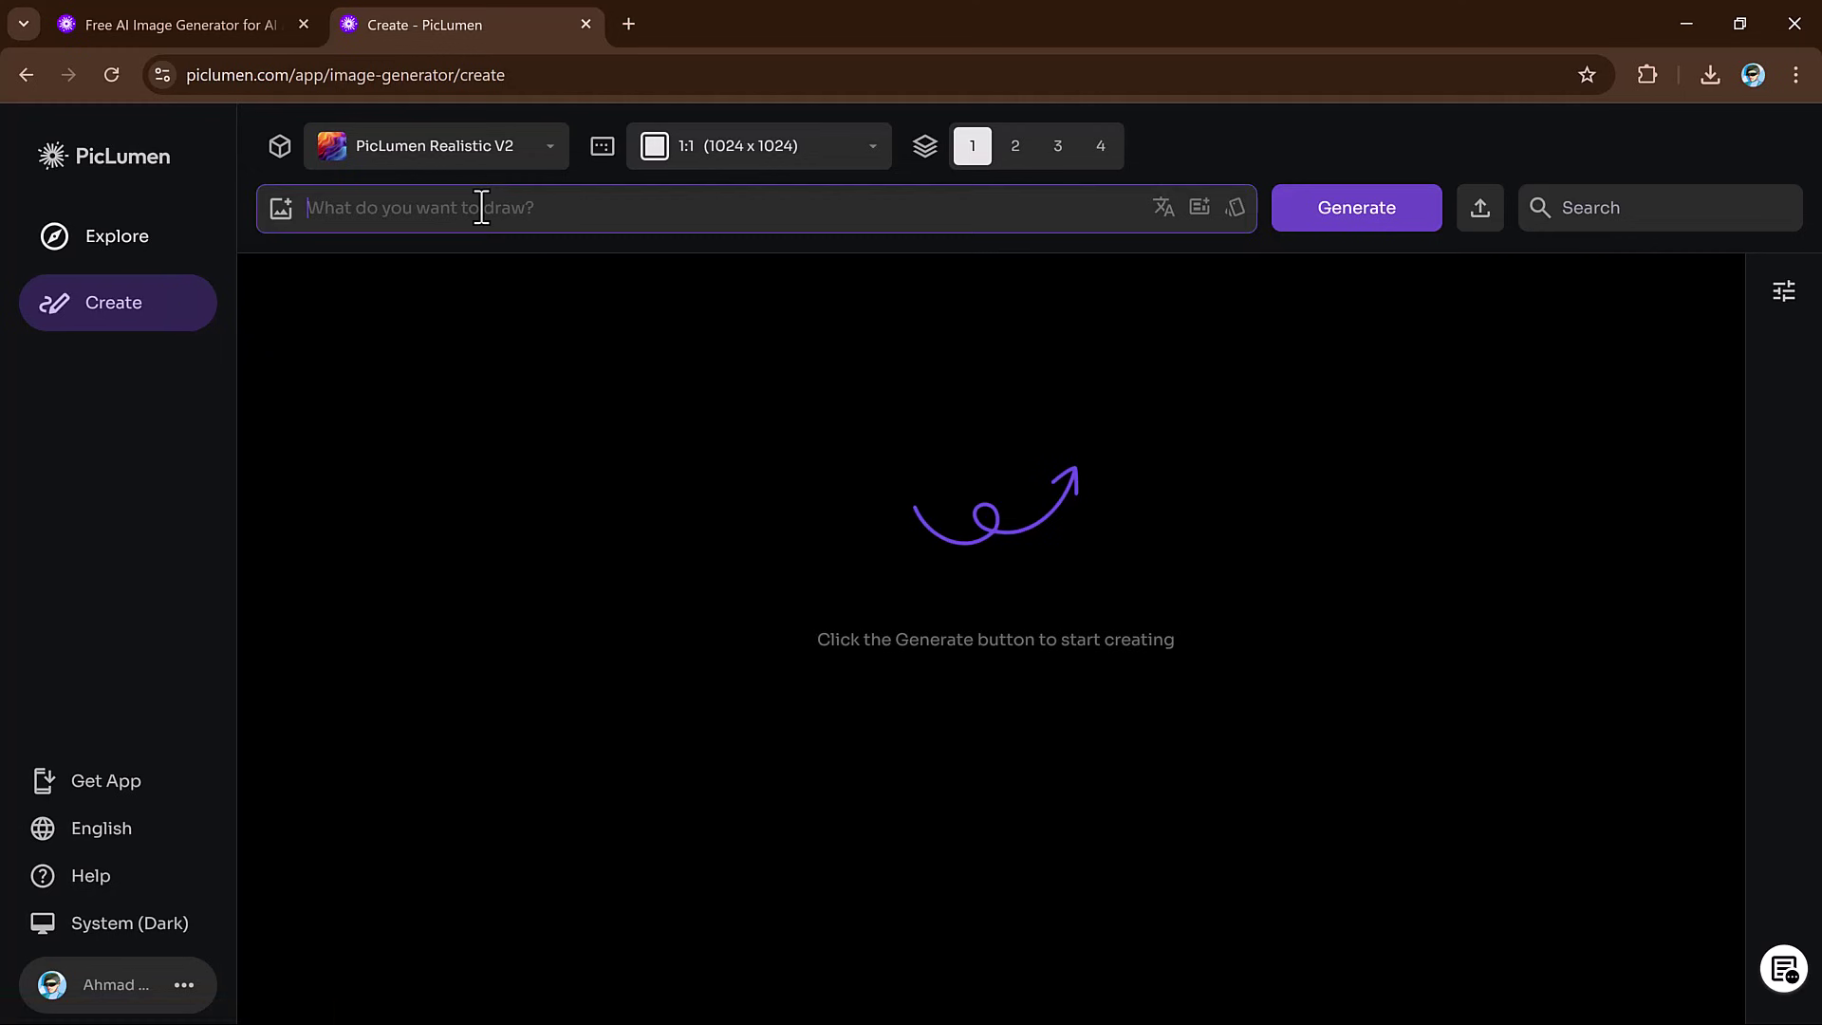